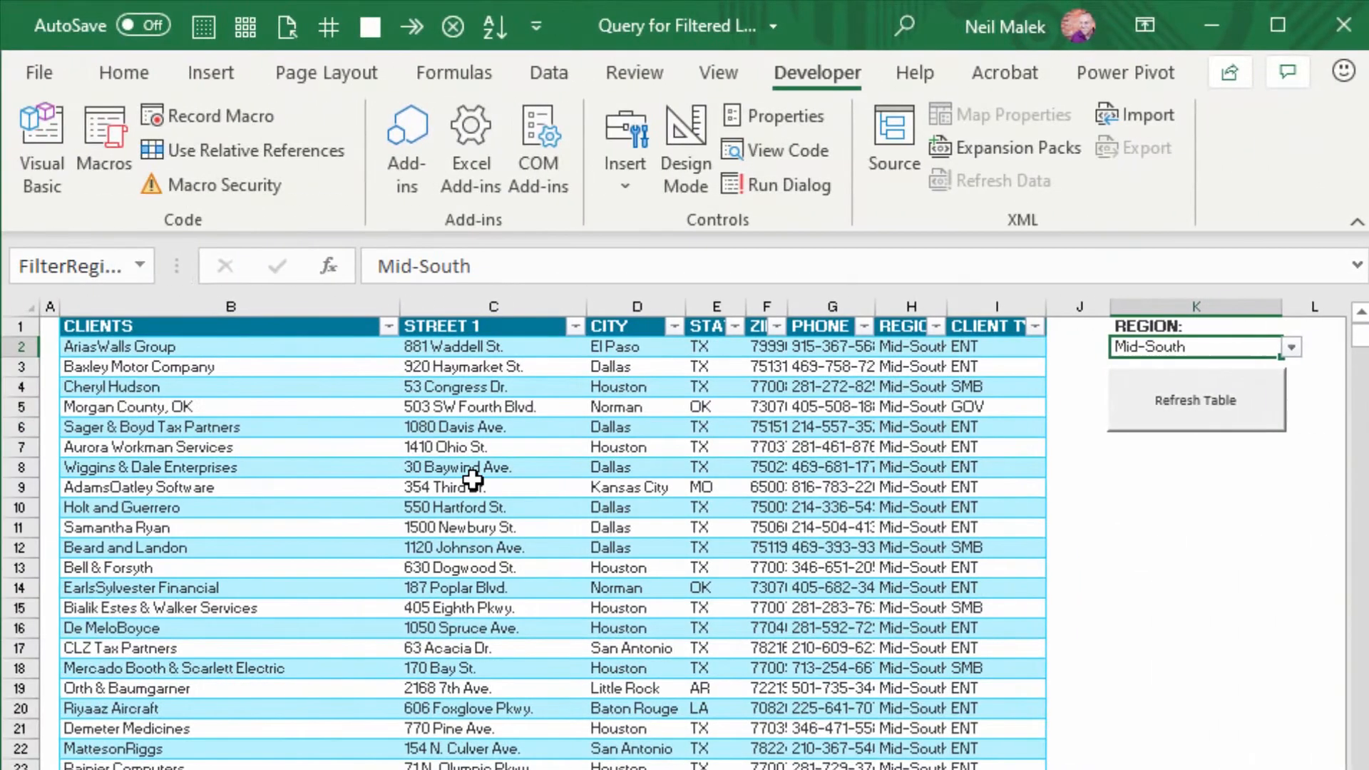
# Set the region selector in K2 to Northeast and refresh the client table.
pyautogui.click(473, 481)
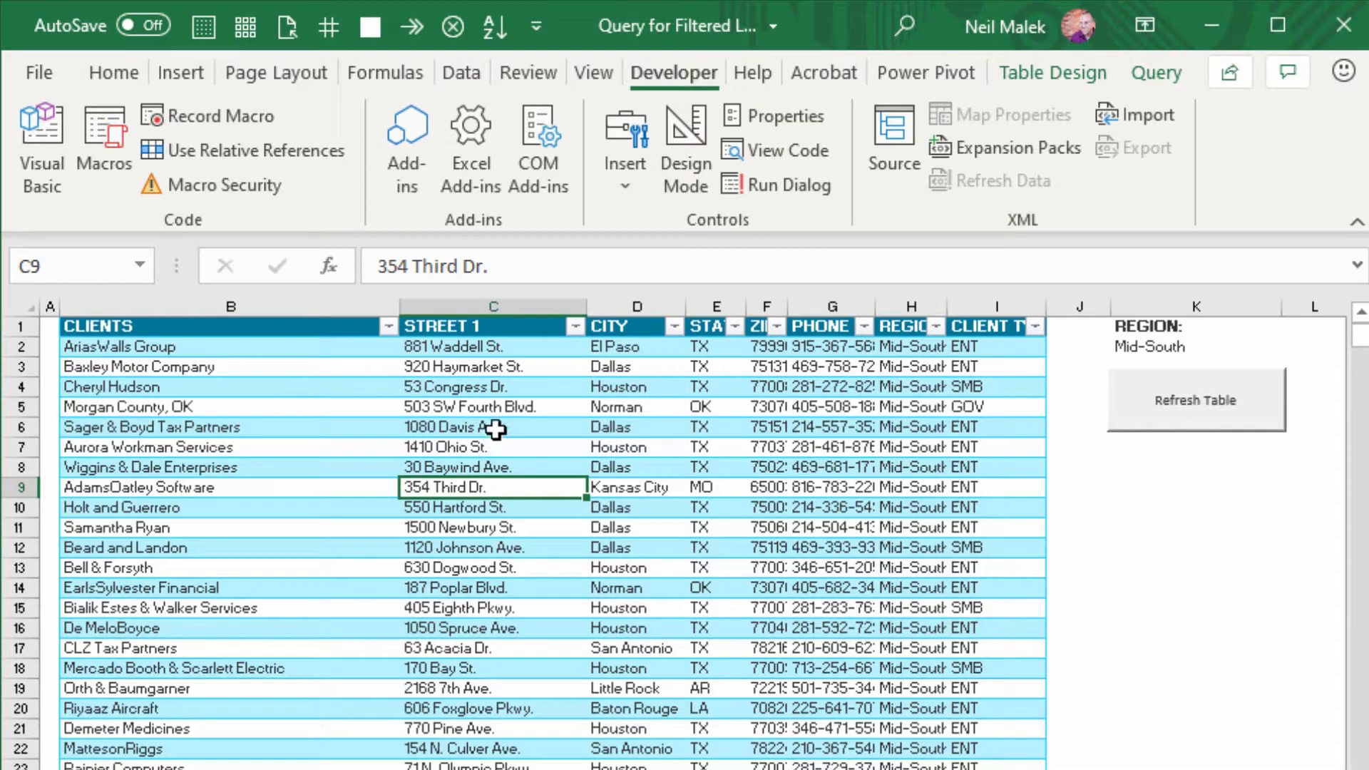
pyautogui.click(1151, 347)
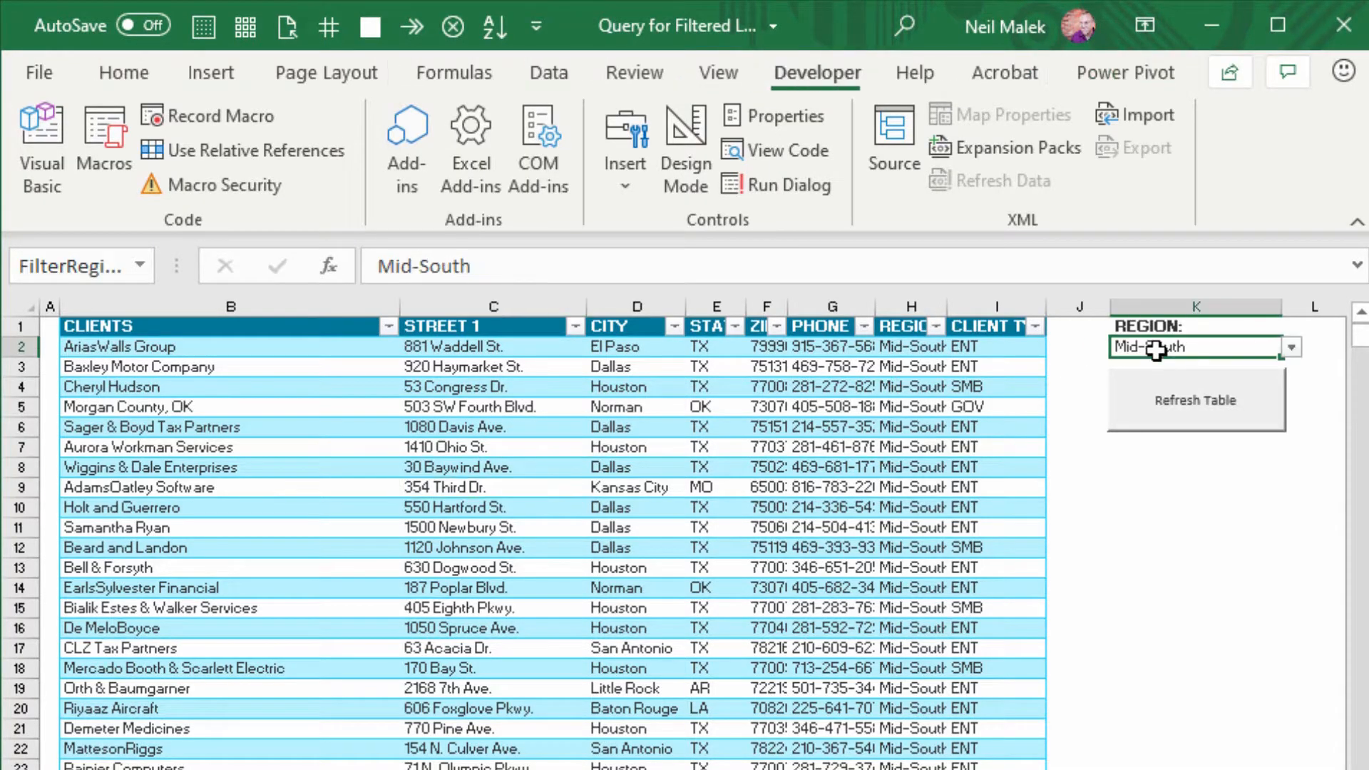
pyautogui.click(1289, 346)
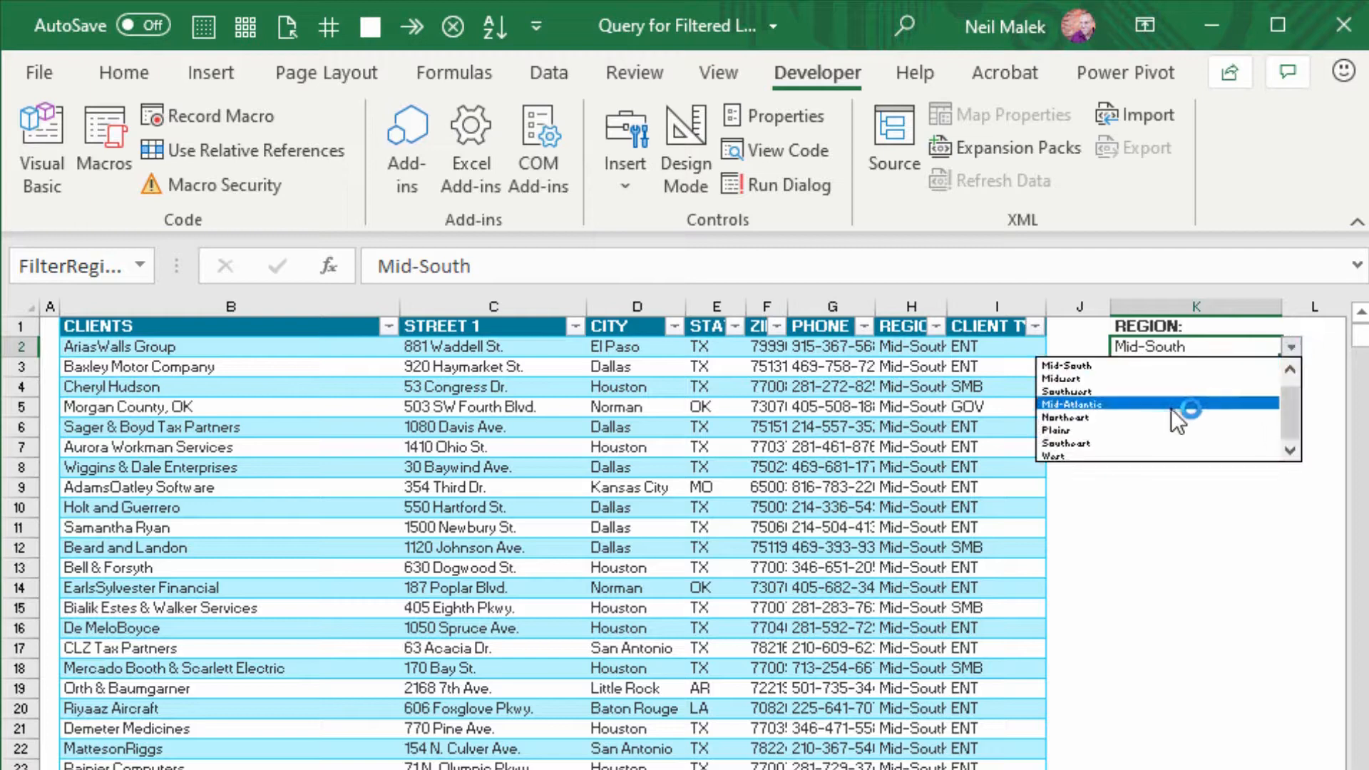
pyautogui.click(1152, 418)
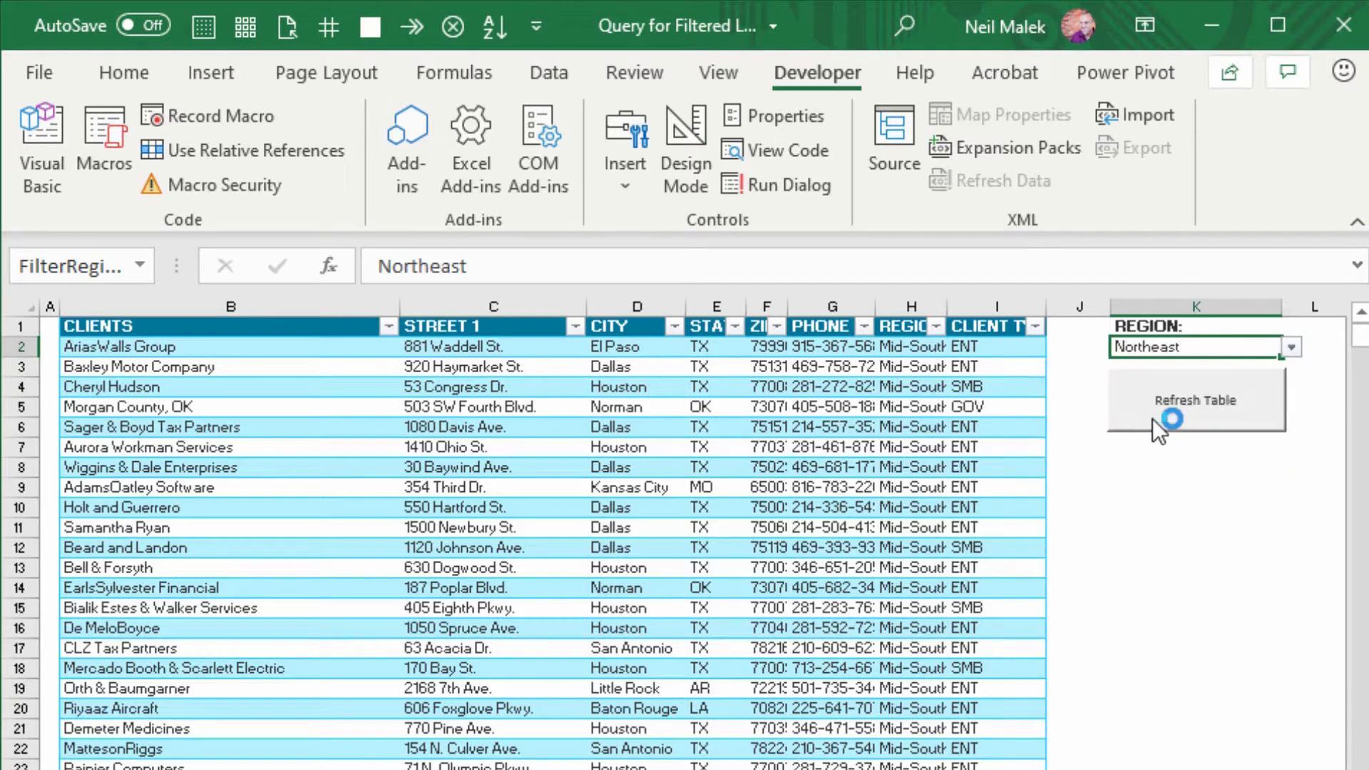
pyautogui.click(1211, 415)
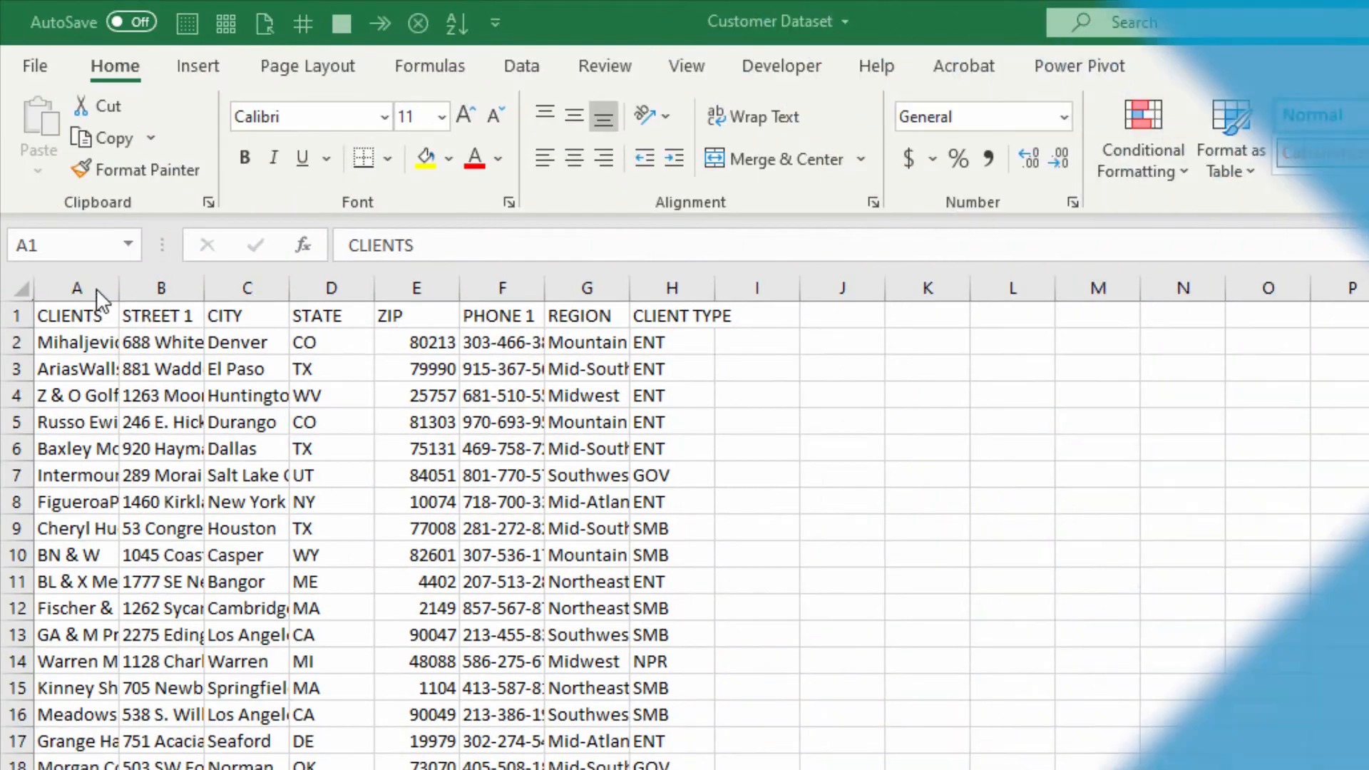
pyautogui.moveTo(67, 289); pyautogui.dragTo(672, 287)
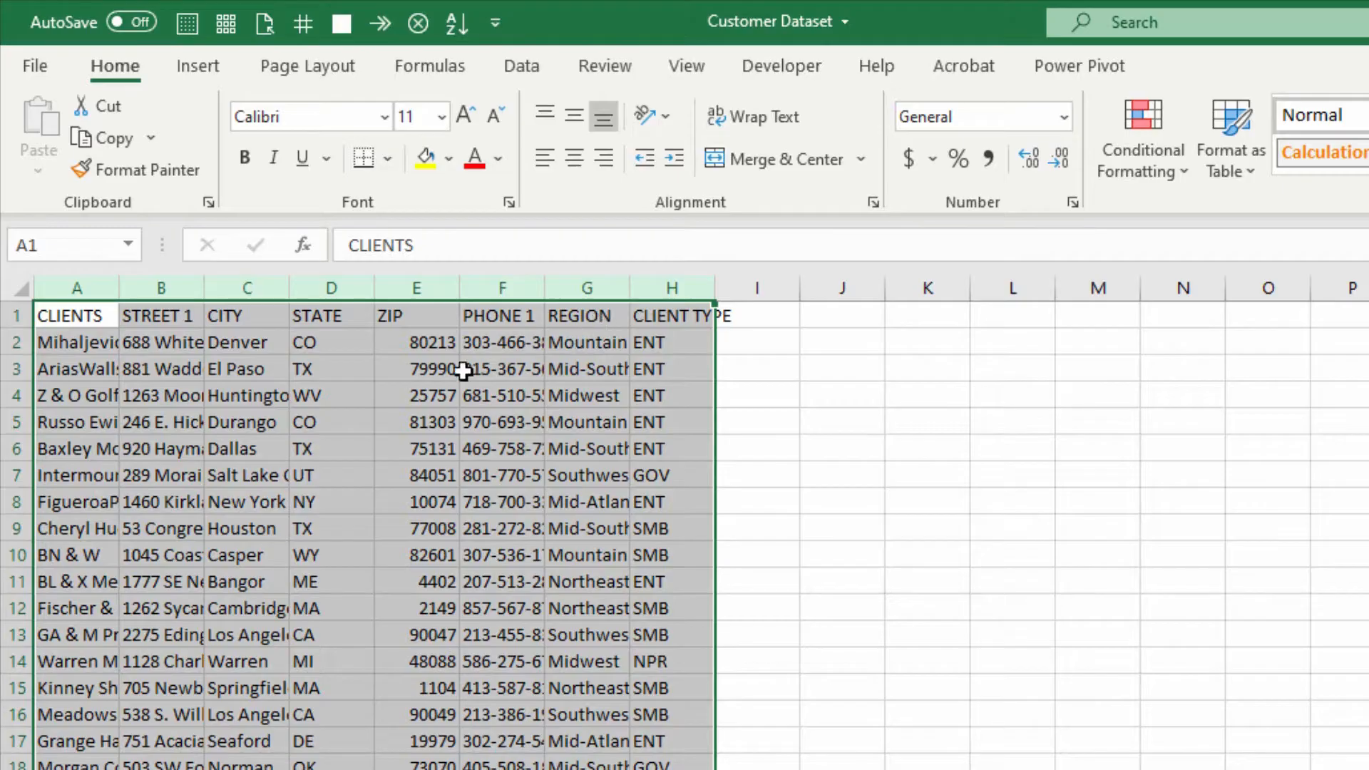
pyautogui.click(358, 420)
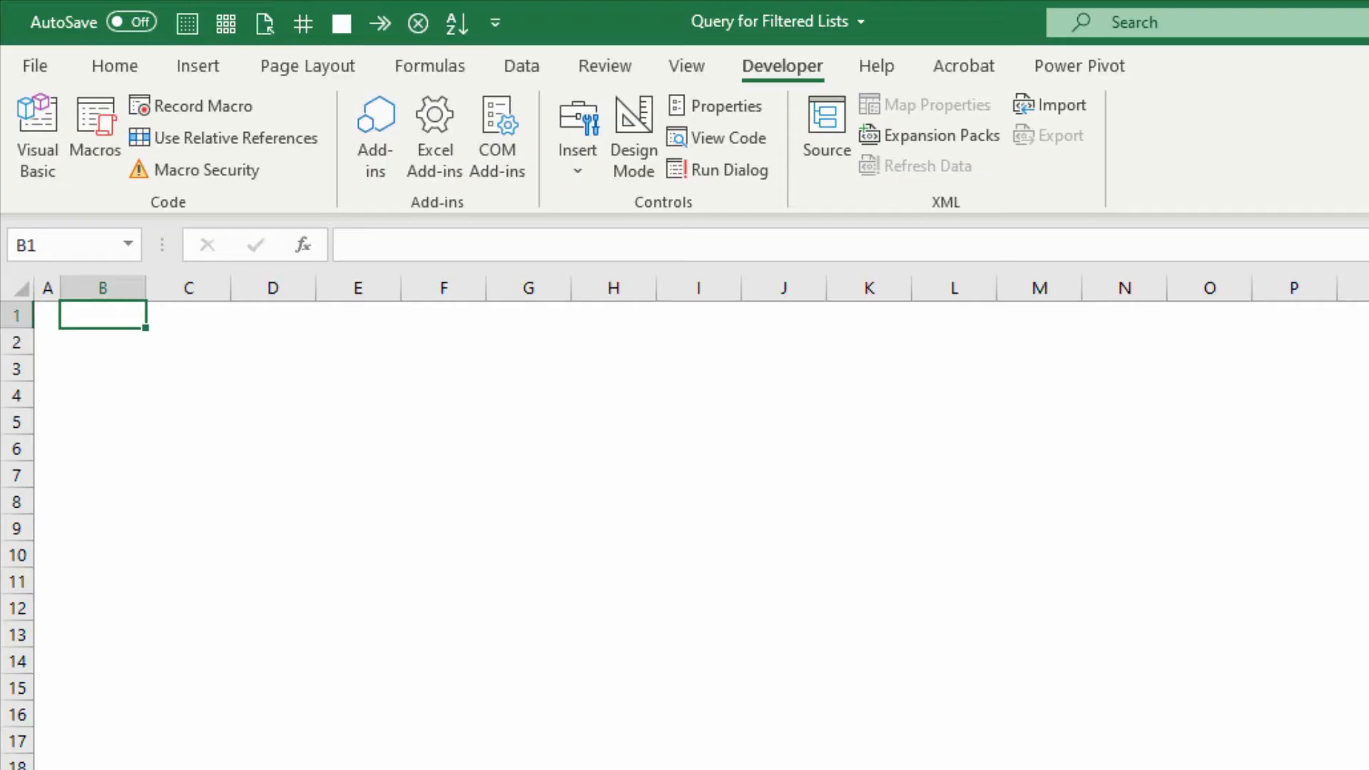
# Import the Customer Dataset CSV file into the Query for Filtered Lists workbook and open it for transformation in Power Query.
pyautogui.click(521, 68)
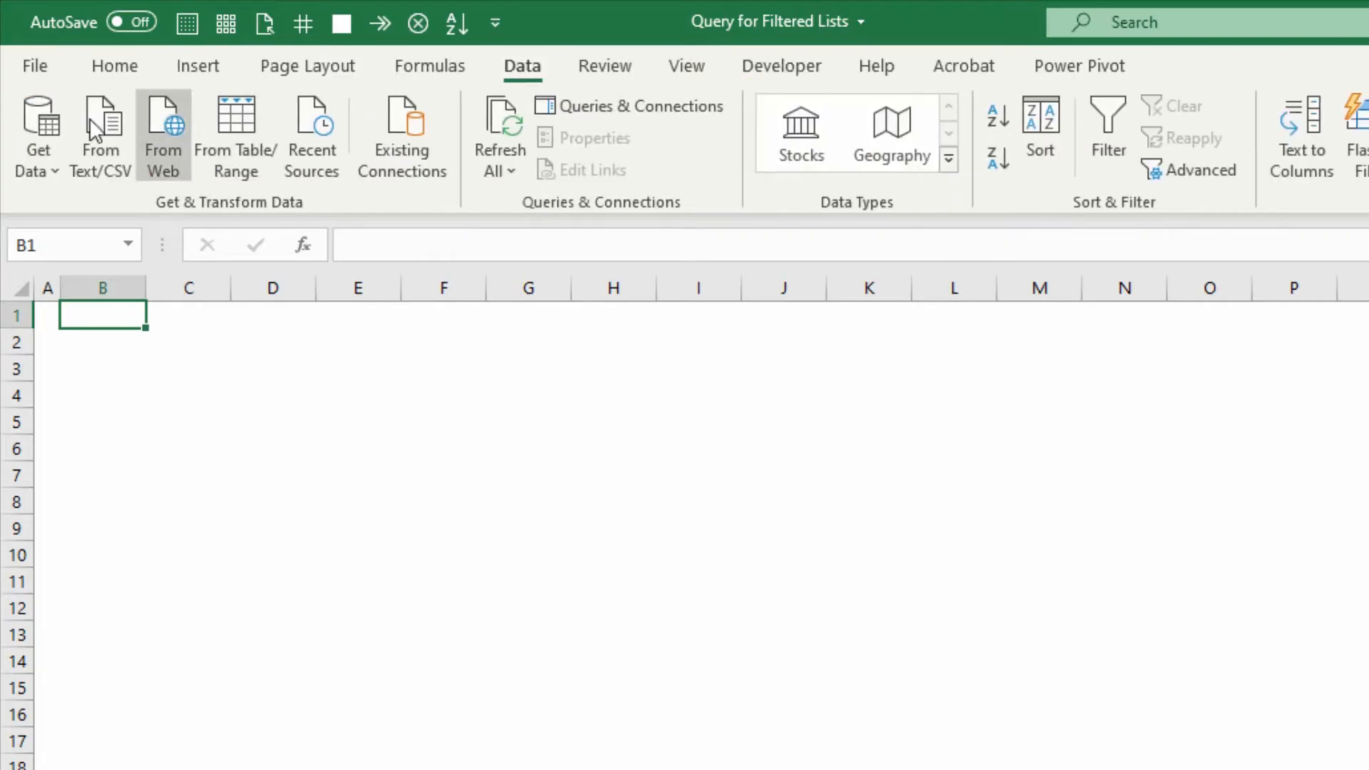
pyautogui.click(105, 169)
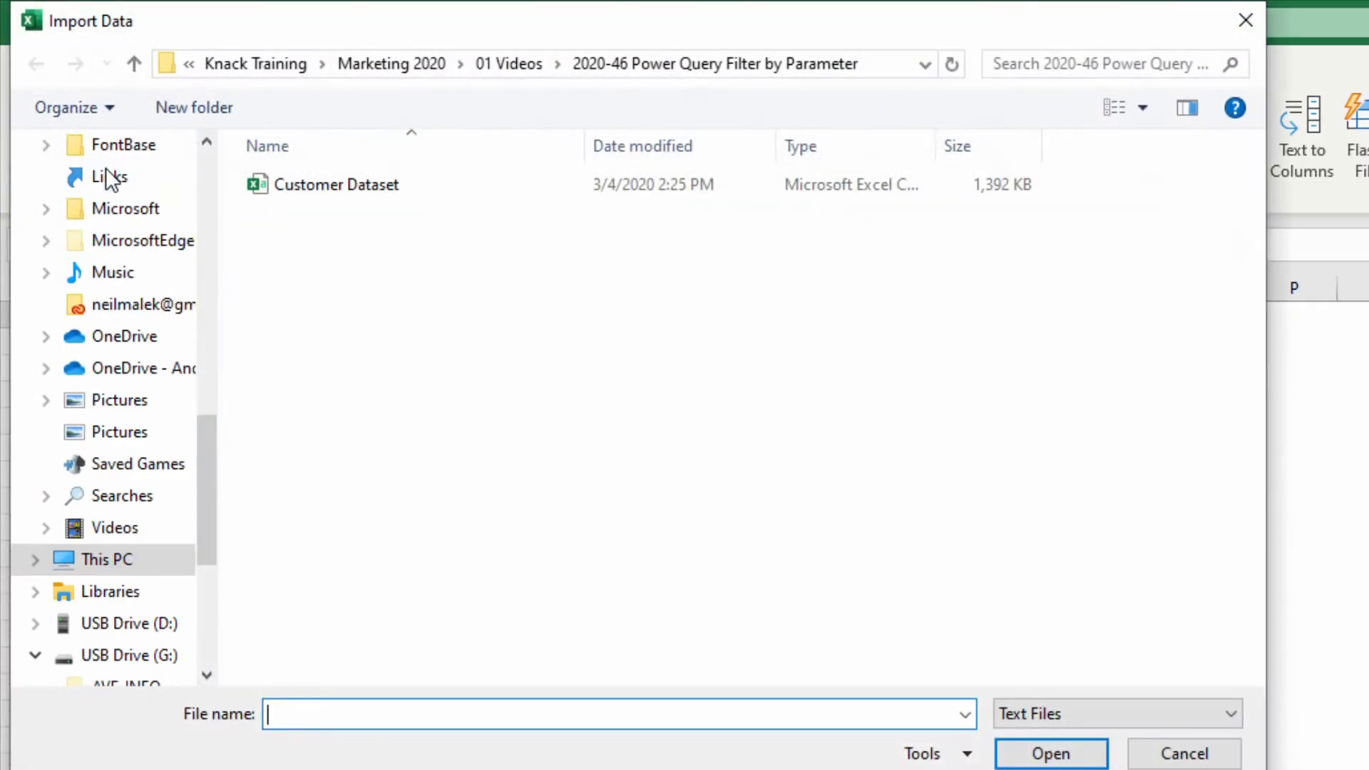
pyautogui.doubleClick(337, 184)
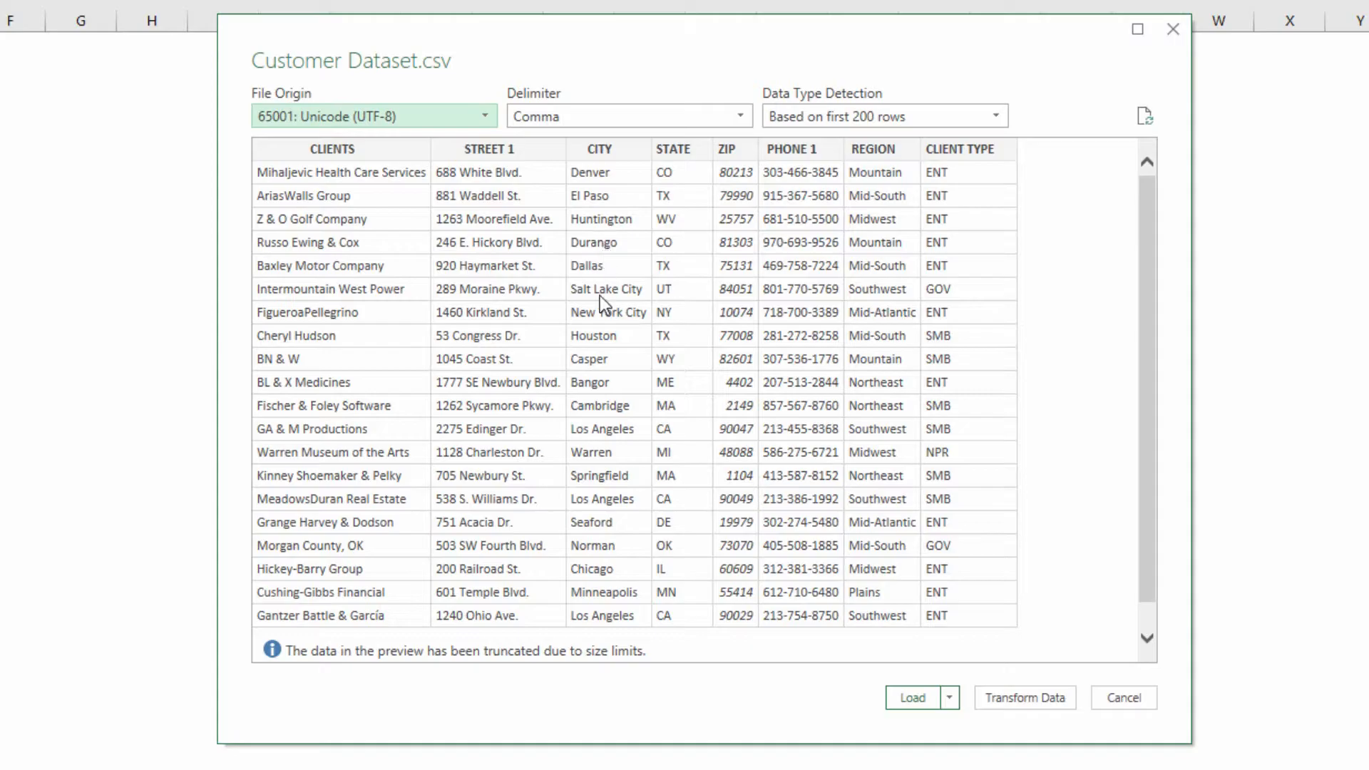
pyautogui.click(1039, 695)
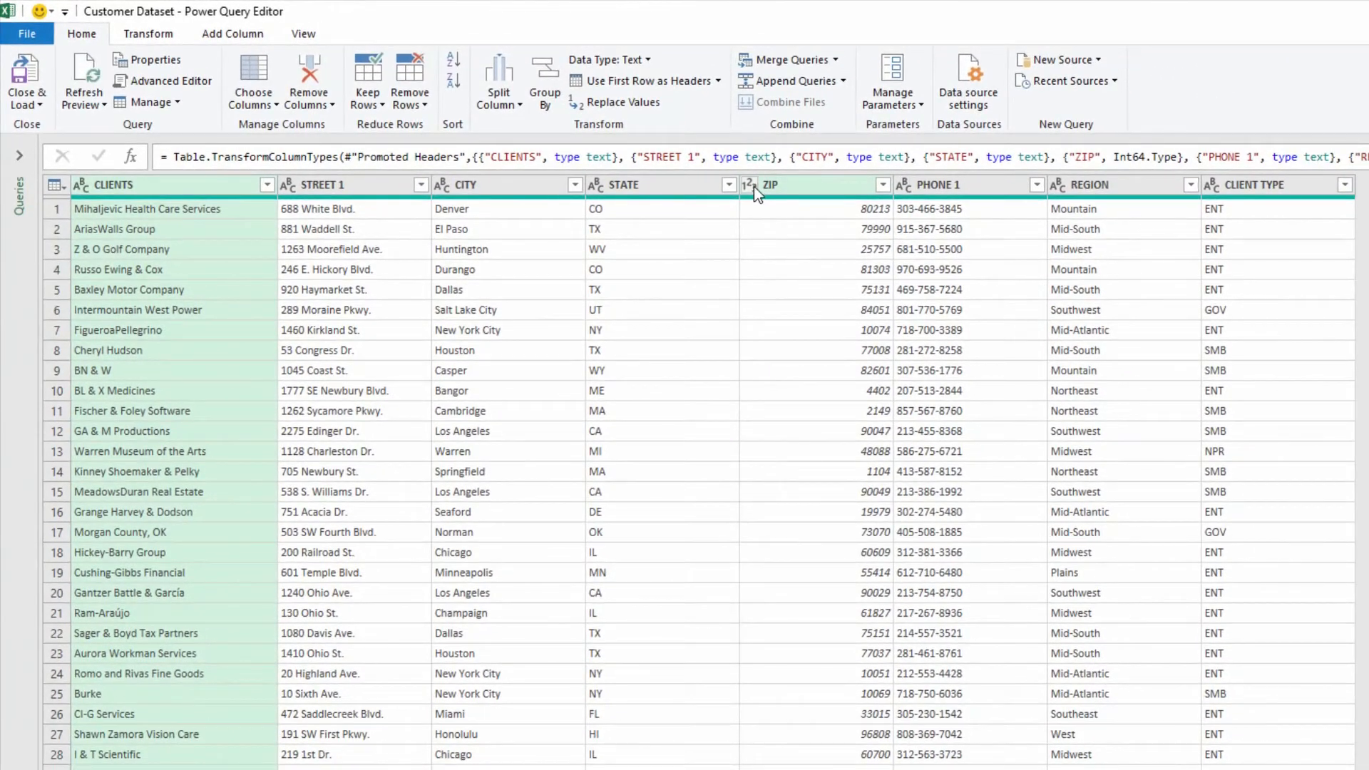
# Change the ZIP column's data type to Text, replacing the current type conversion.
pyautogui.click(865, 213)
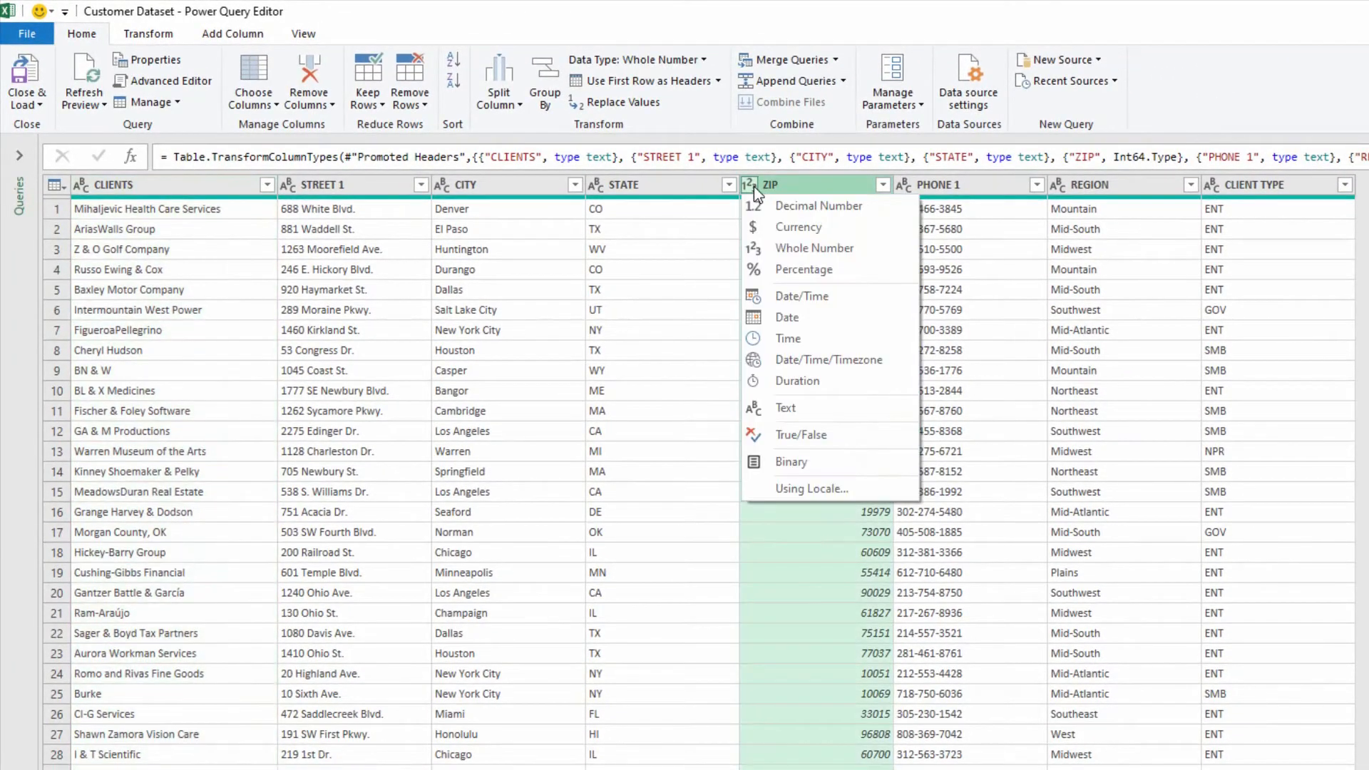
pyautogui.click(785, 414)
pyautogui.click(914, 577)
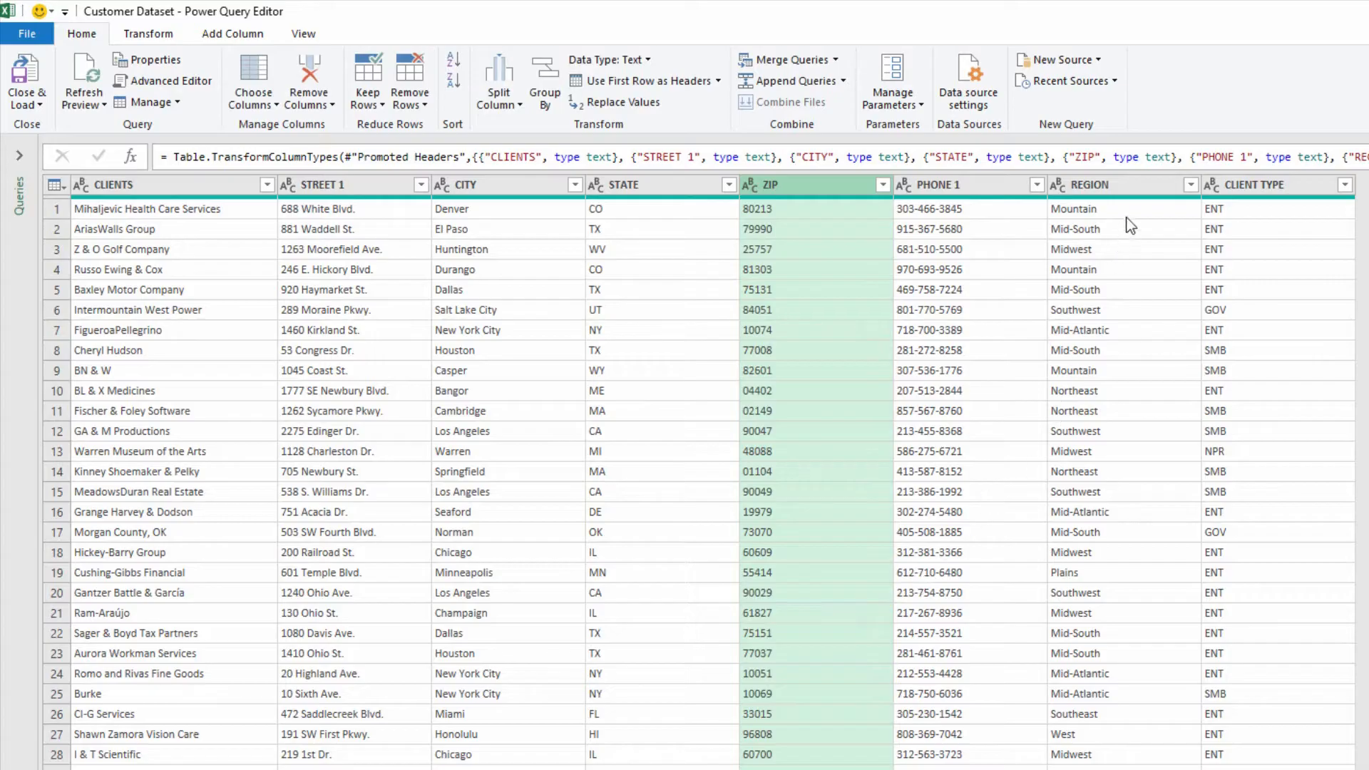
# Filter the REGION column to show only the Mountain region.
pyautogui.click(1191, 184)
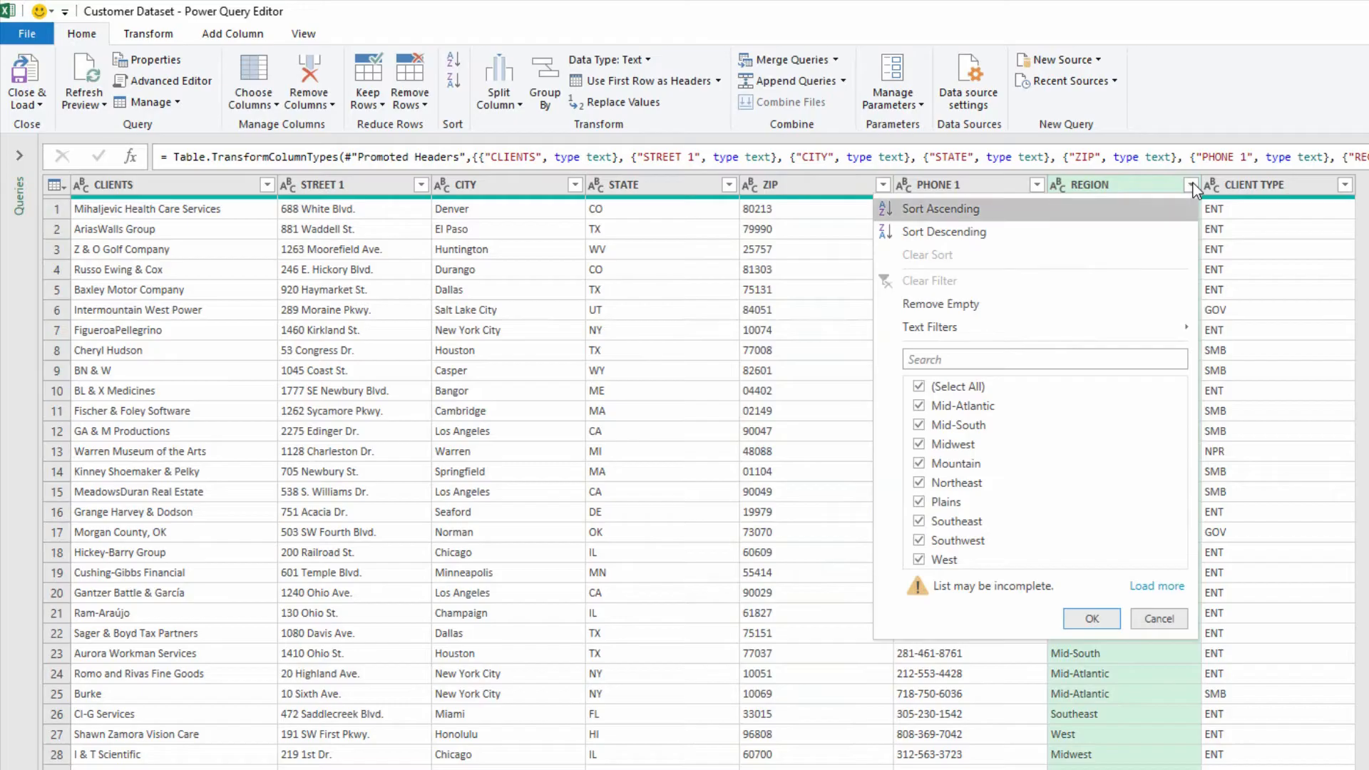
pyautogui.click(919, 386)
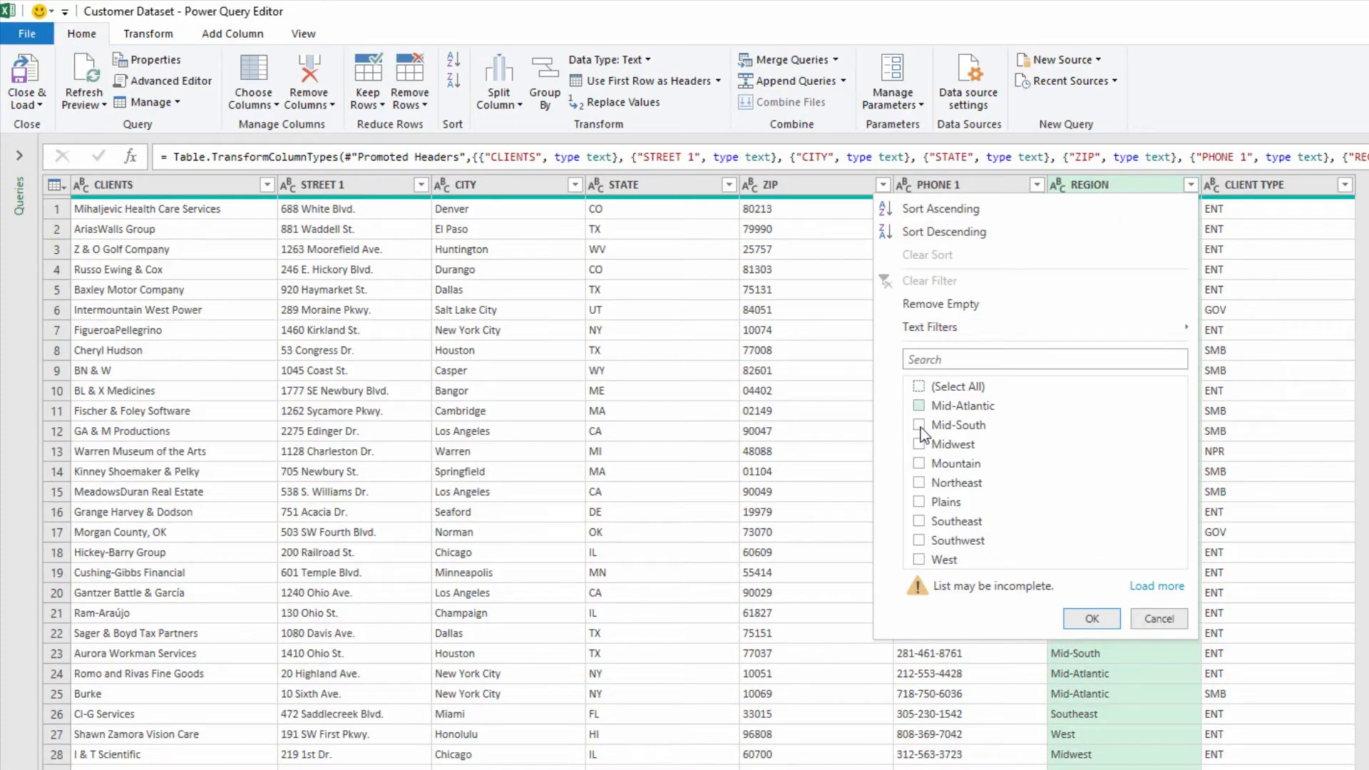
pyautogui.click(920, 465)
pyautogui.click(1092, 619)
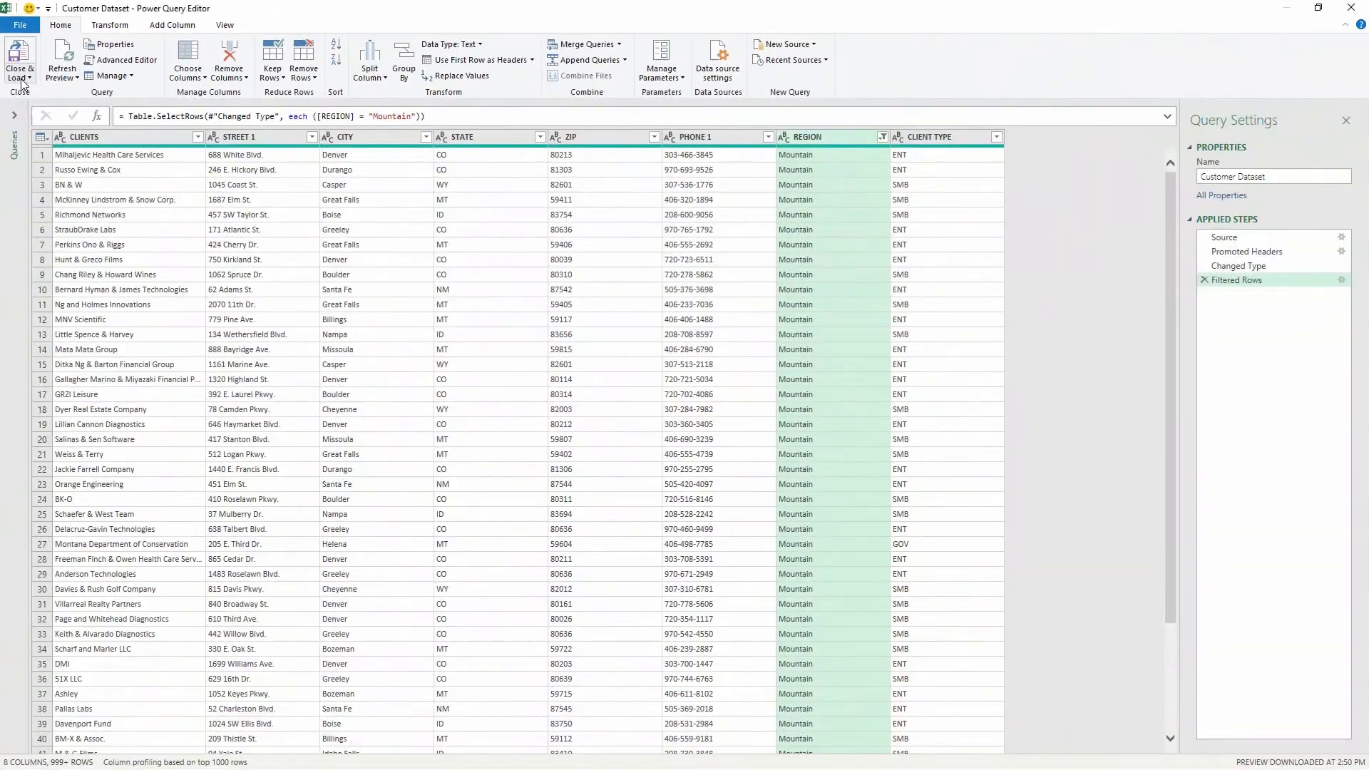
# Close the query and load it as a table into the existing REPORT worksheet at cell B1.
pyautogui.click(21, 77)
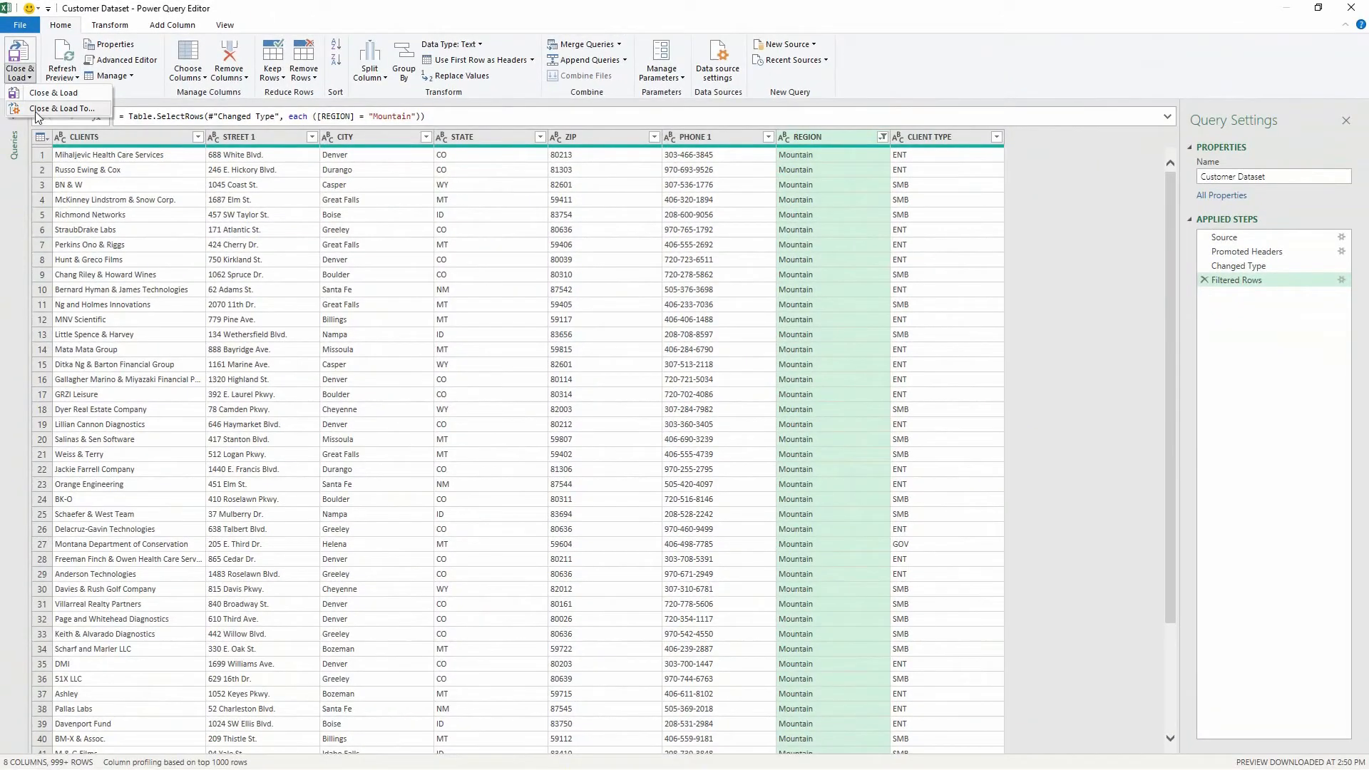
pyautogui.click(36, 113)
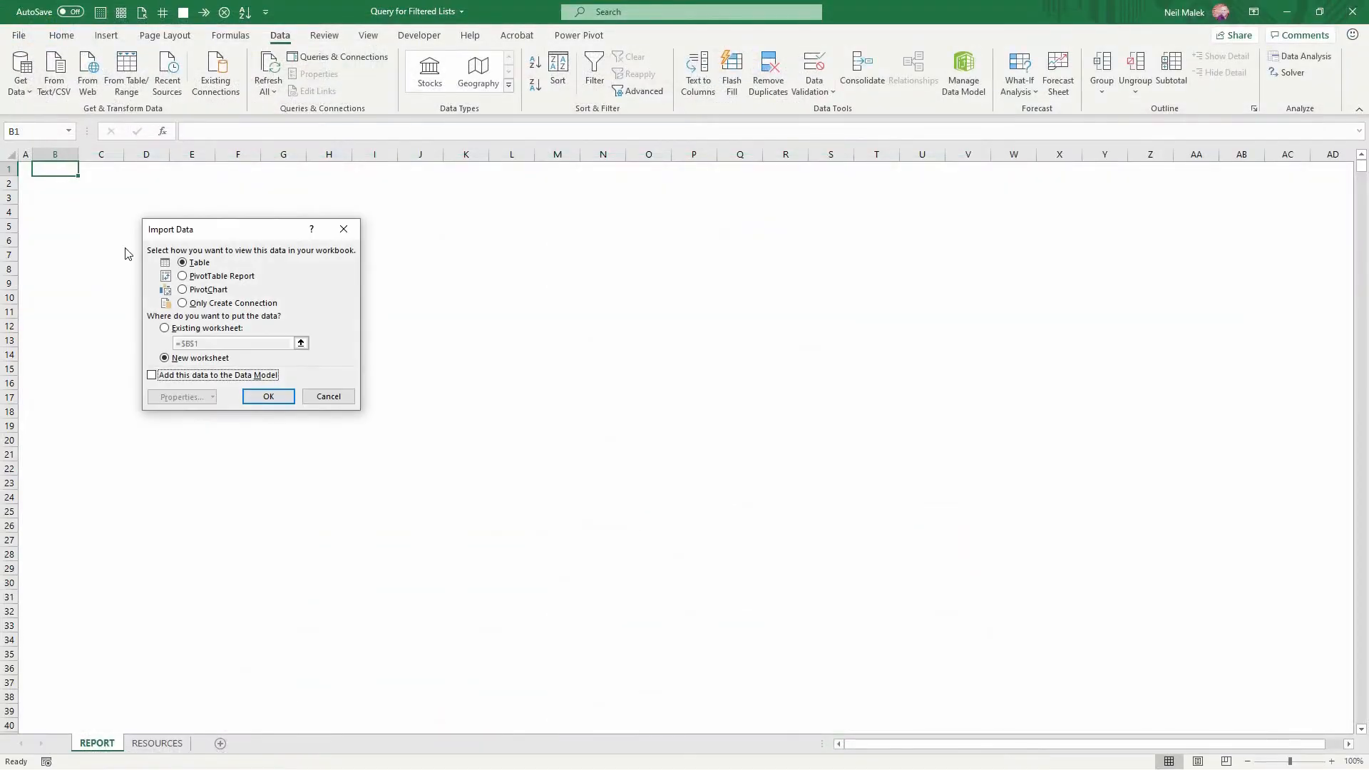
pyautogui.click(192, 330)
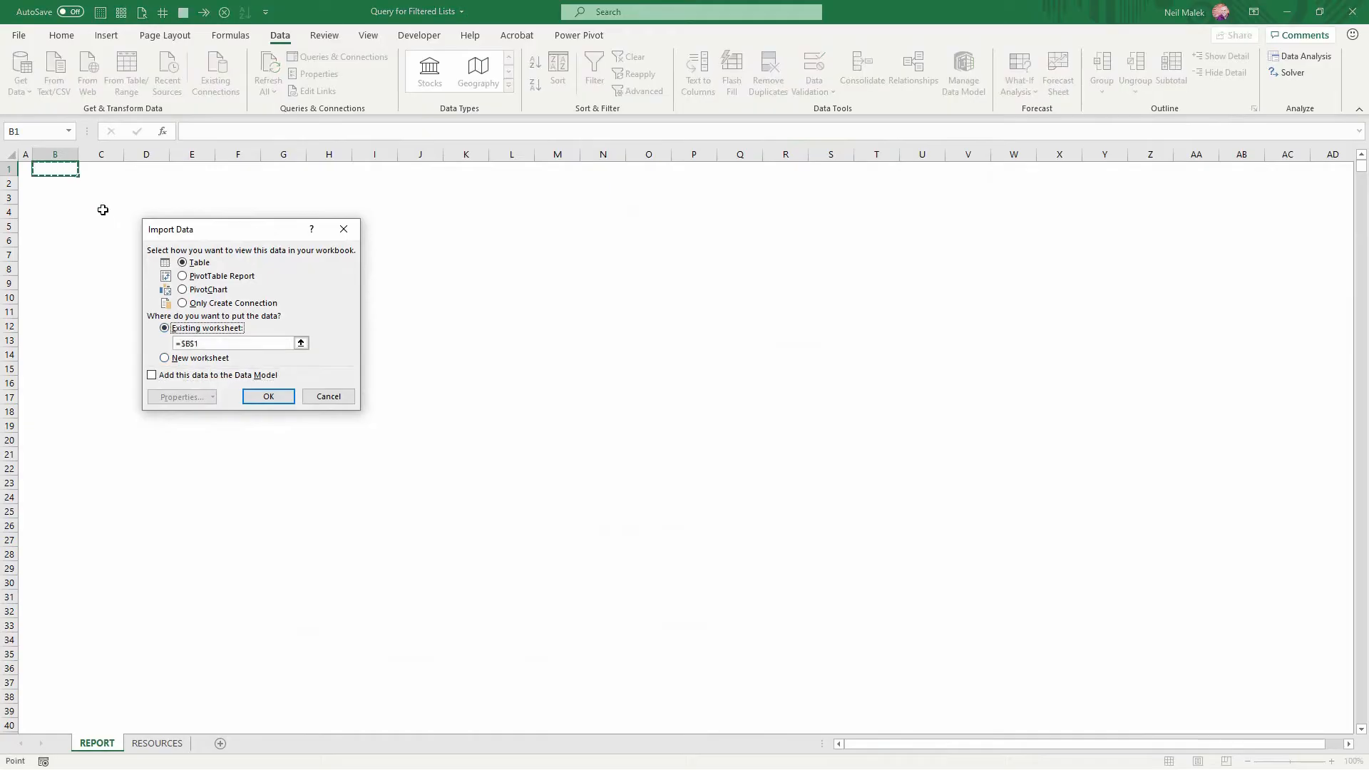
pyautogui.click(265, 397)
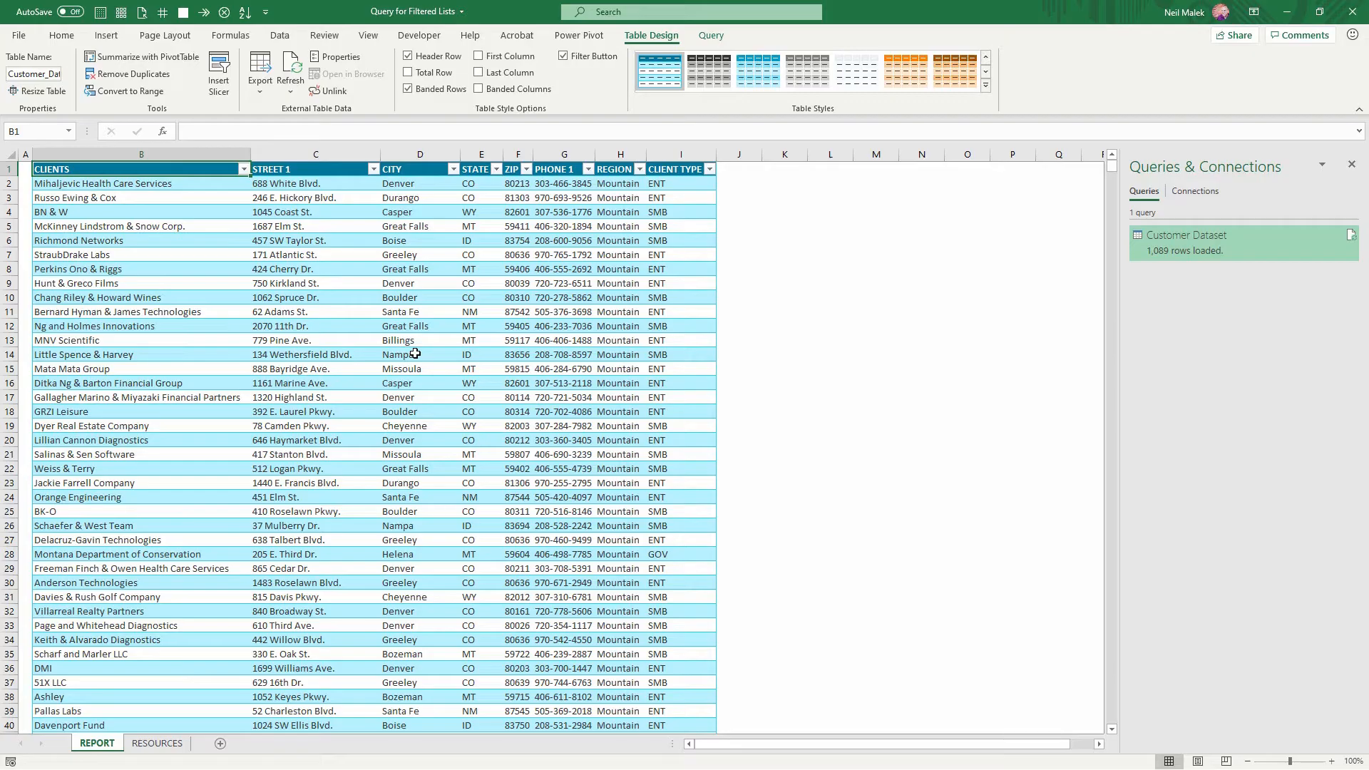
# Duplicate the Customer Dataset query for editing in Power Query.
pyautogui.click(158, 743)
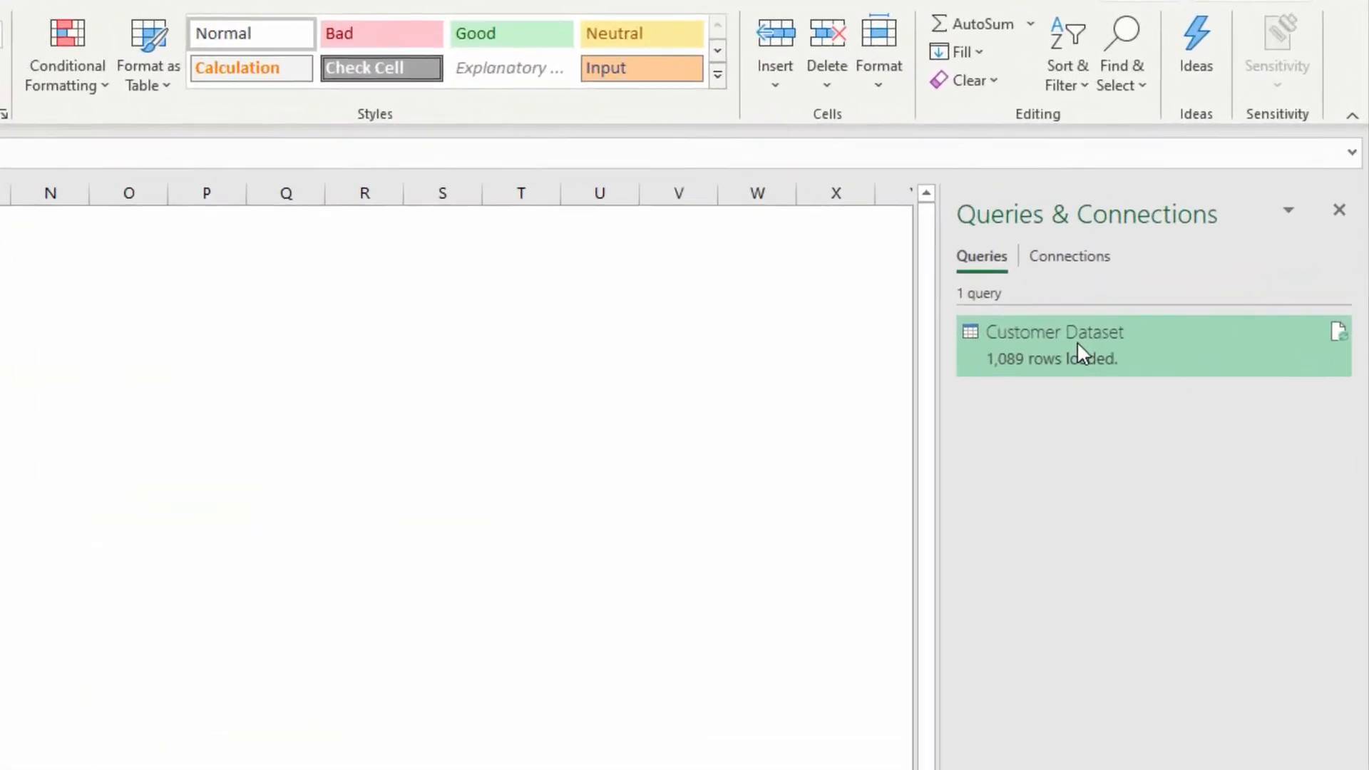
pyautogui.moveTo(1076, 340)
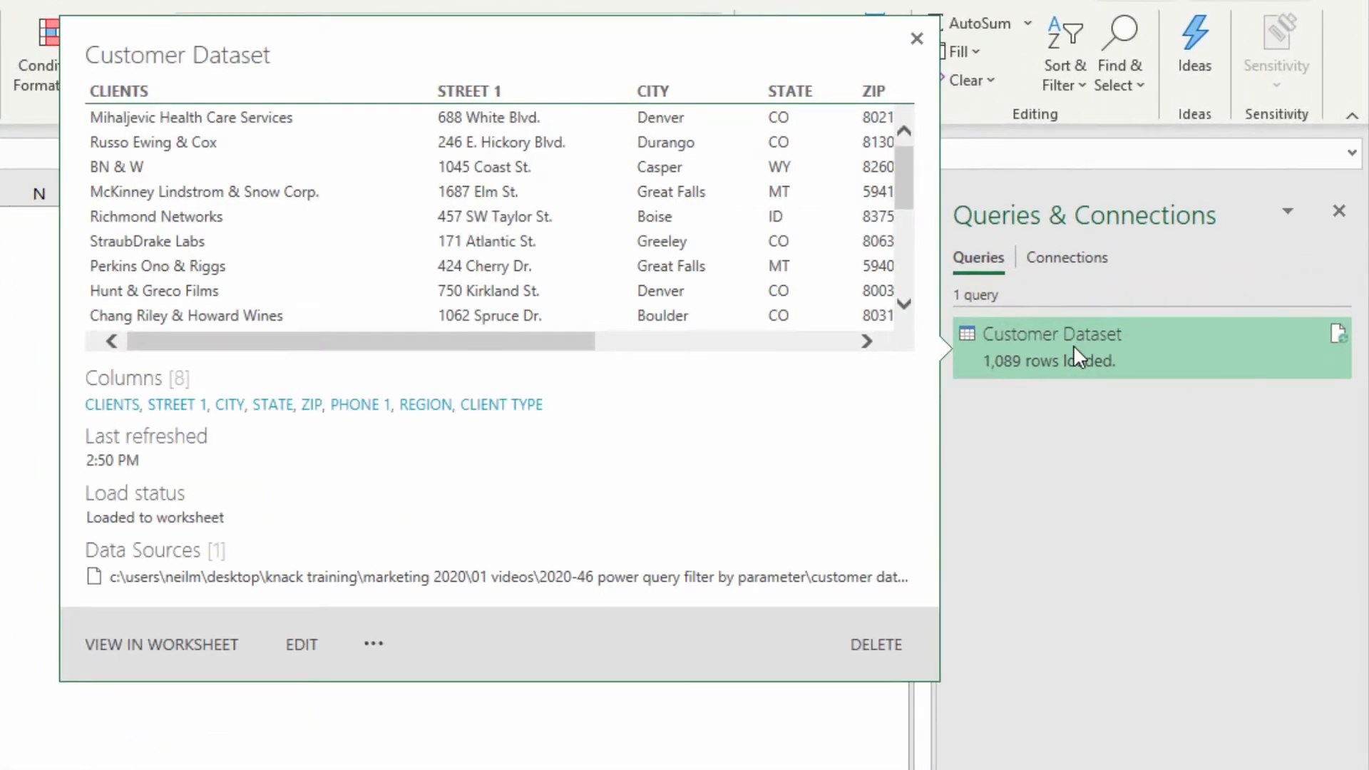
pyautogui.rightClick(1072, 344)
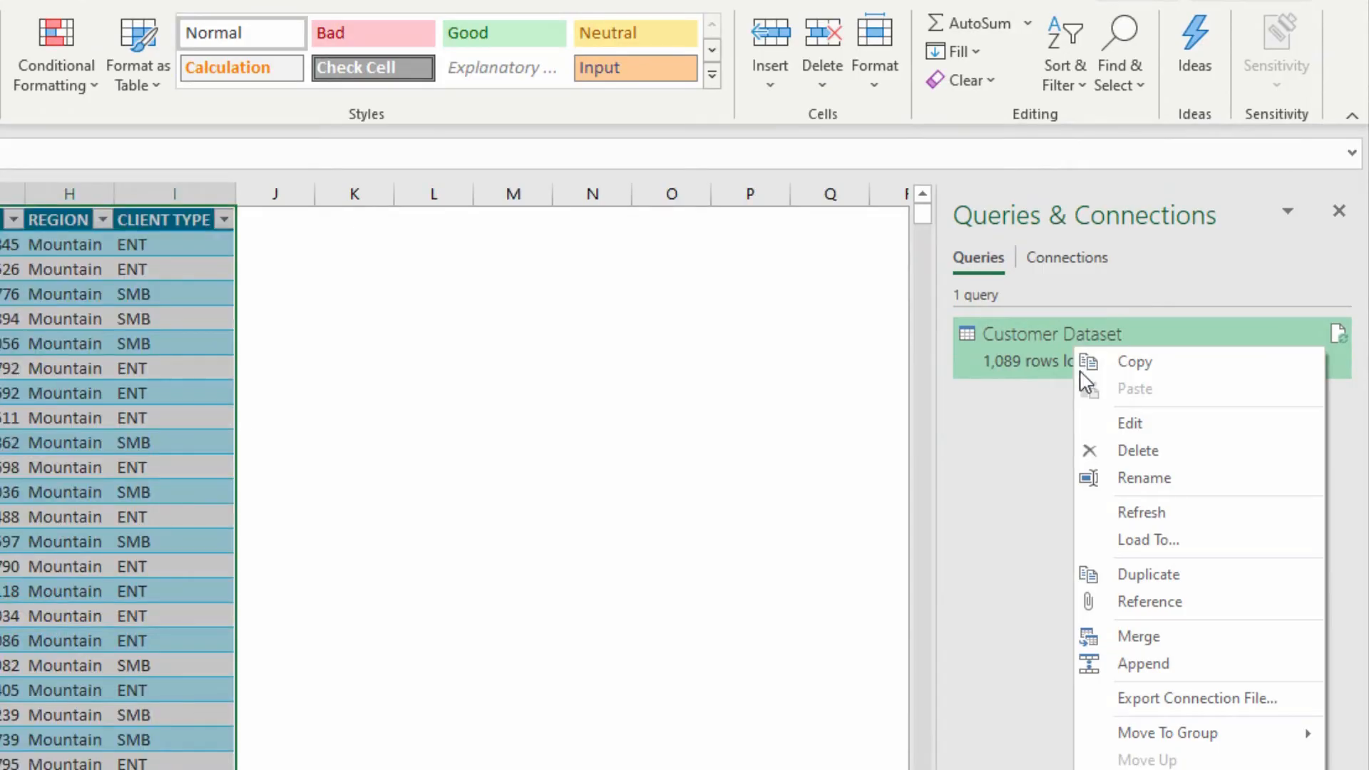
pyautogui.click(1157, 580)
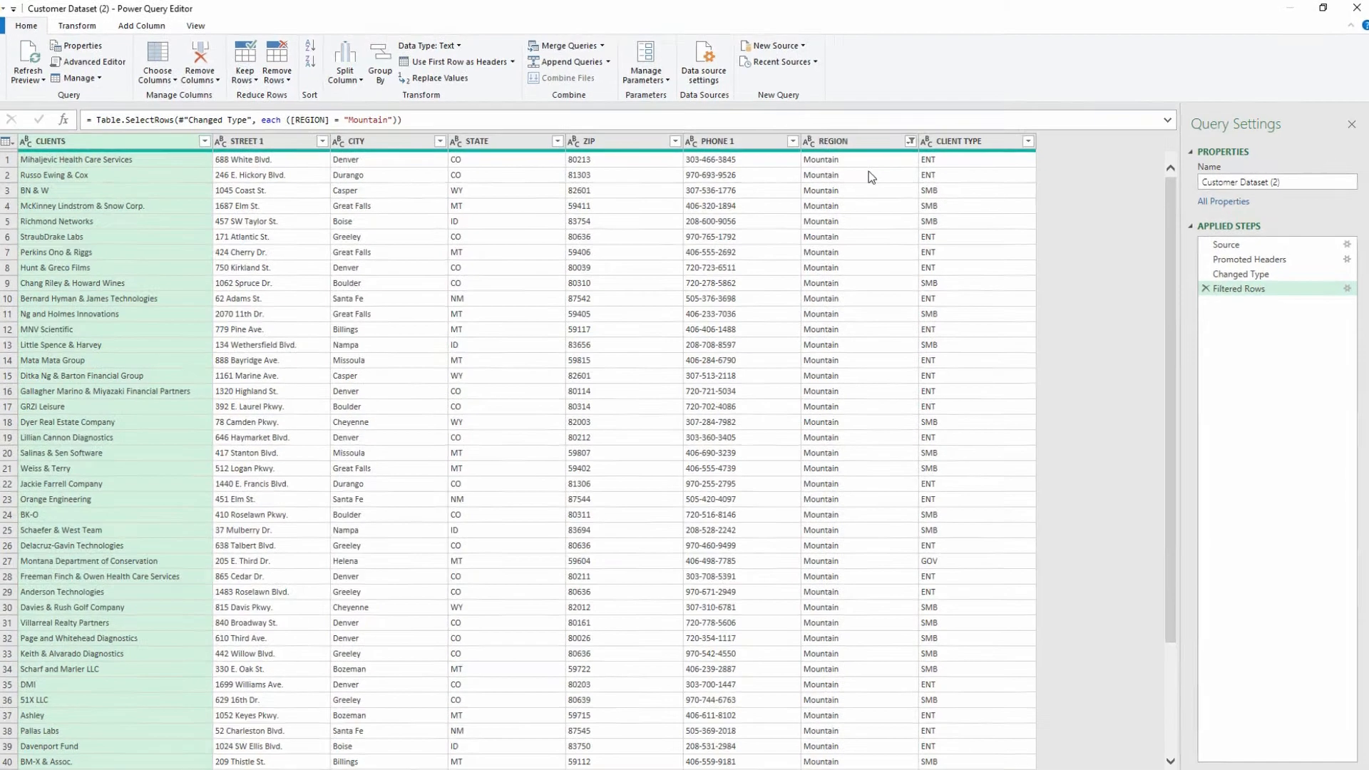
# Reset the REGION filter in the duplicated query so that all regions are selected.
pyautogui.click(914, 138)
pyautogui.click(704, 258)
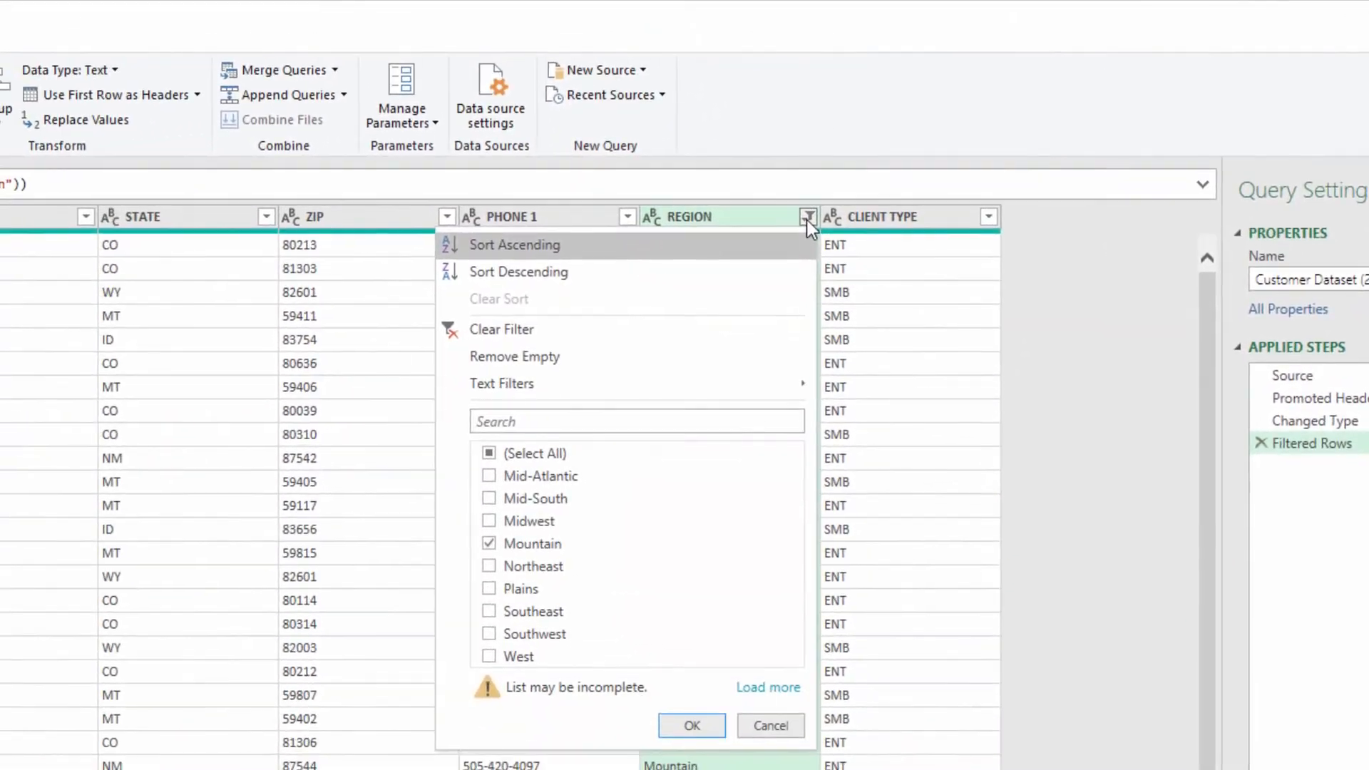
pyautogui.click(489, 453)
pyautogui.click(489, 454)
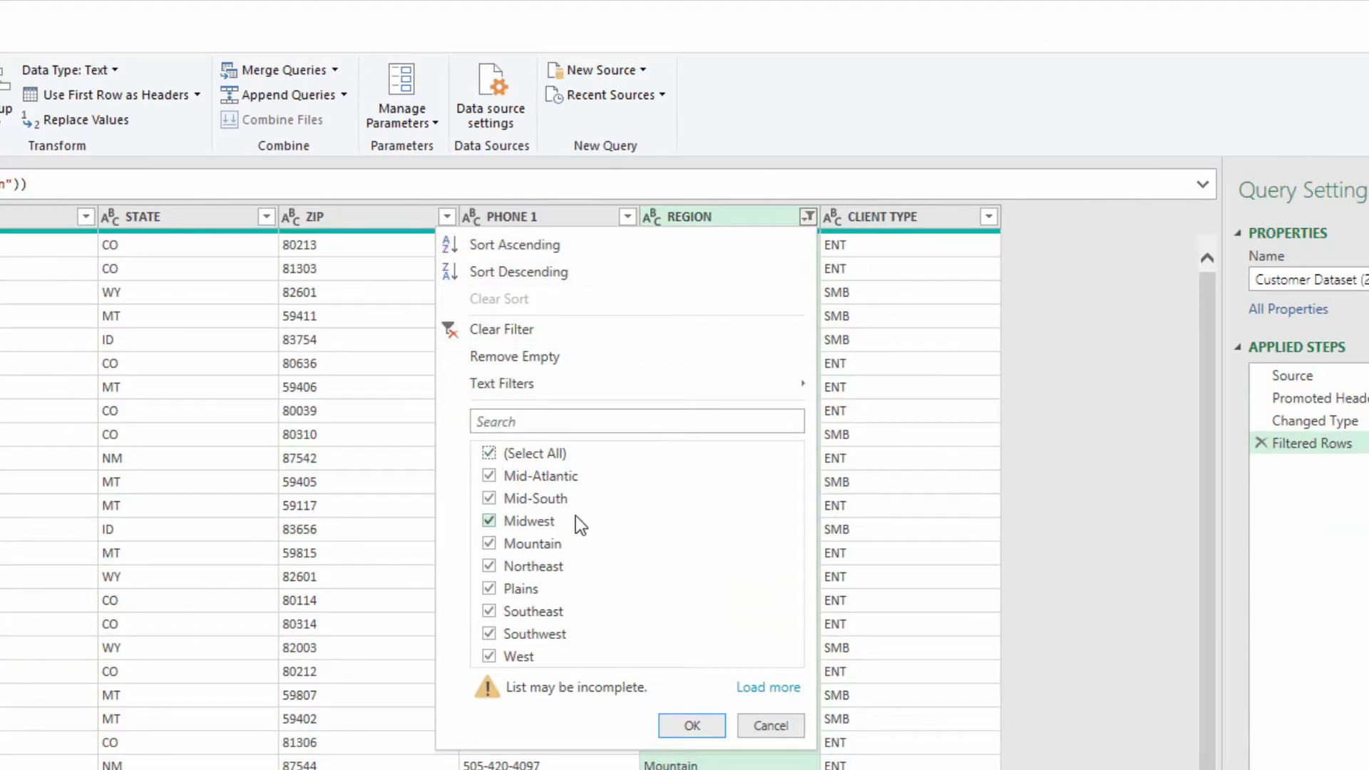
pyautogui.click(692, 726)
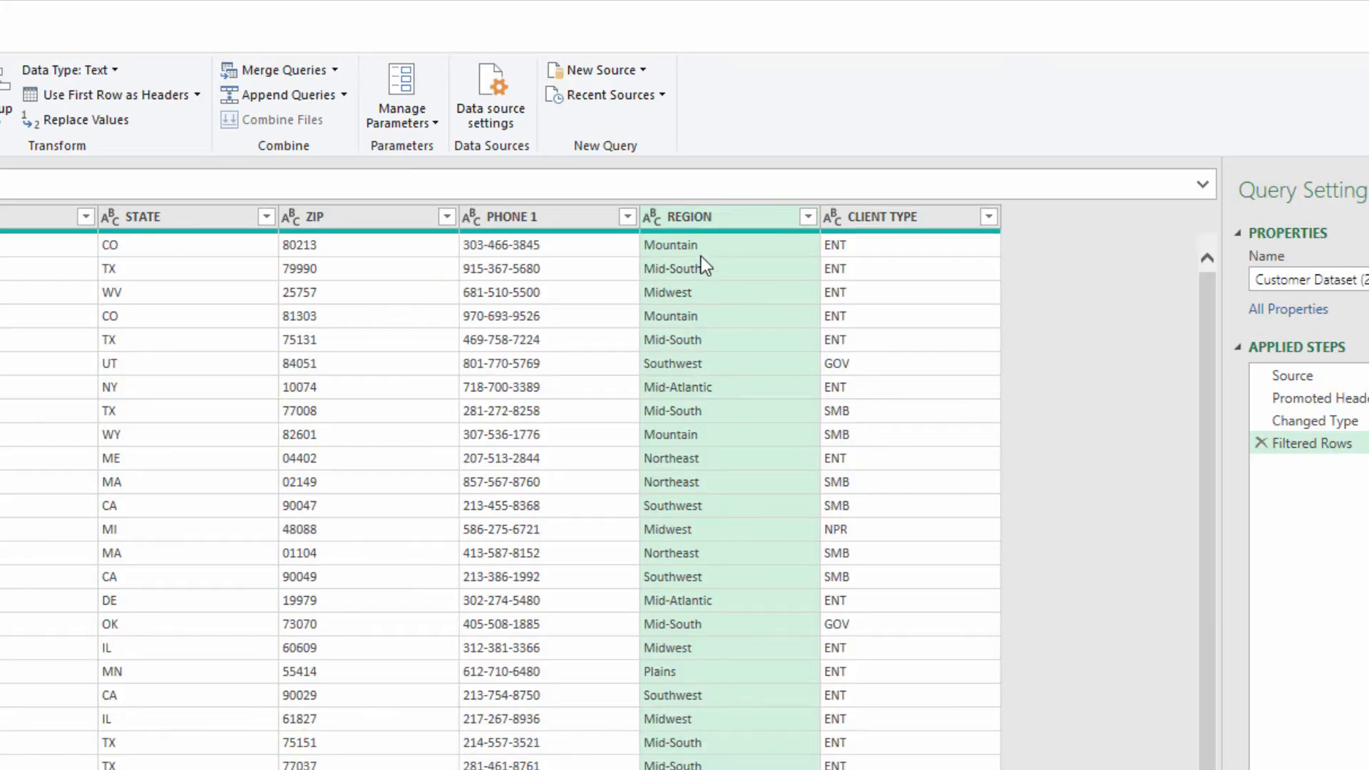
# Remove all columns except REGION and remove the duplicate region rows.
pyautogui.rightClick(709, 222)
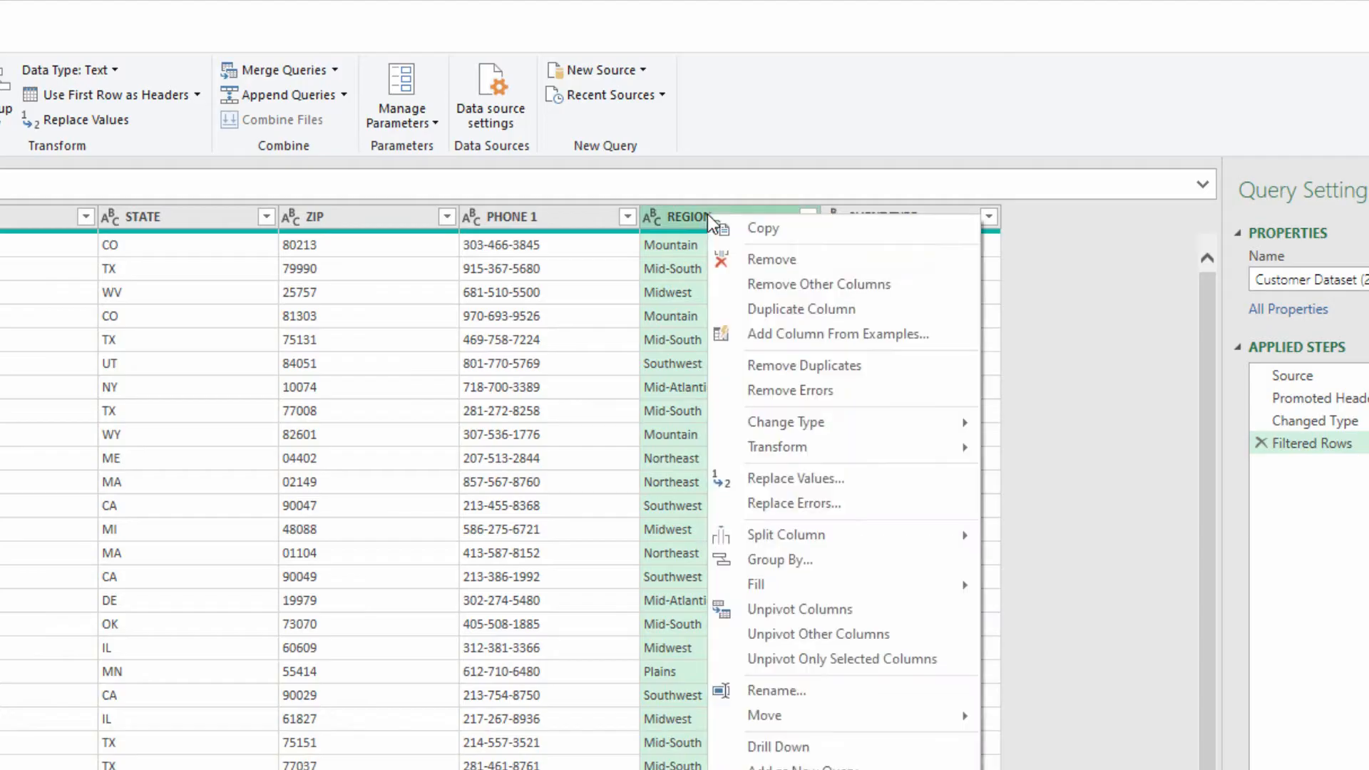
pyautogui.click(778, 281)
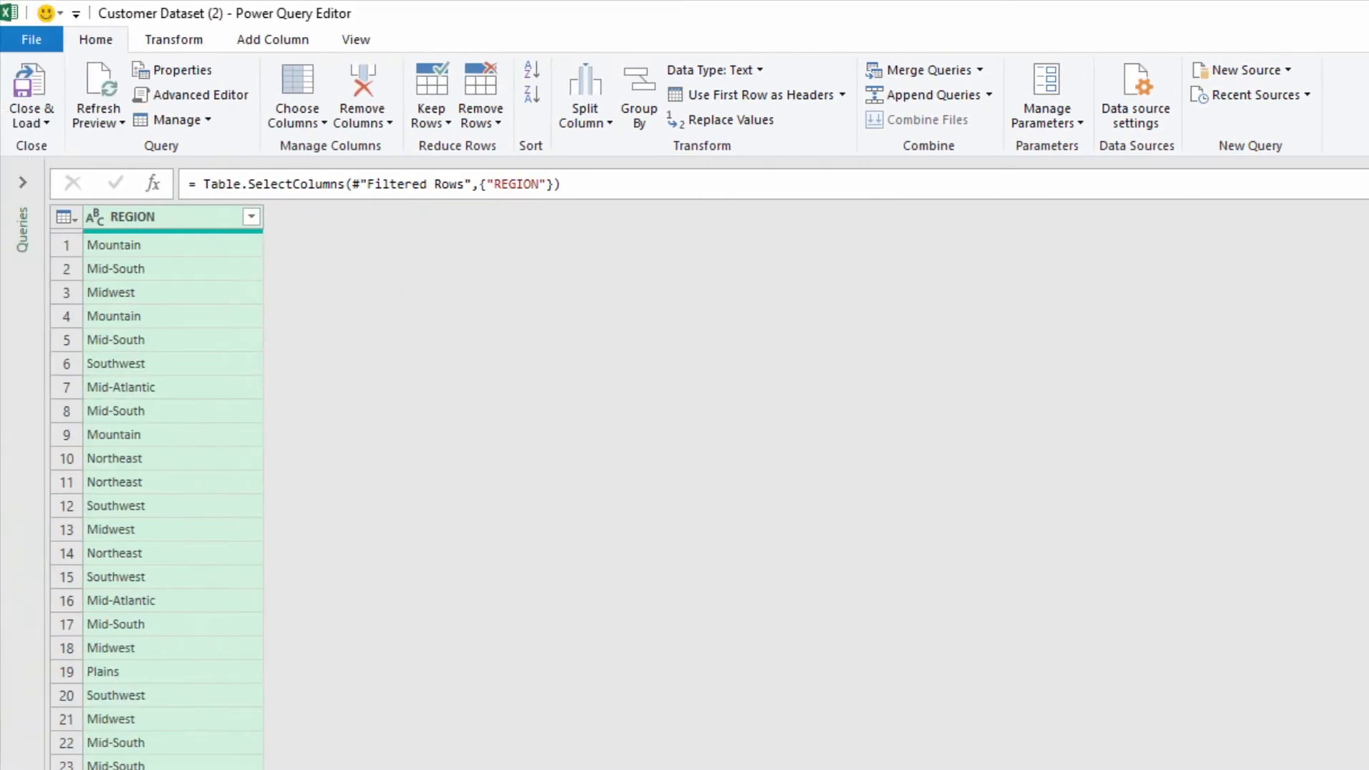
pyautogui.click(498, 124)
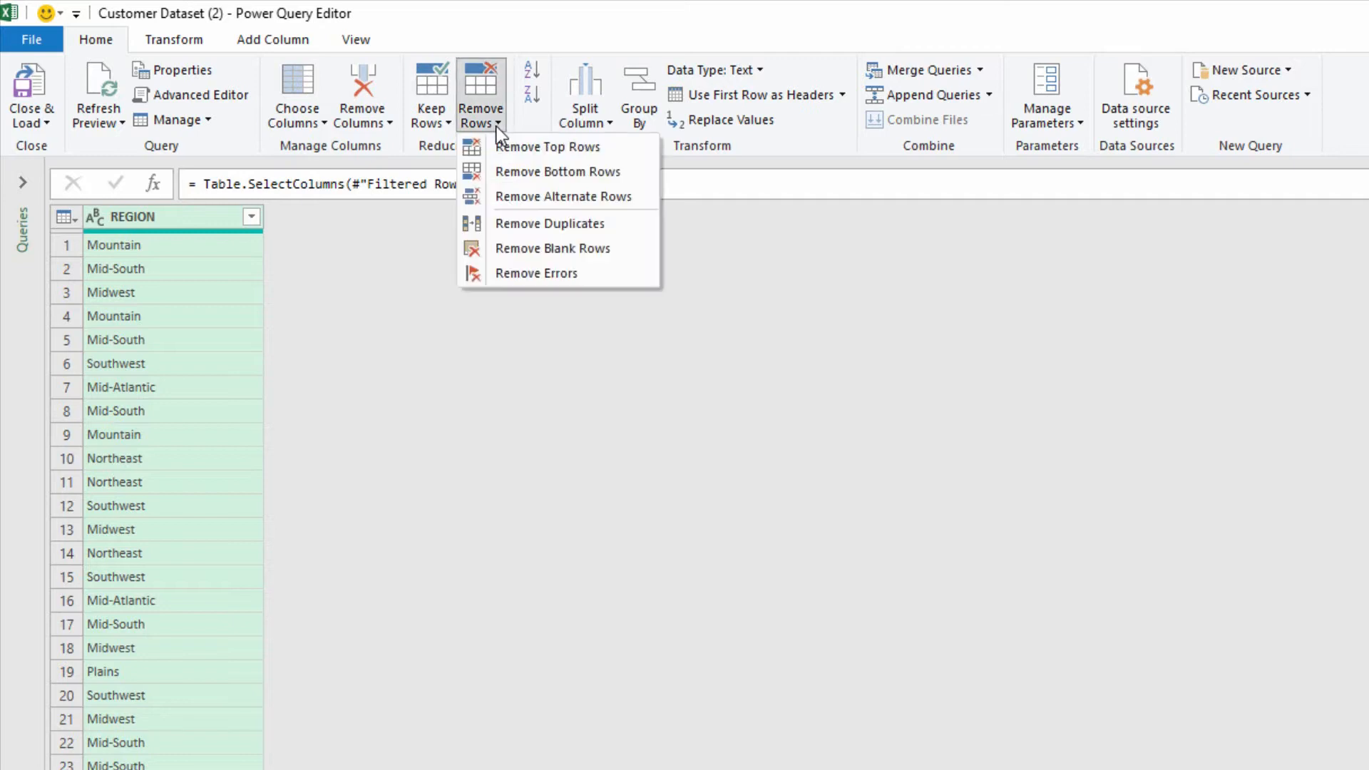
pyautogui.click(533, 227)
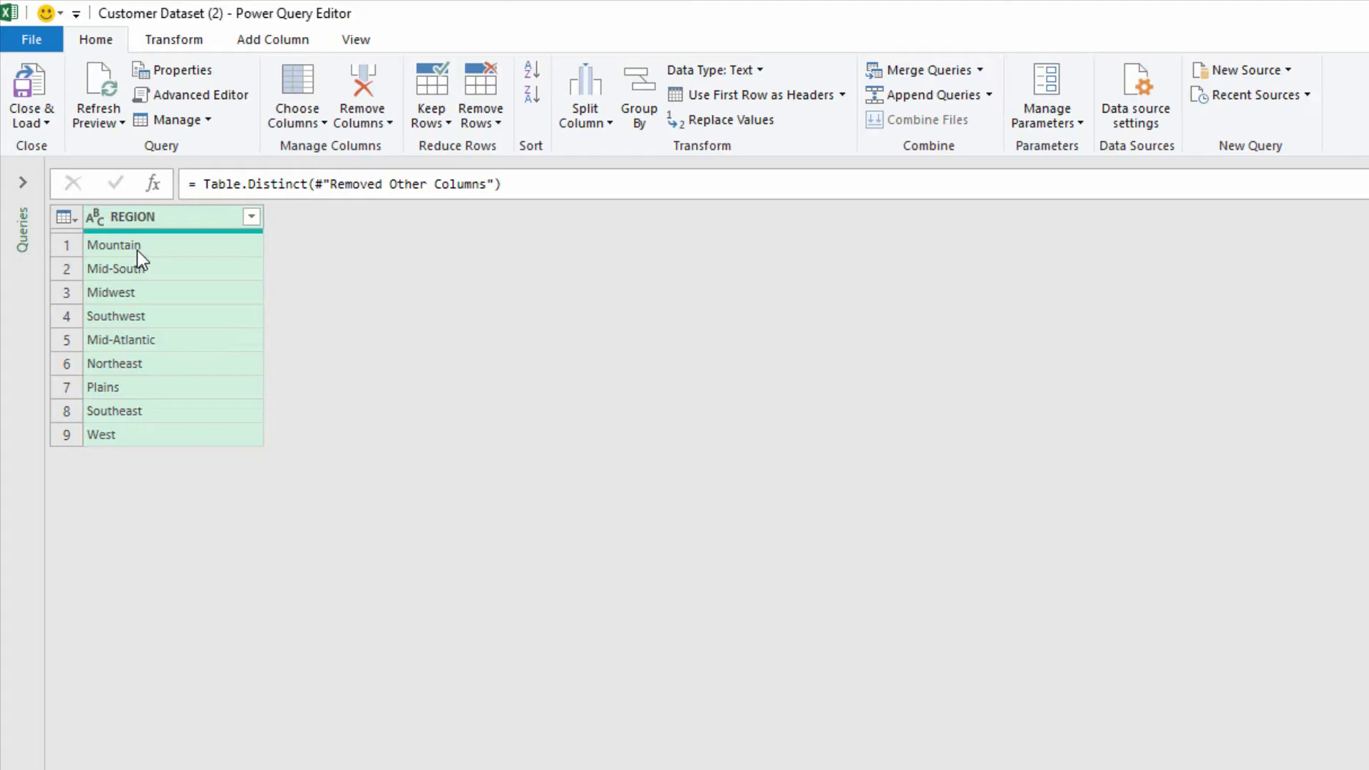
# Close the query and load the region list as a table into the existing RESOURCES worksheet at cell B1.
pyautogui.click(20, 114)
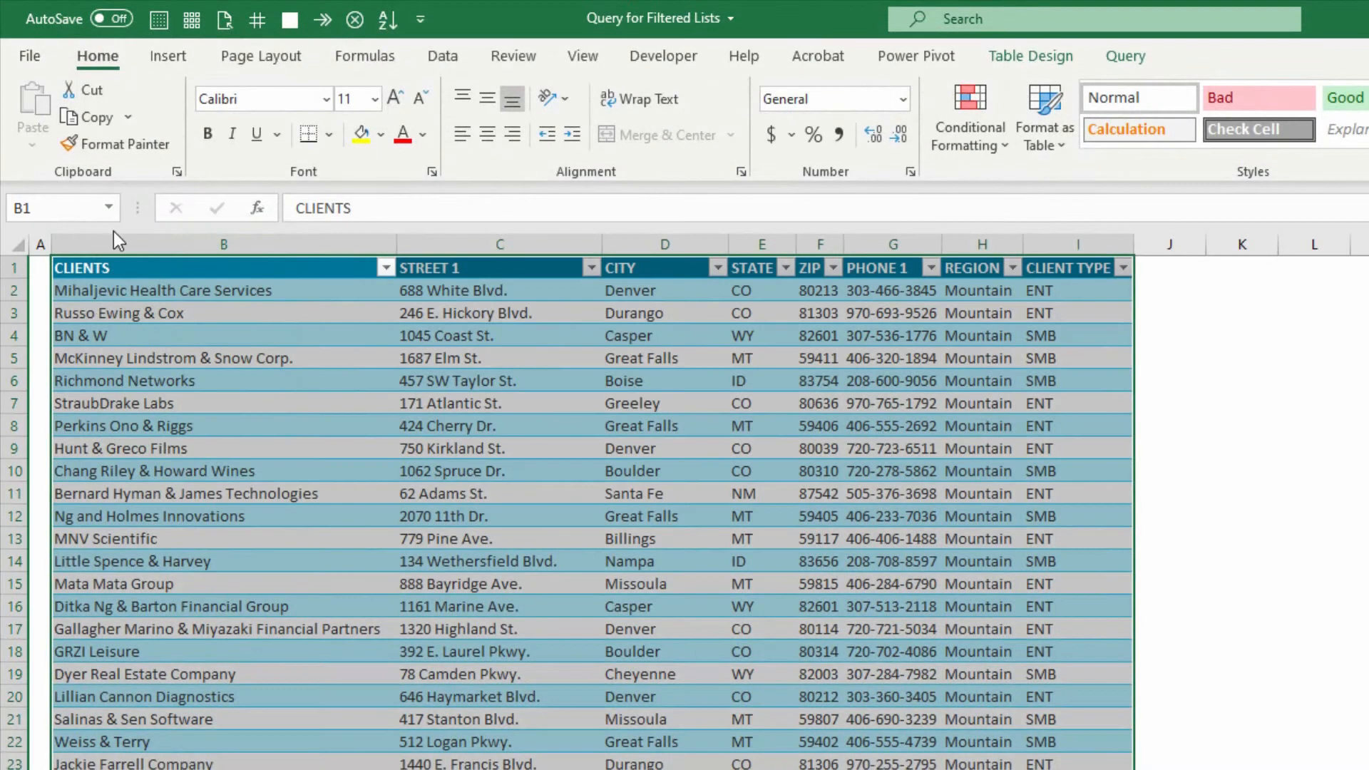
pyautogui.click(310, 519)
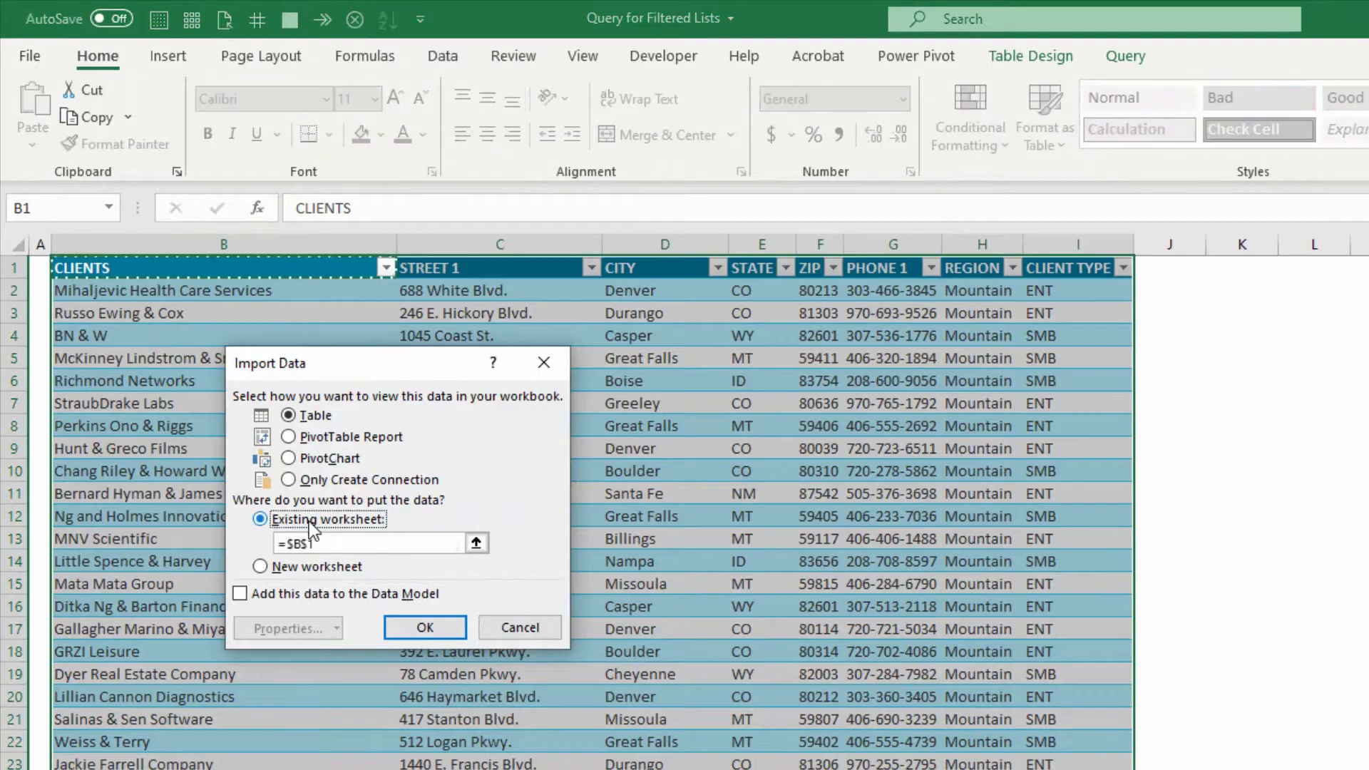
pyautogui.click(171, 767)
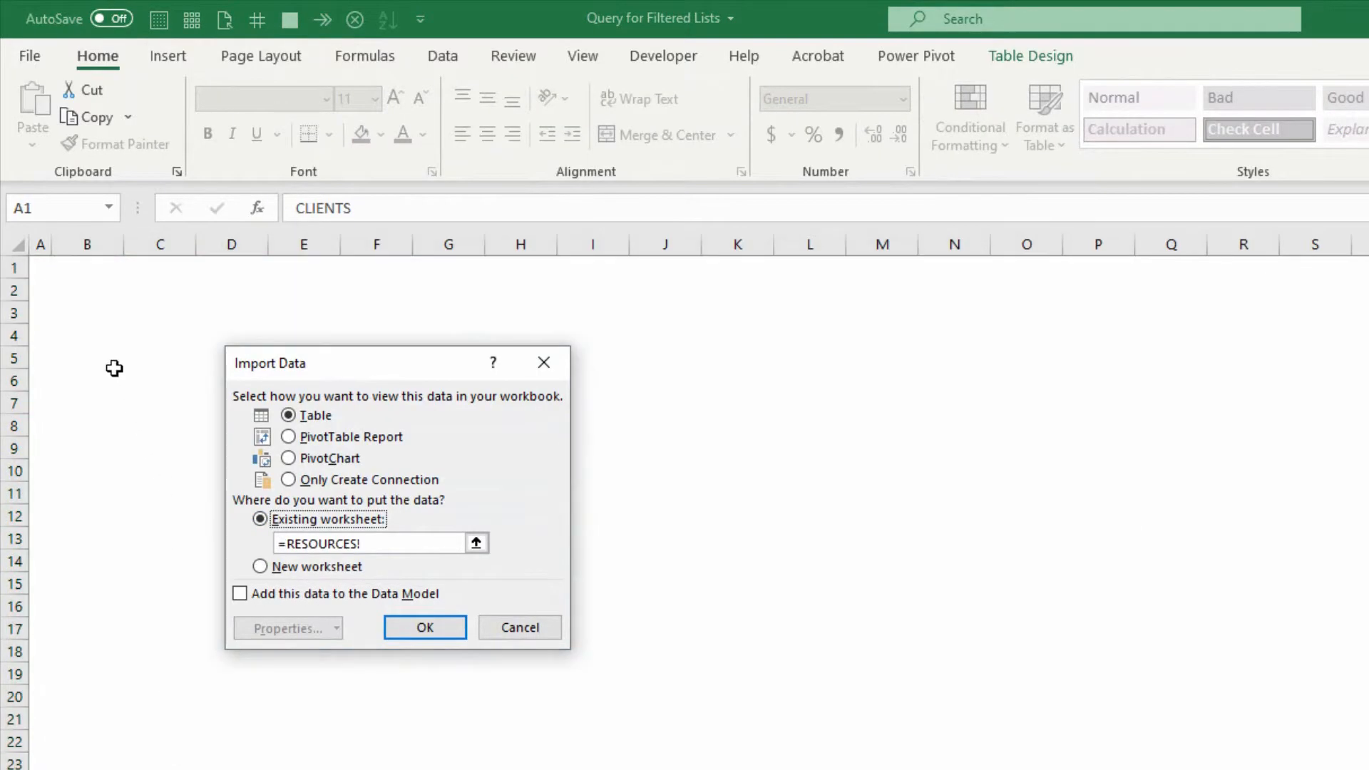
pyautogui.click(78, 275)
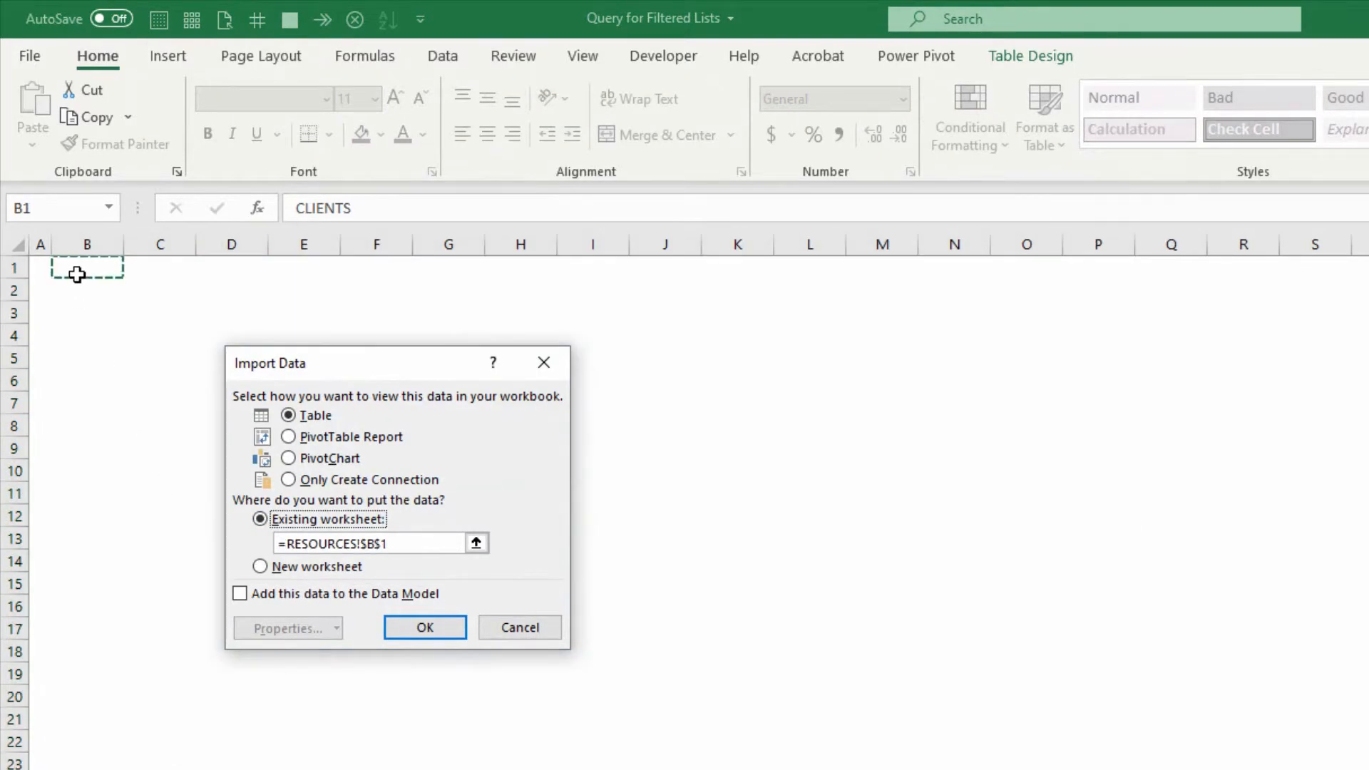
pyautogui.click(424, 628)
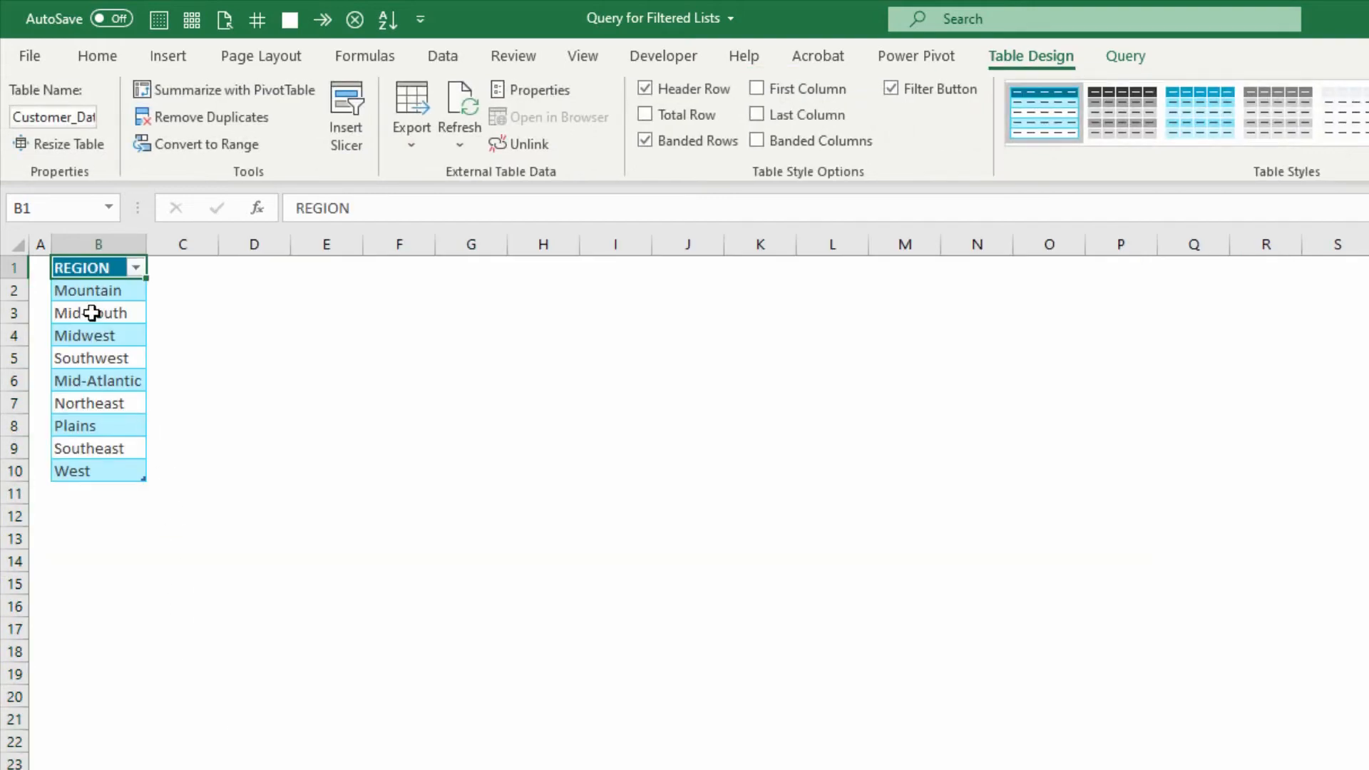
# Define the workbook name AllRegions for the region entries B2:B10 in the RESOURCES table.
pyautogui.click(95, 311)
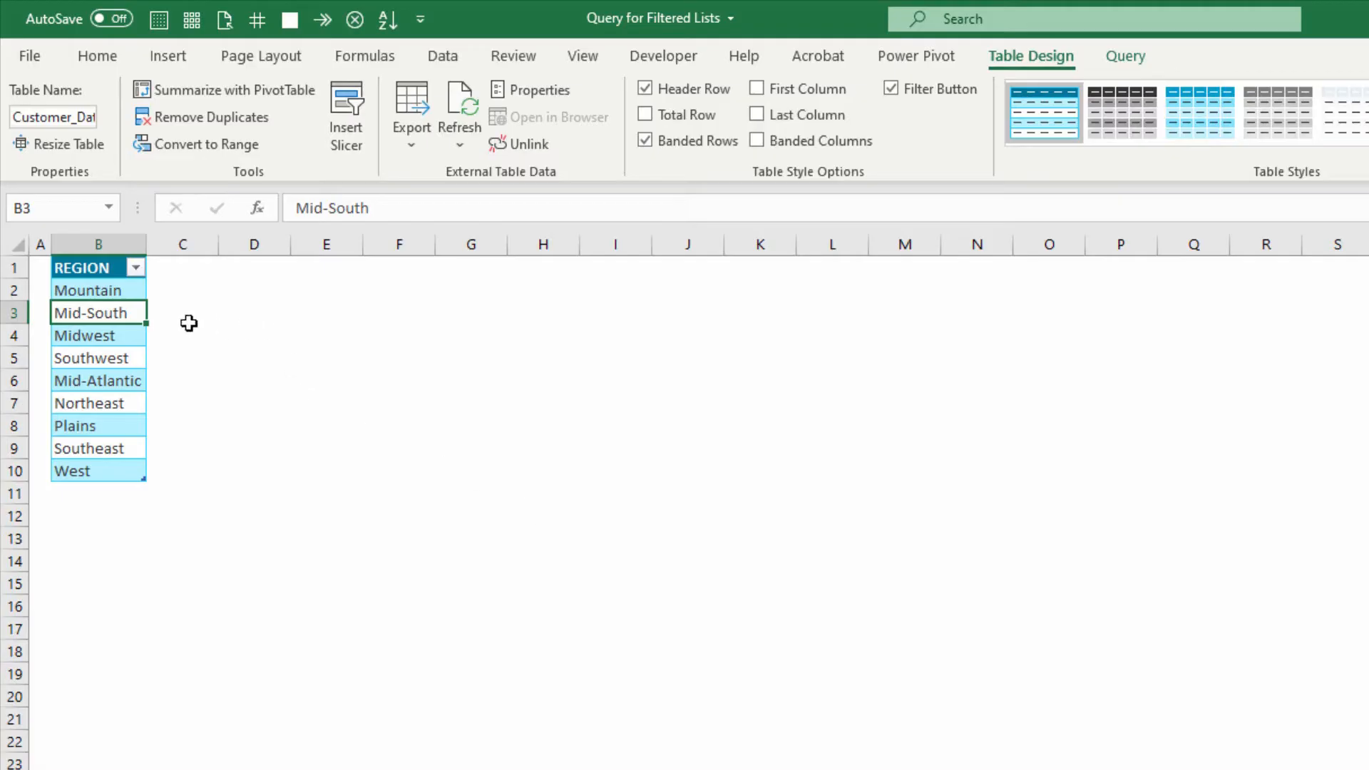
pyautogui.moveTo(111, 287); pyautogui.dragTo(118, 467)
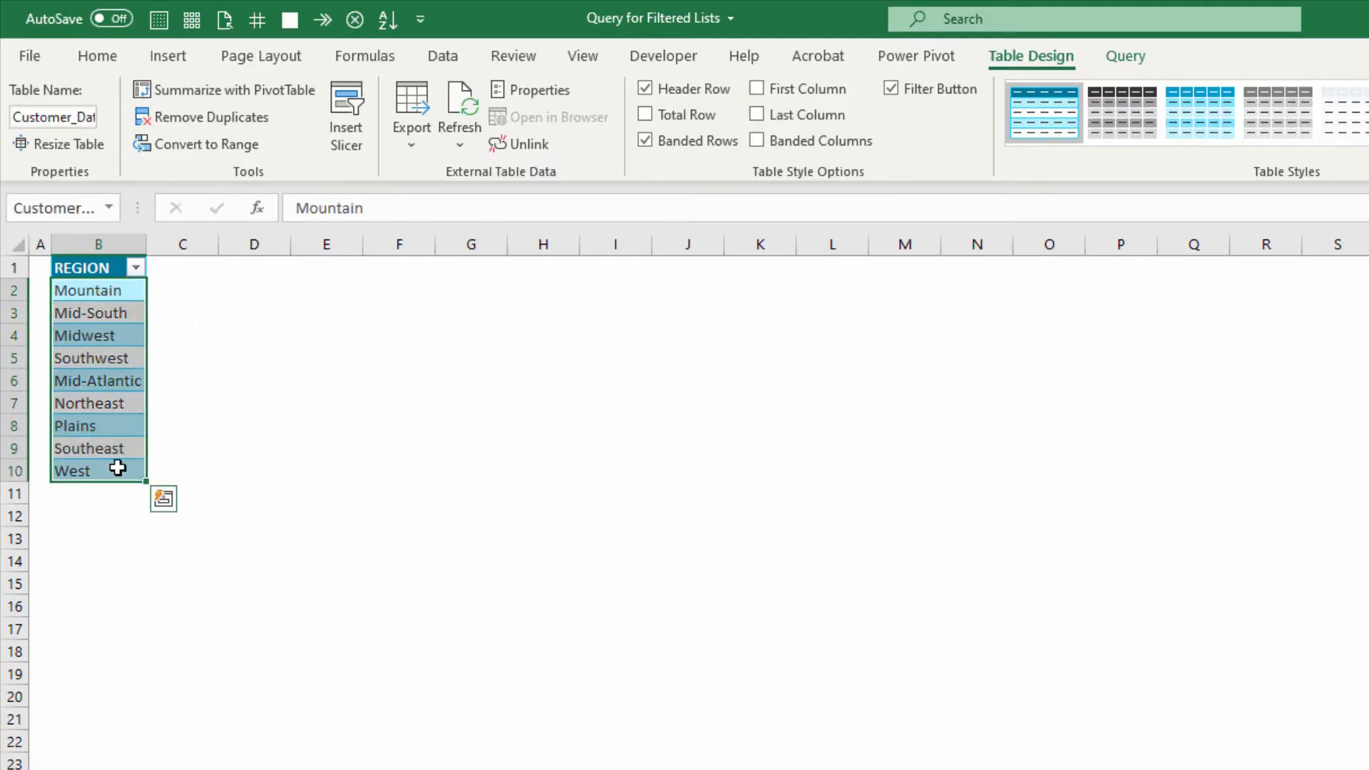
pyautogui.click(366, 57)
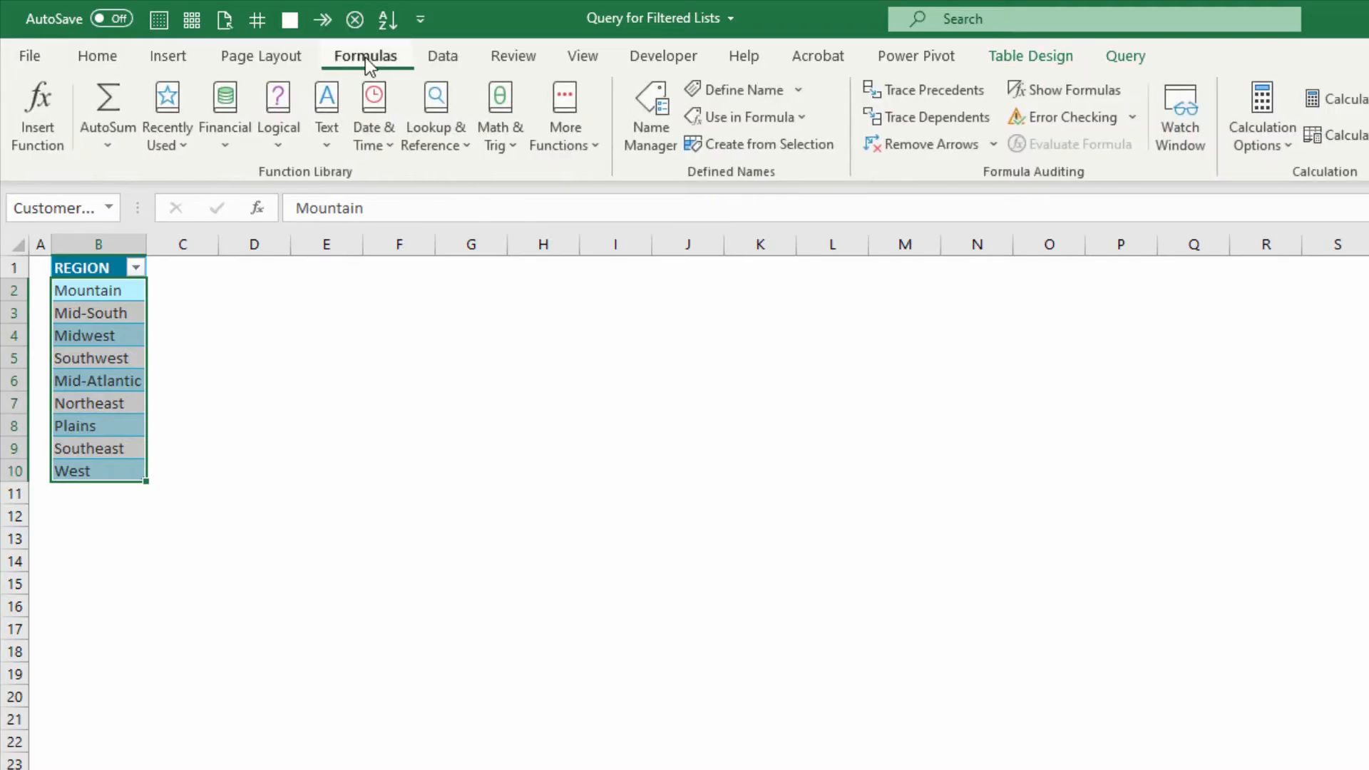
pyautogui.click(744, 93)
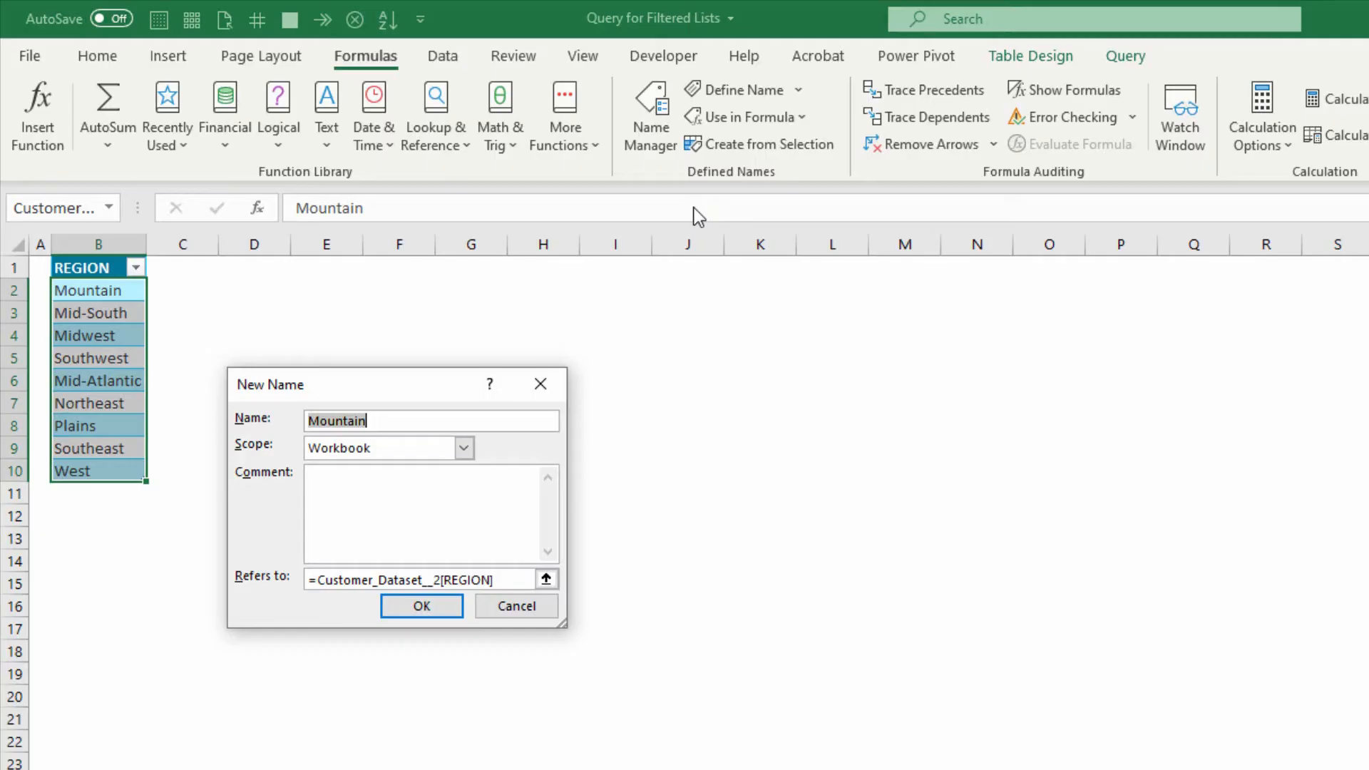
pyautogui.write('AllRegions')
pyautogui.press('Return')
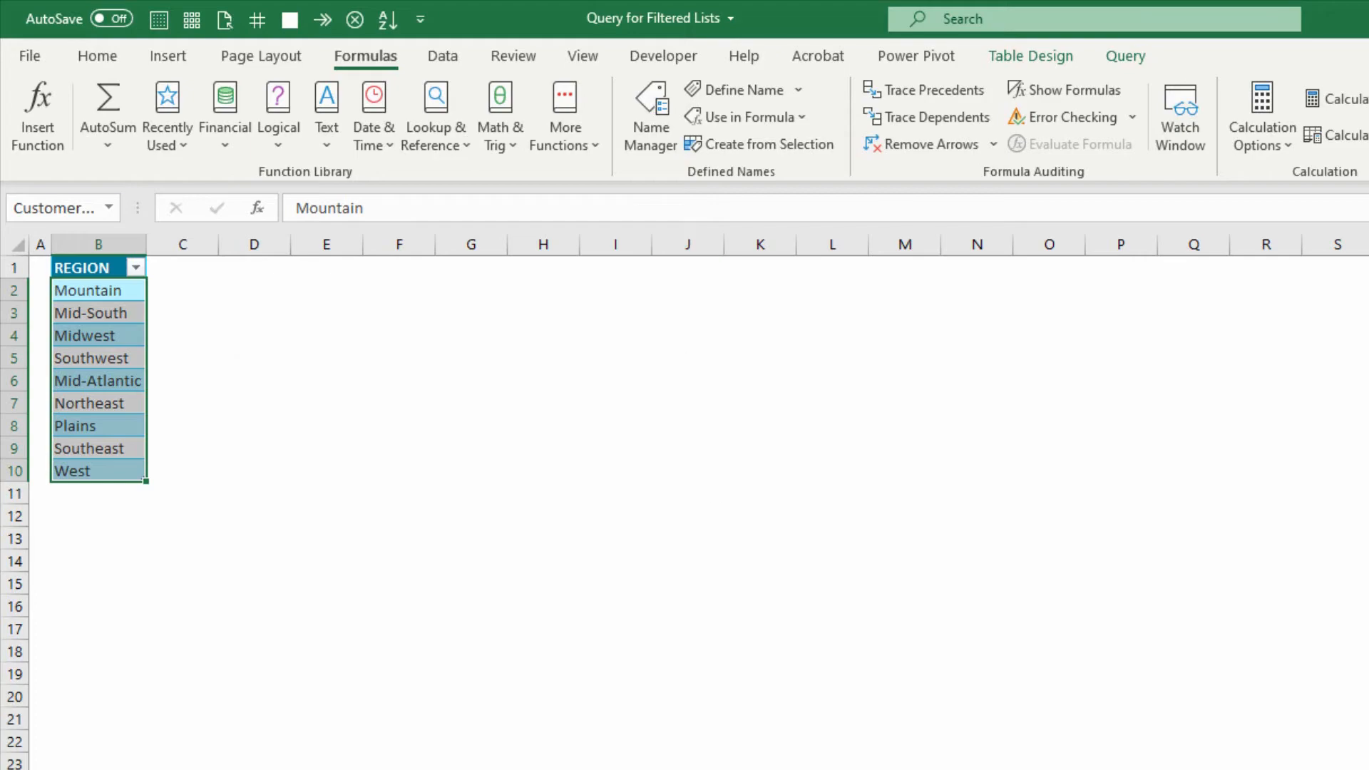
# On the REPORT worksheet, widen column K and enter the label REGION: in cell K1.
pyautogui.click(357, 768)
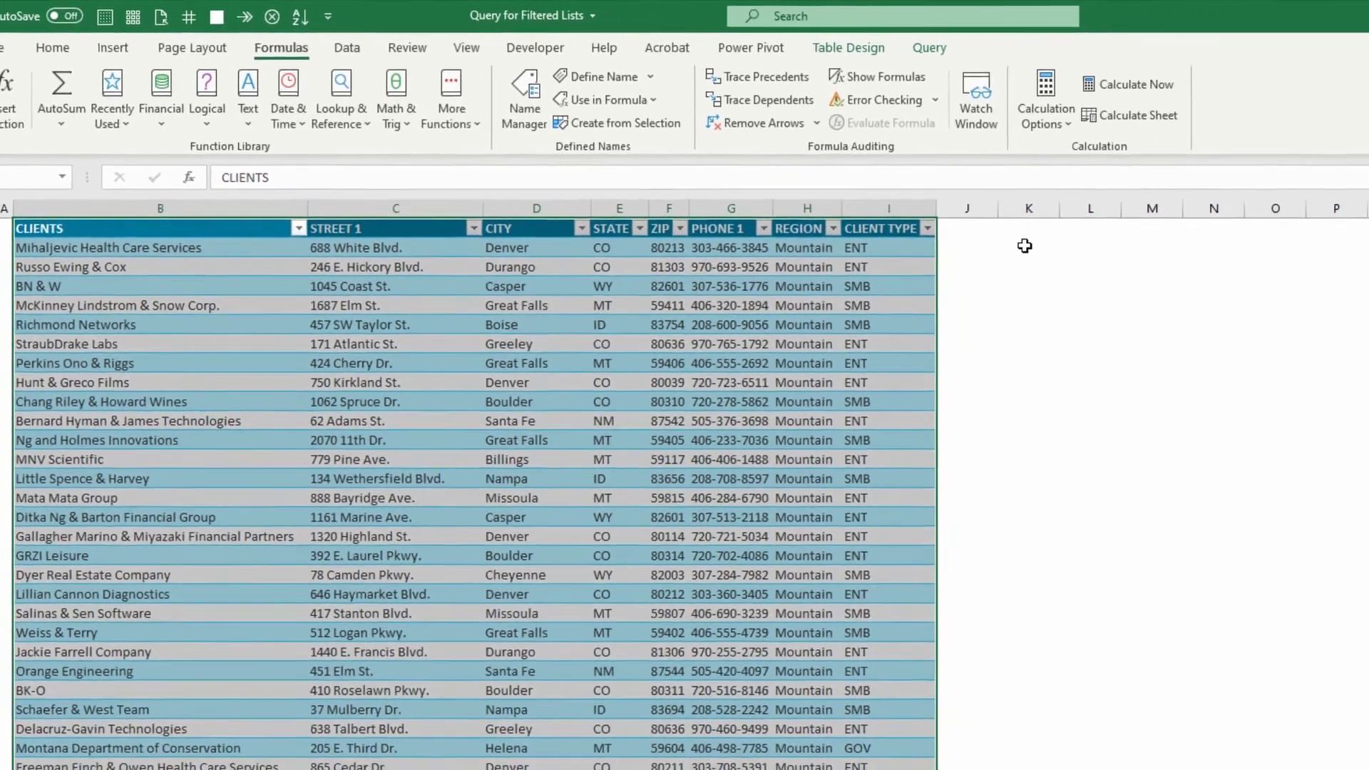
pyautogui.click(1024, 245)
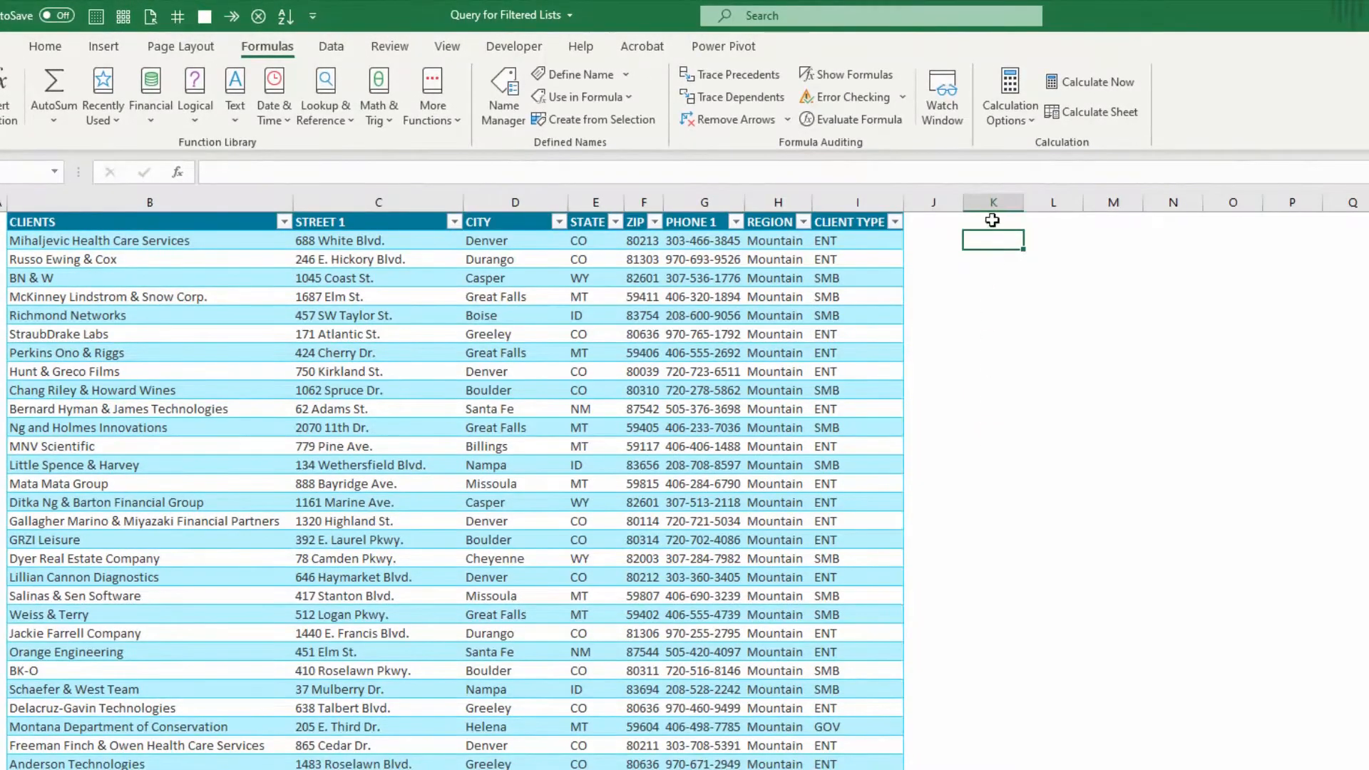
pyautogui.click(1025, 227)
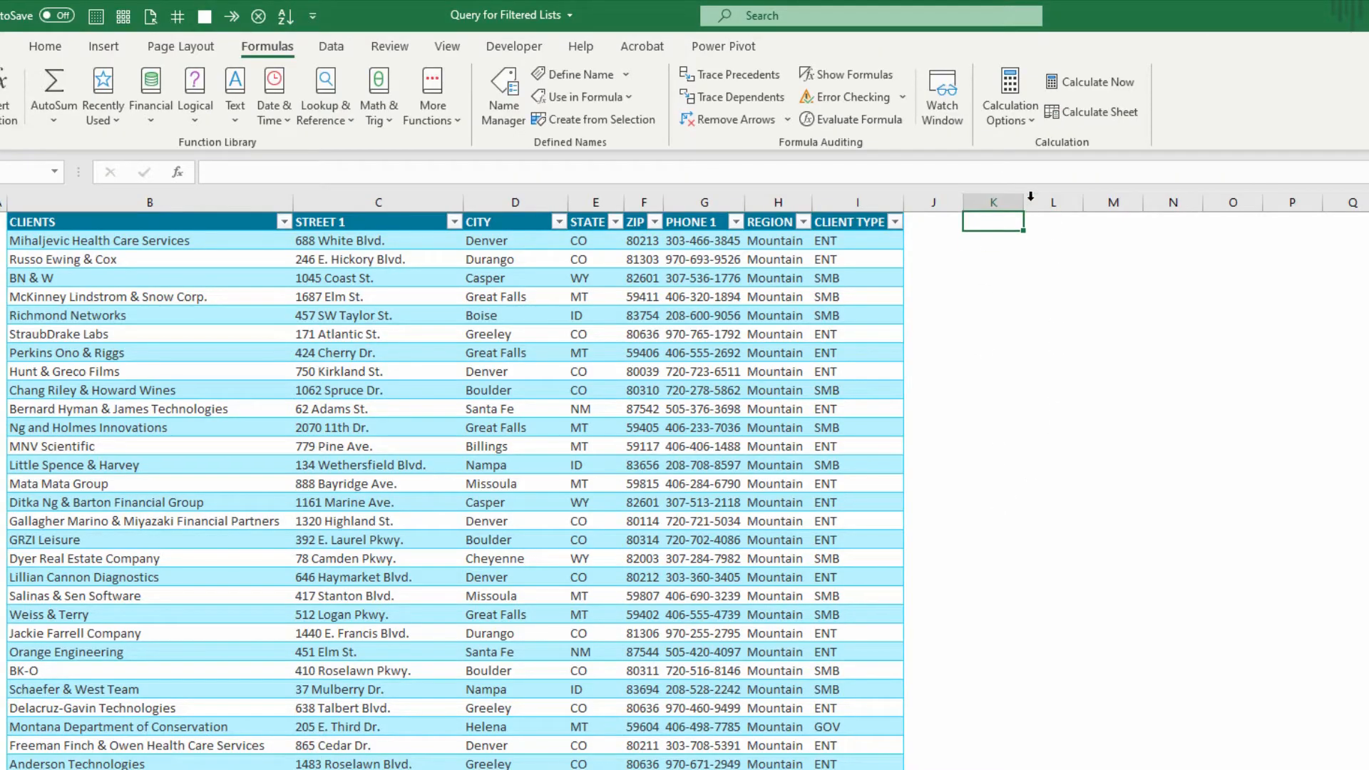
pyautogui.moveTo(1024, 202); pyautogui.dragTo(1123, 199)
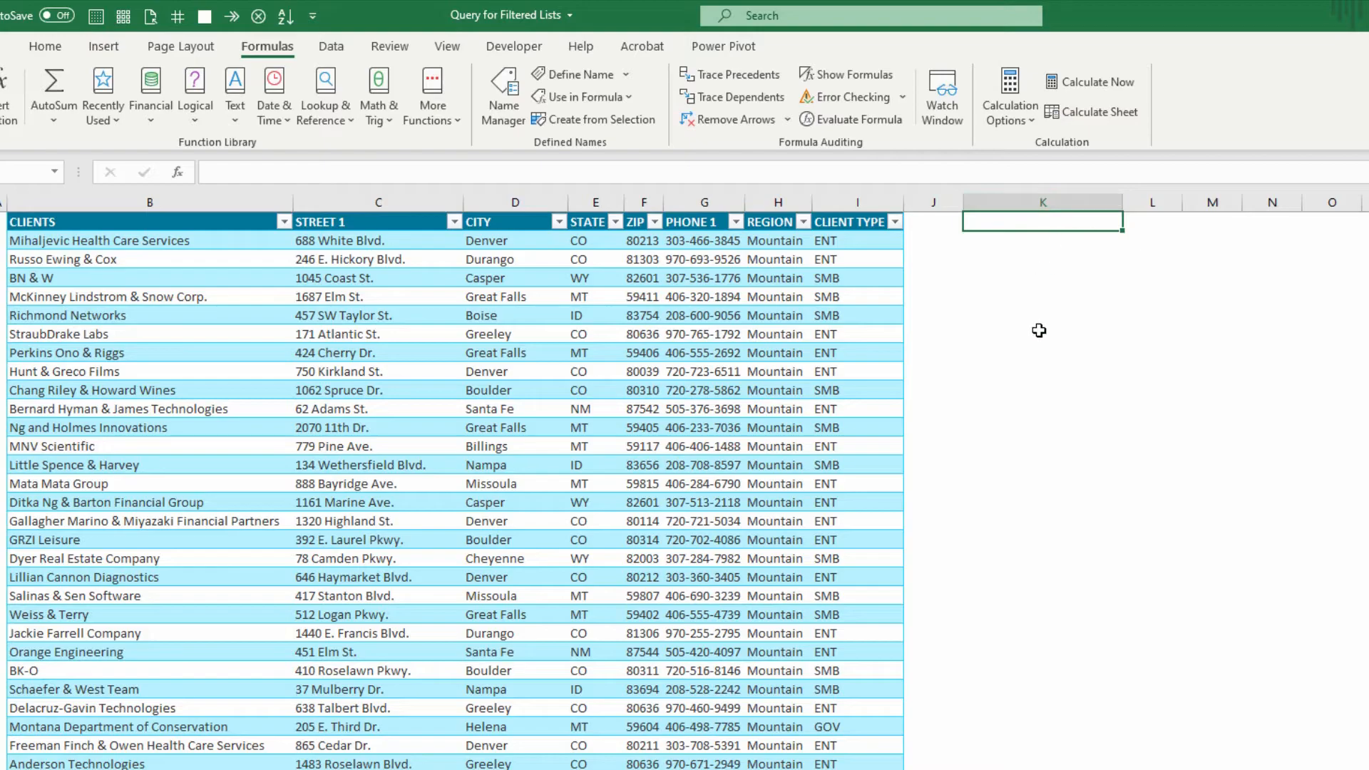
pyautogui.write('REGION:')
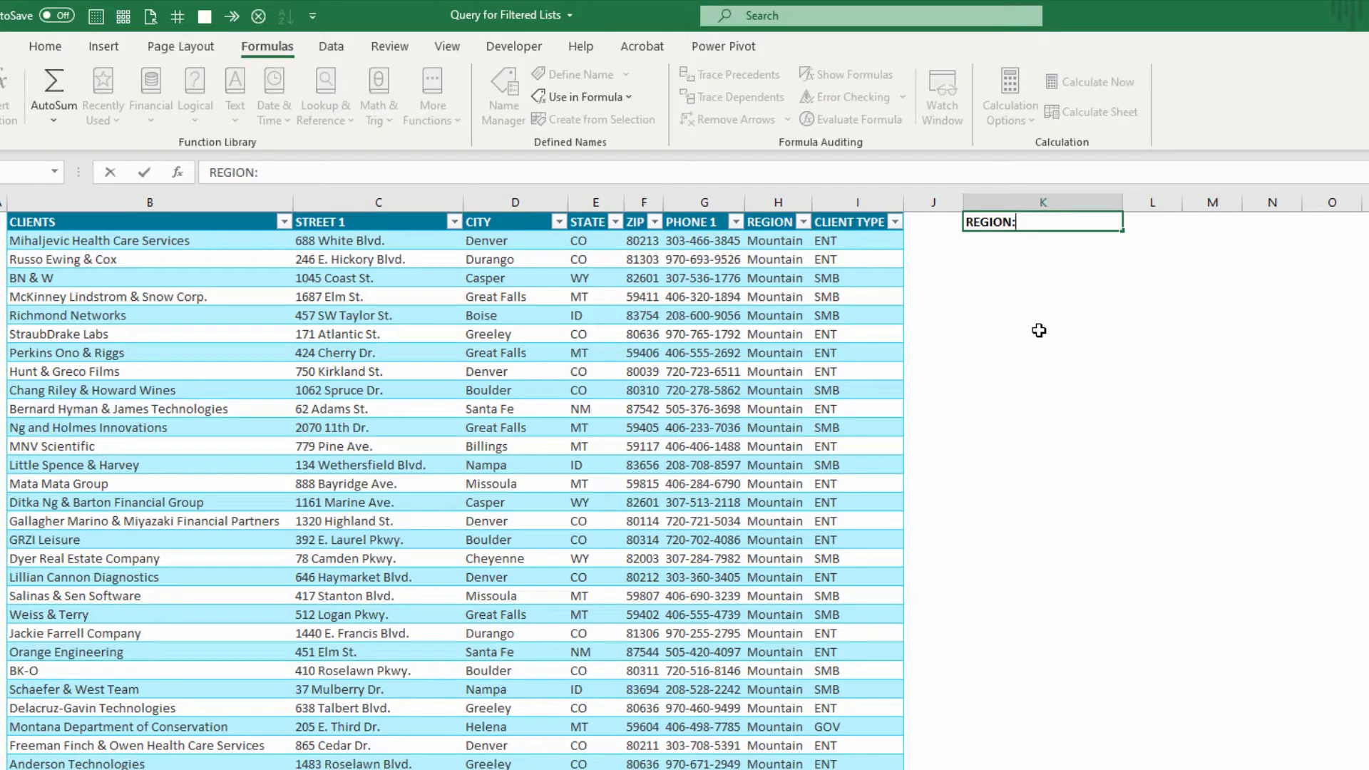
pyautogui.press('Return')
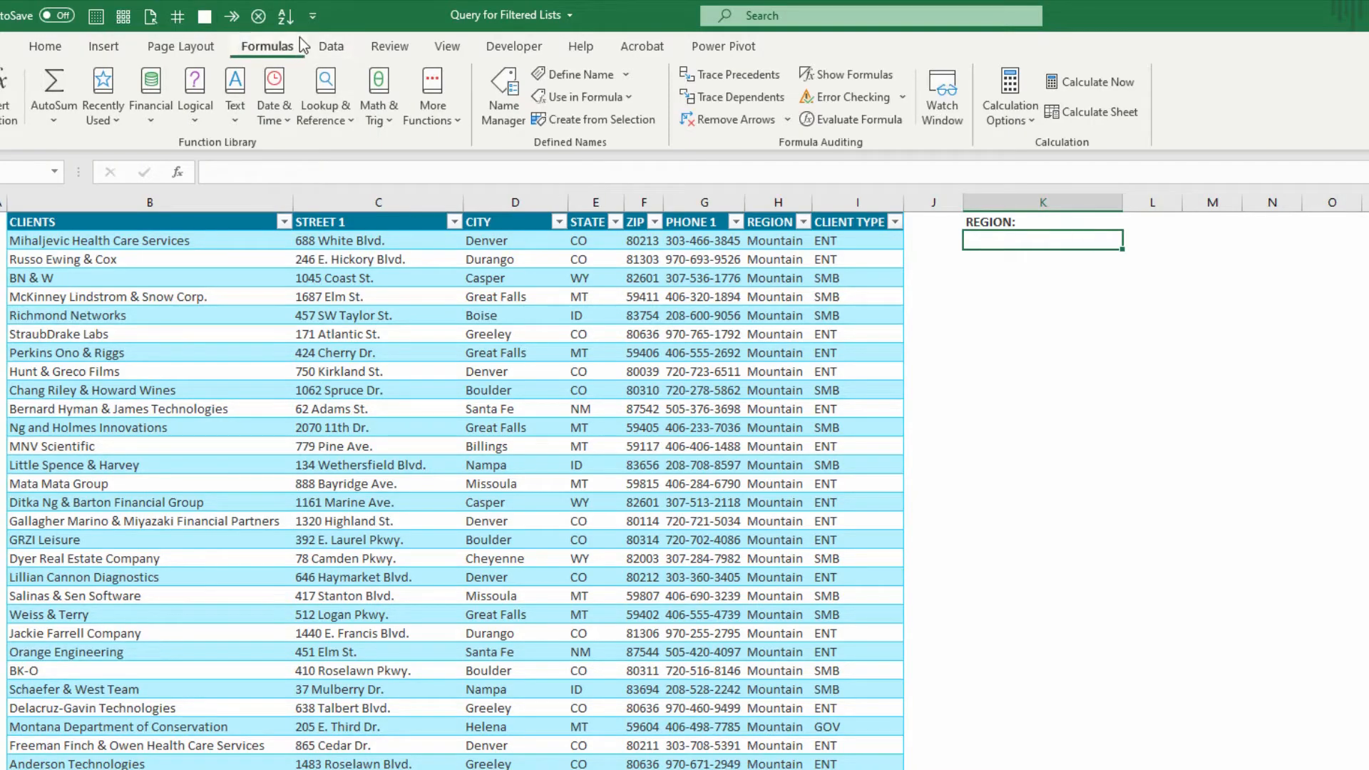
# Apply data validation to cell K2 that allows a list with the source =AllRegions.
pyautogui.click(318, 50)
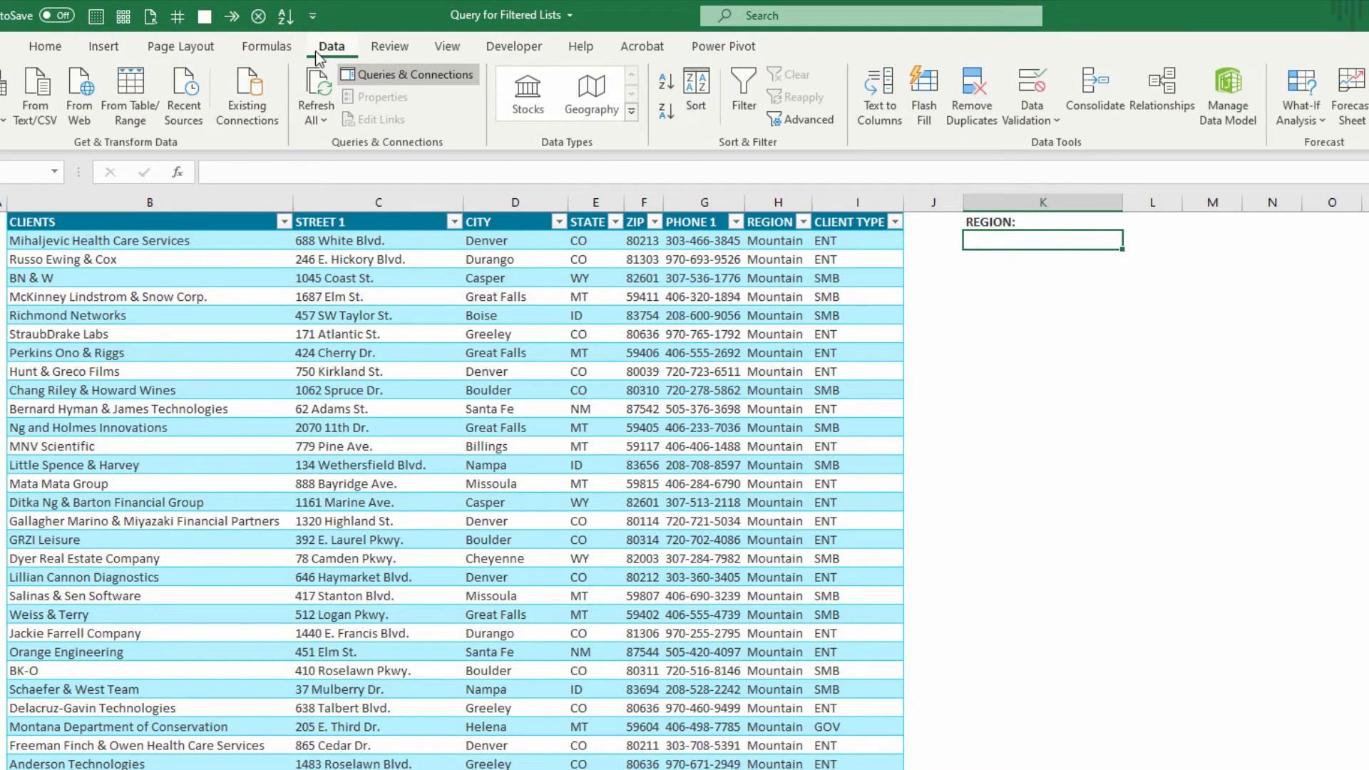
pyautogui.click(1032, 89)
pyautogui.click(269, 371)
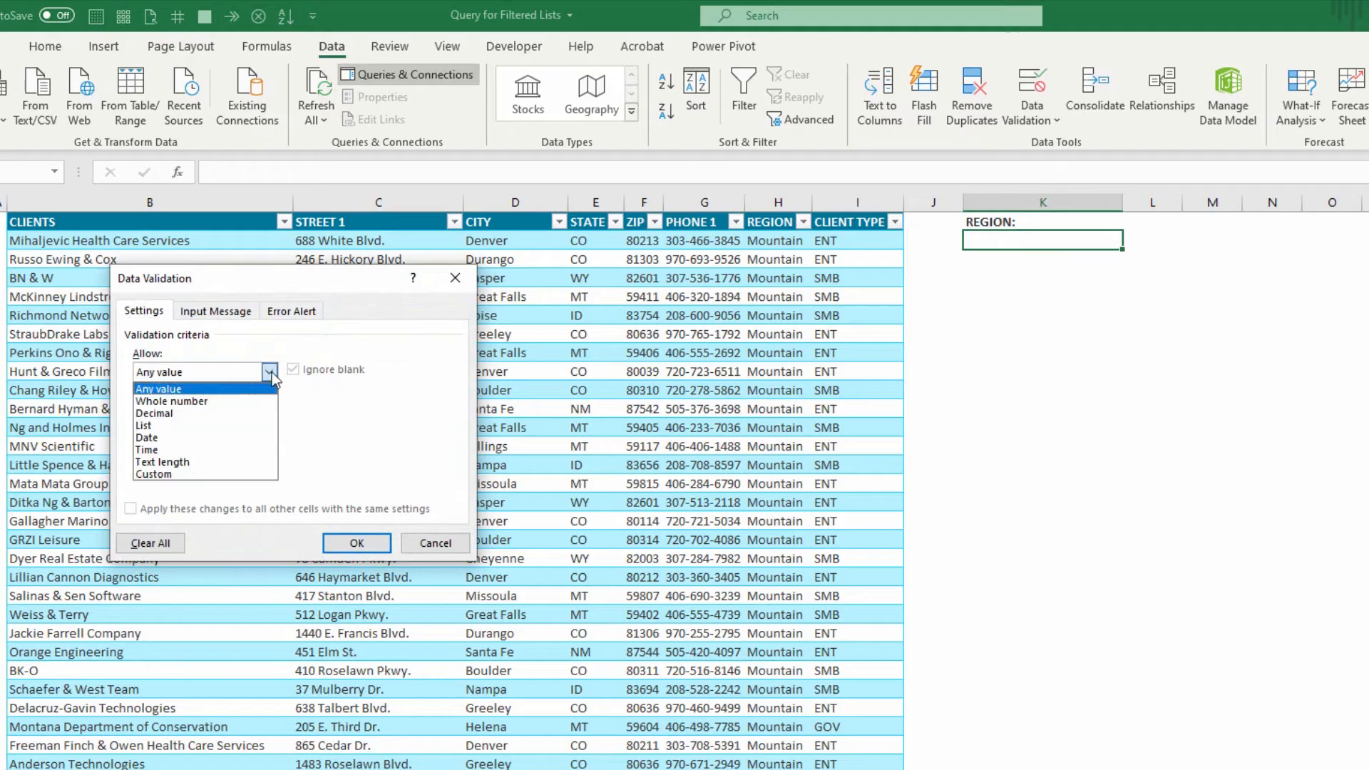
pyautogui.click(202, 426)
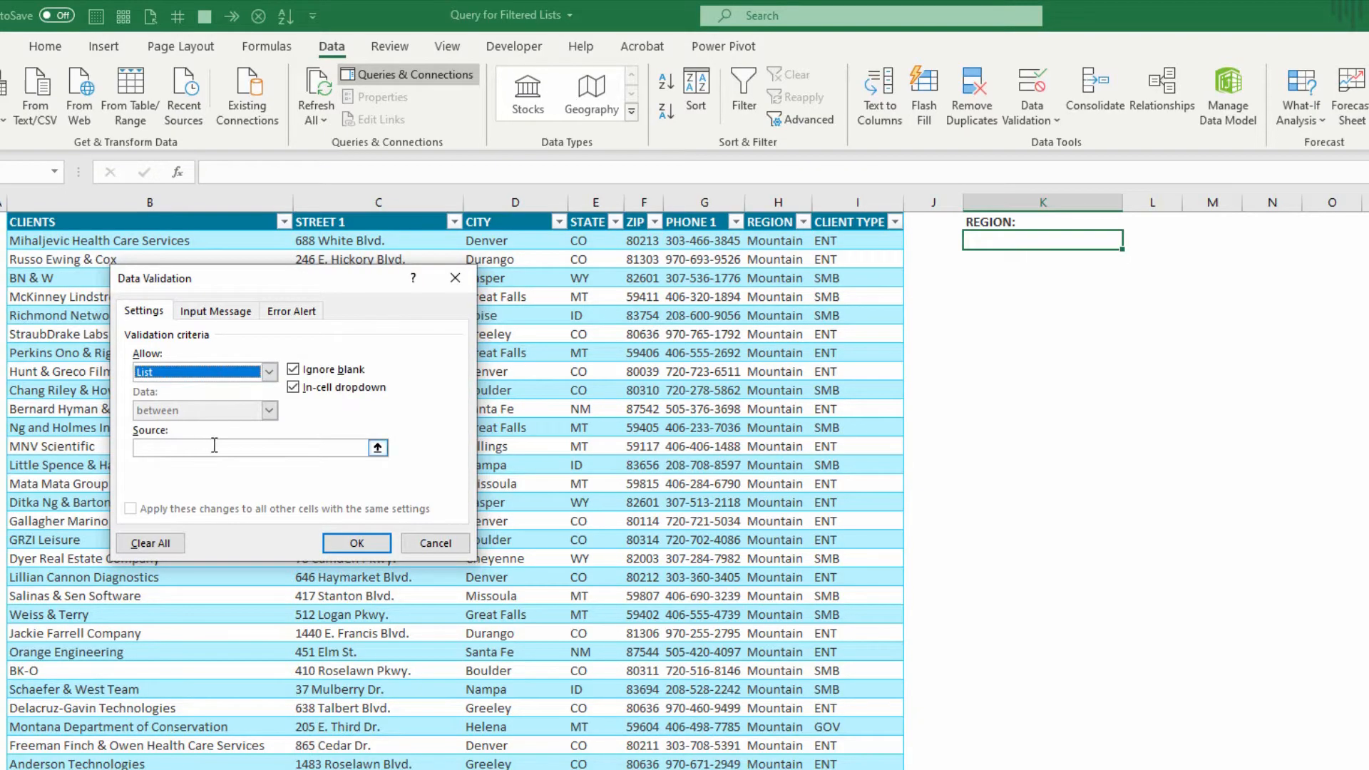
pyautogui.click(214, 445)
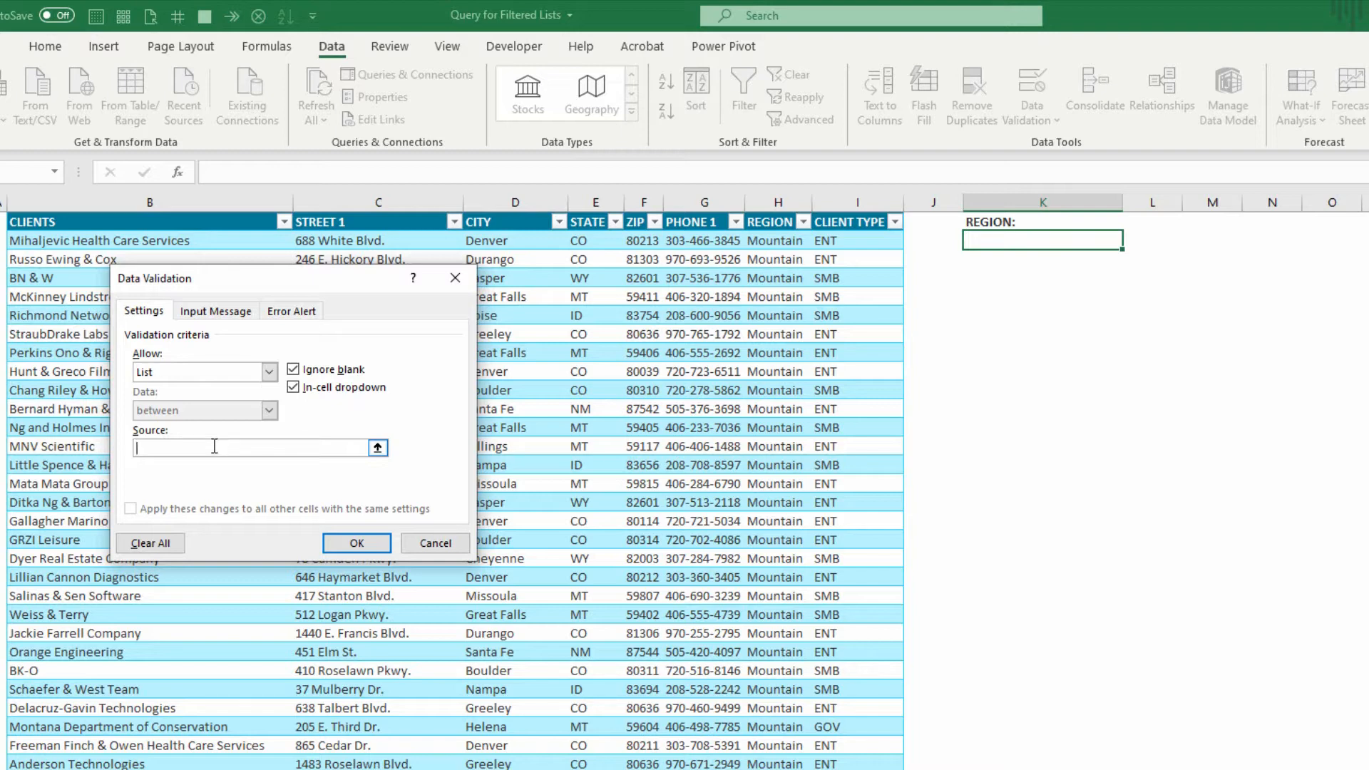
pyautogui.press('F3')
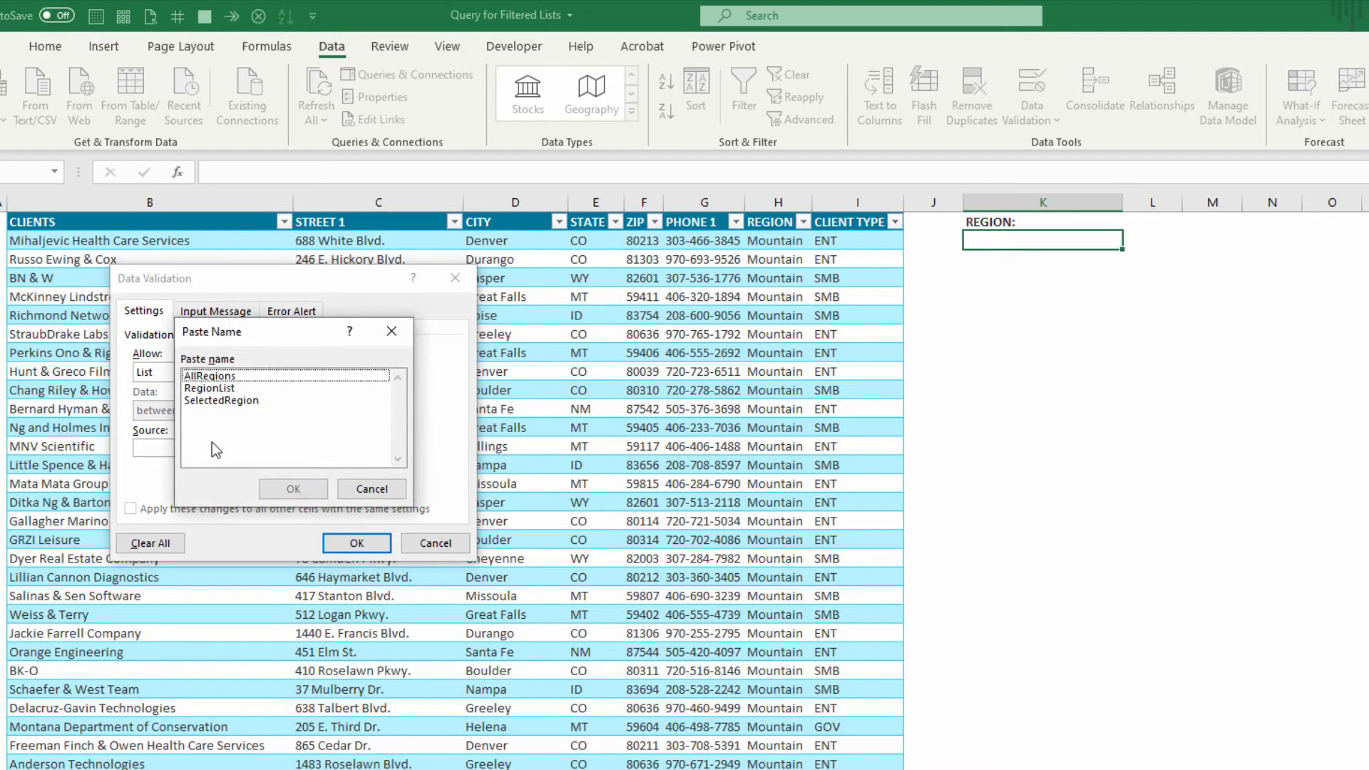
pyautogui.click(217, 379)
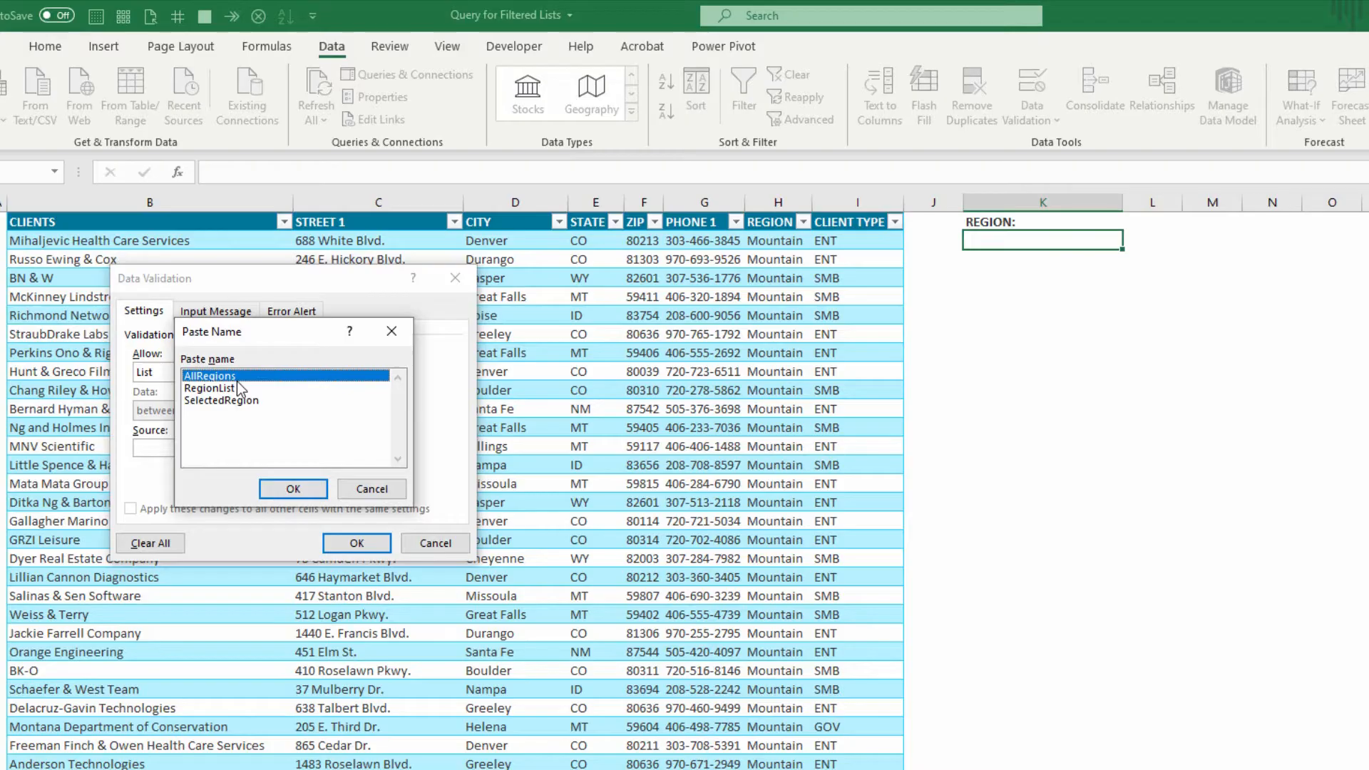
pyautogui.click(293, 488)
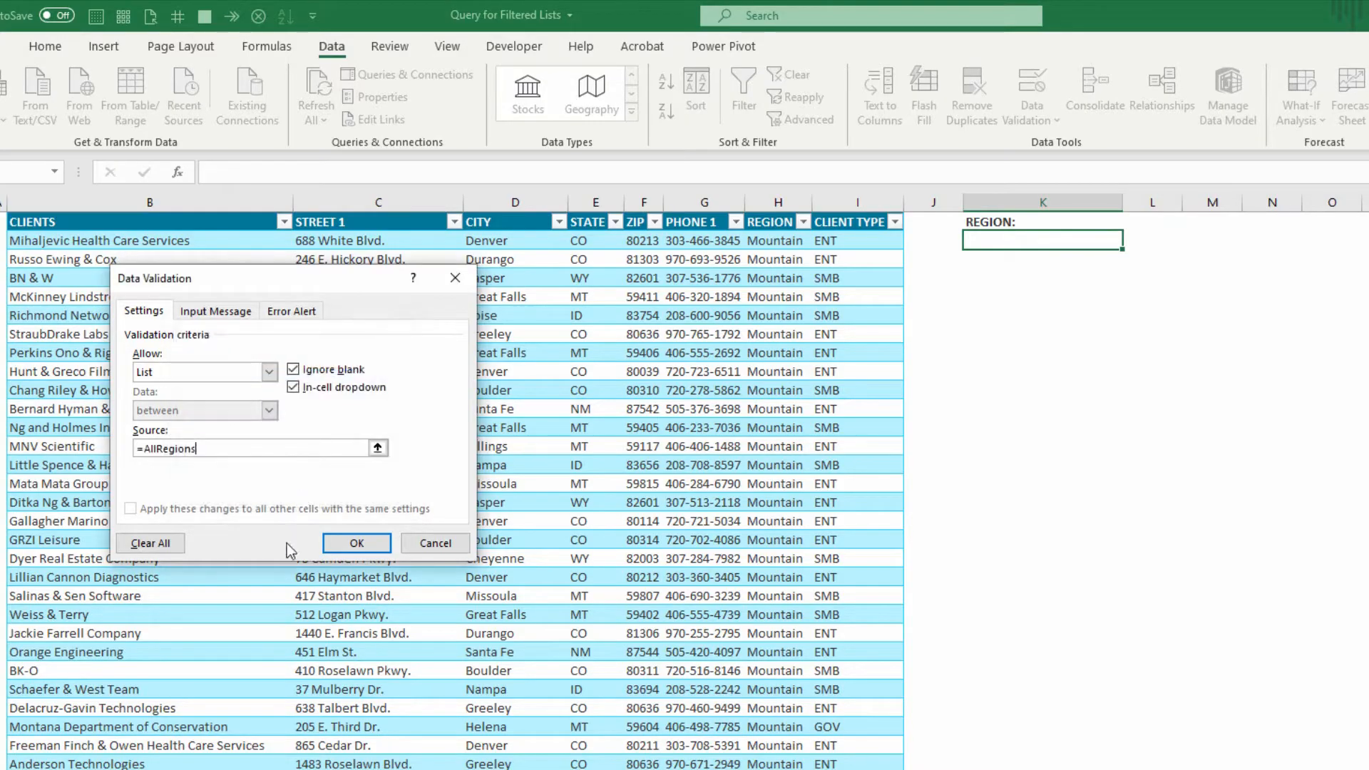
pyautogui.click(375, 544)
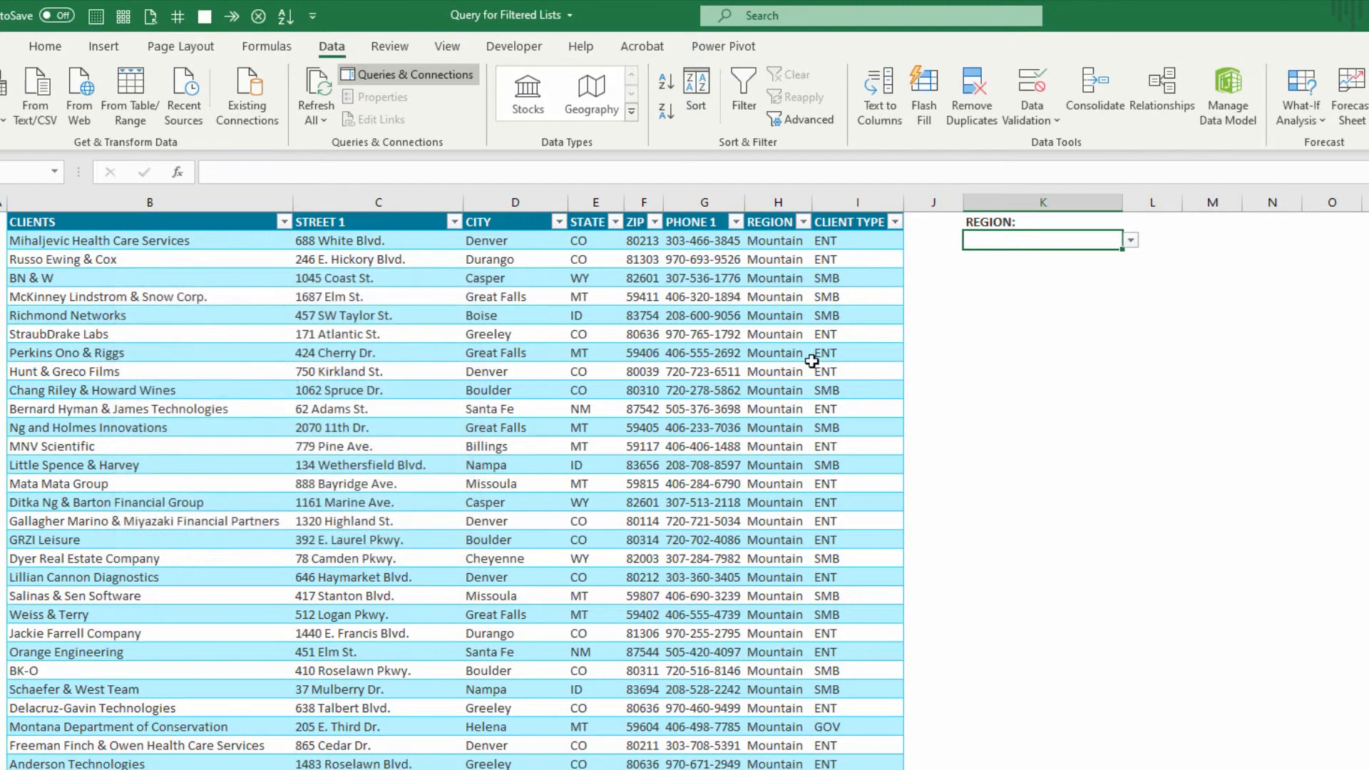
# Choose Midwest from the list in cell K2 and define the workbook name FilterRegion for that cell.
pyautogui.click(1131, 242)
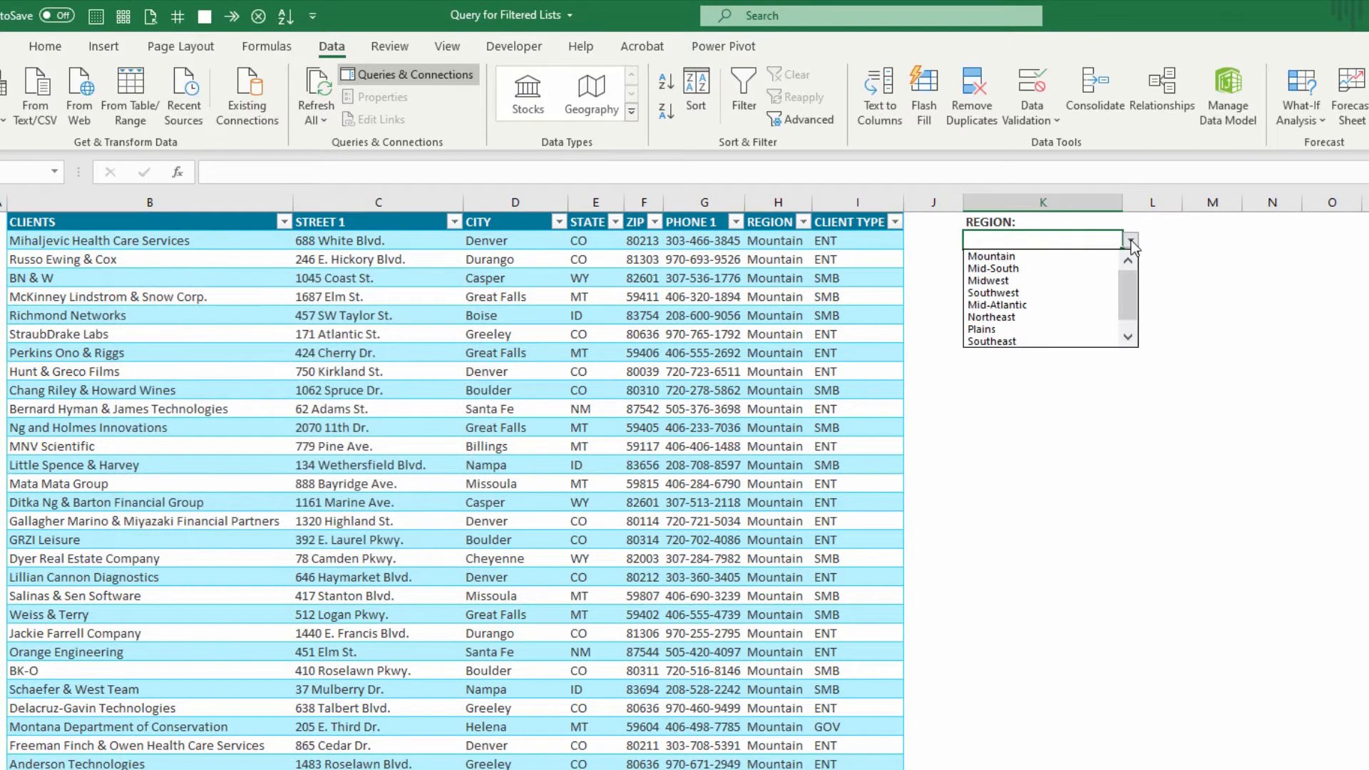
pyautogui.click(1069, 280)
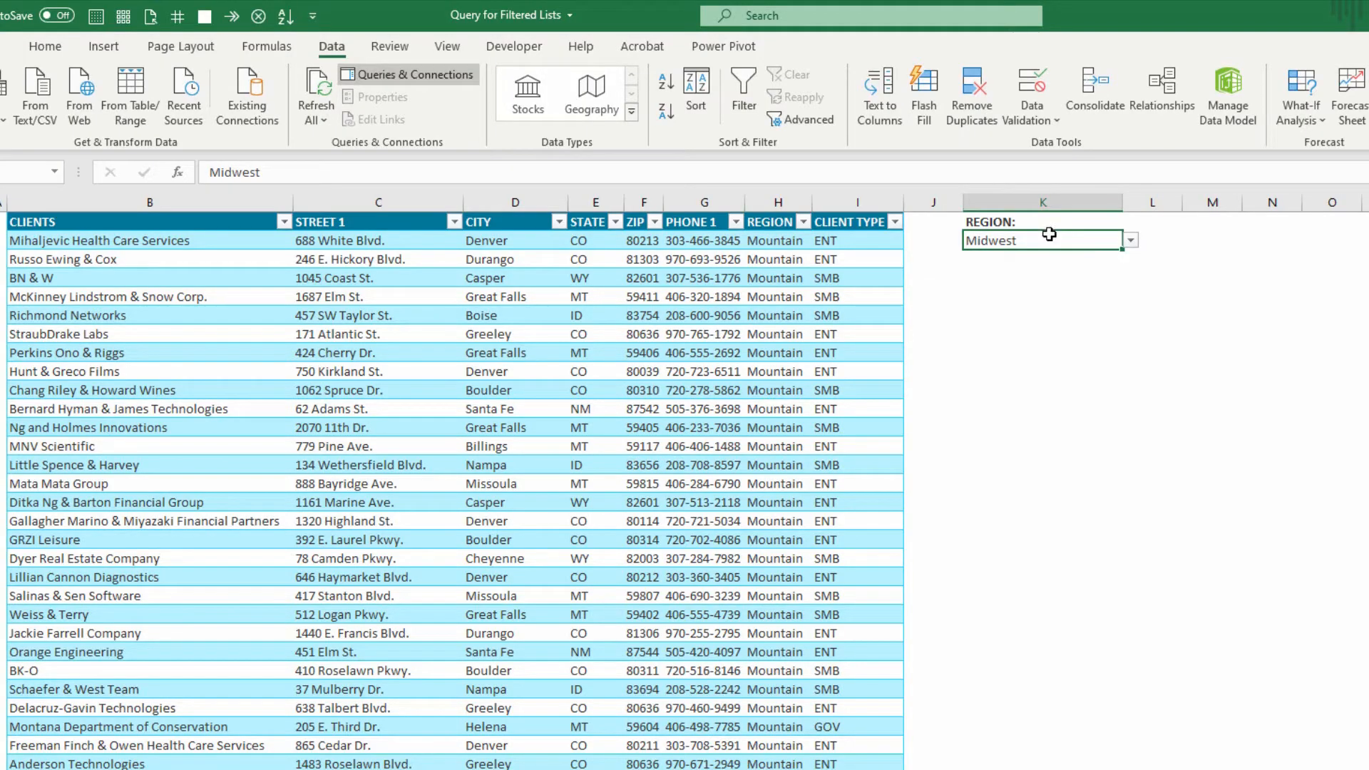
pyautogui.click(270, 49)
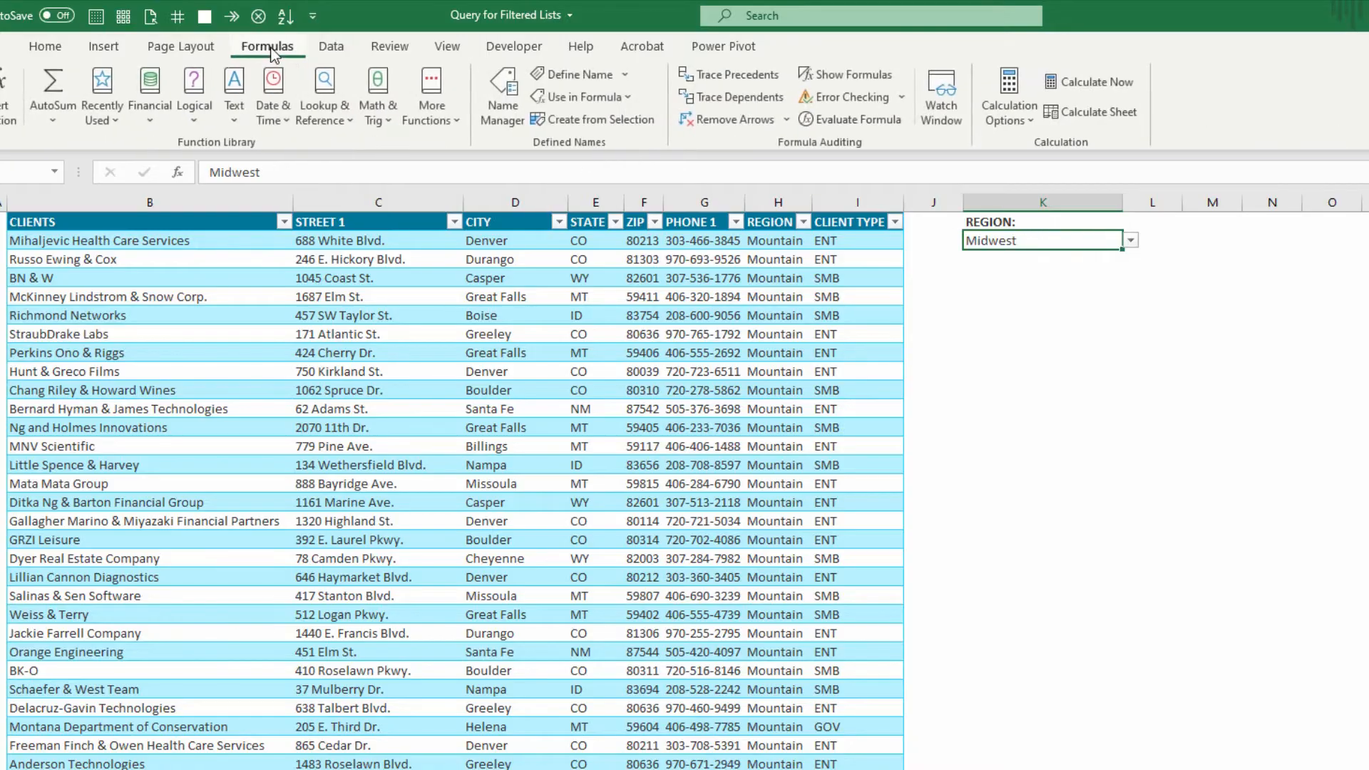
pyautogui.click(573, 75)
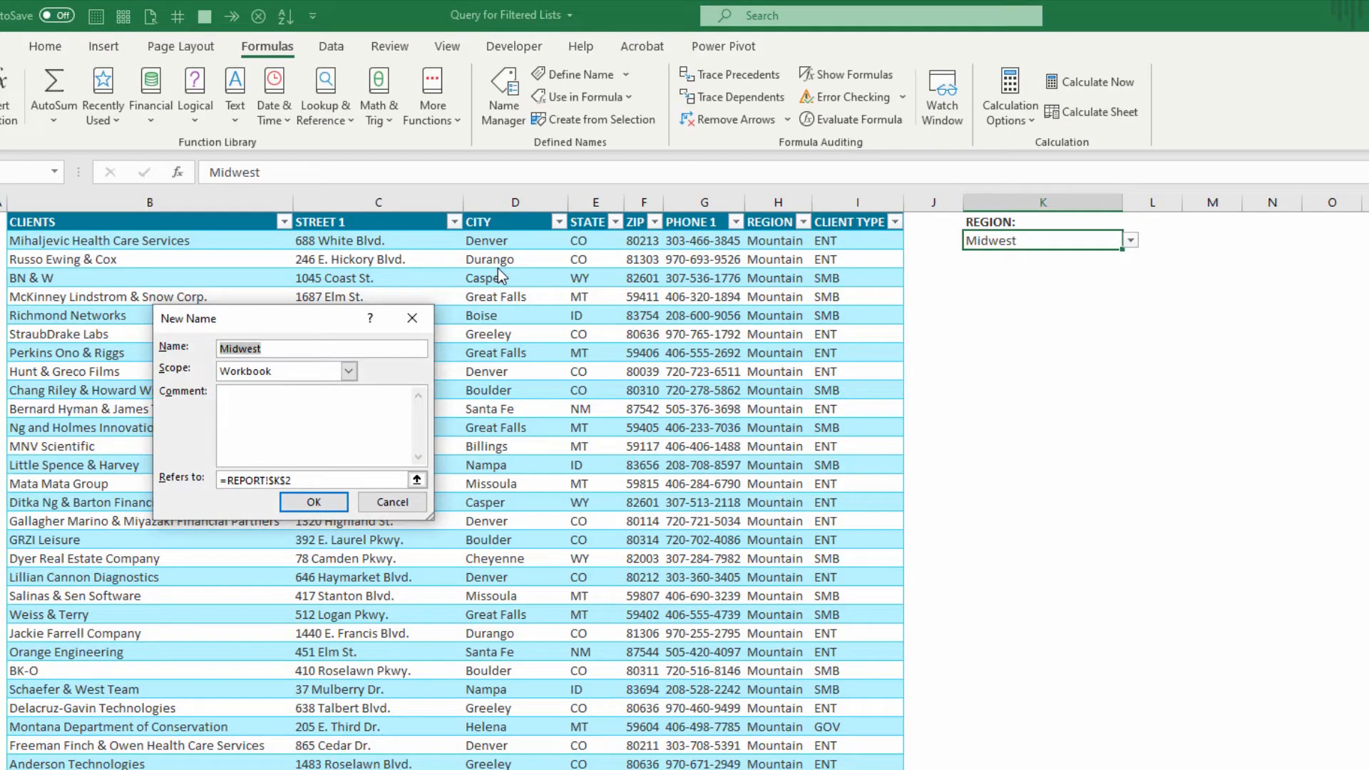
pyautogui.write('FilterRegion')
pyautogui.press('Return')
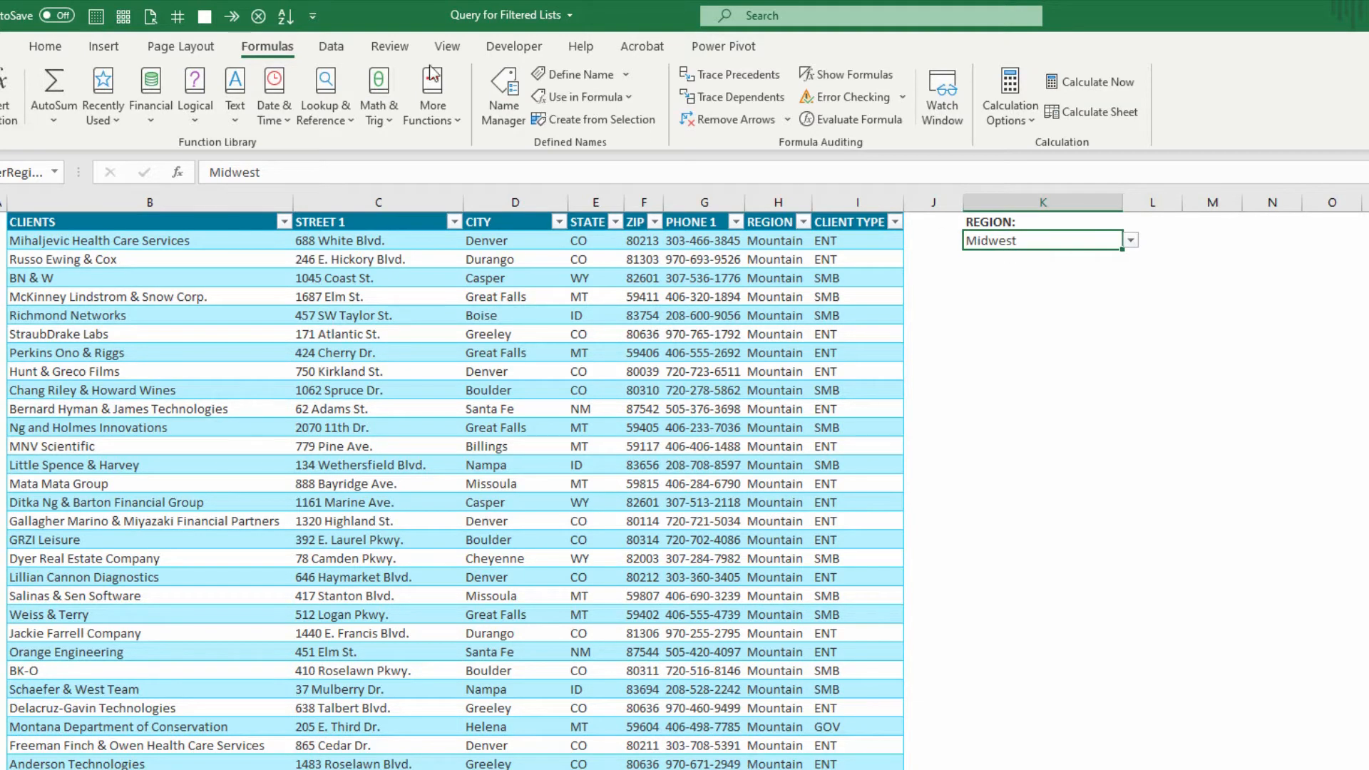
# Create a query from the FilterRegion named cell and delete its Changed Type and Promoted Headers steps.
pyautogui.click(338, 44)
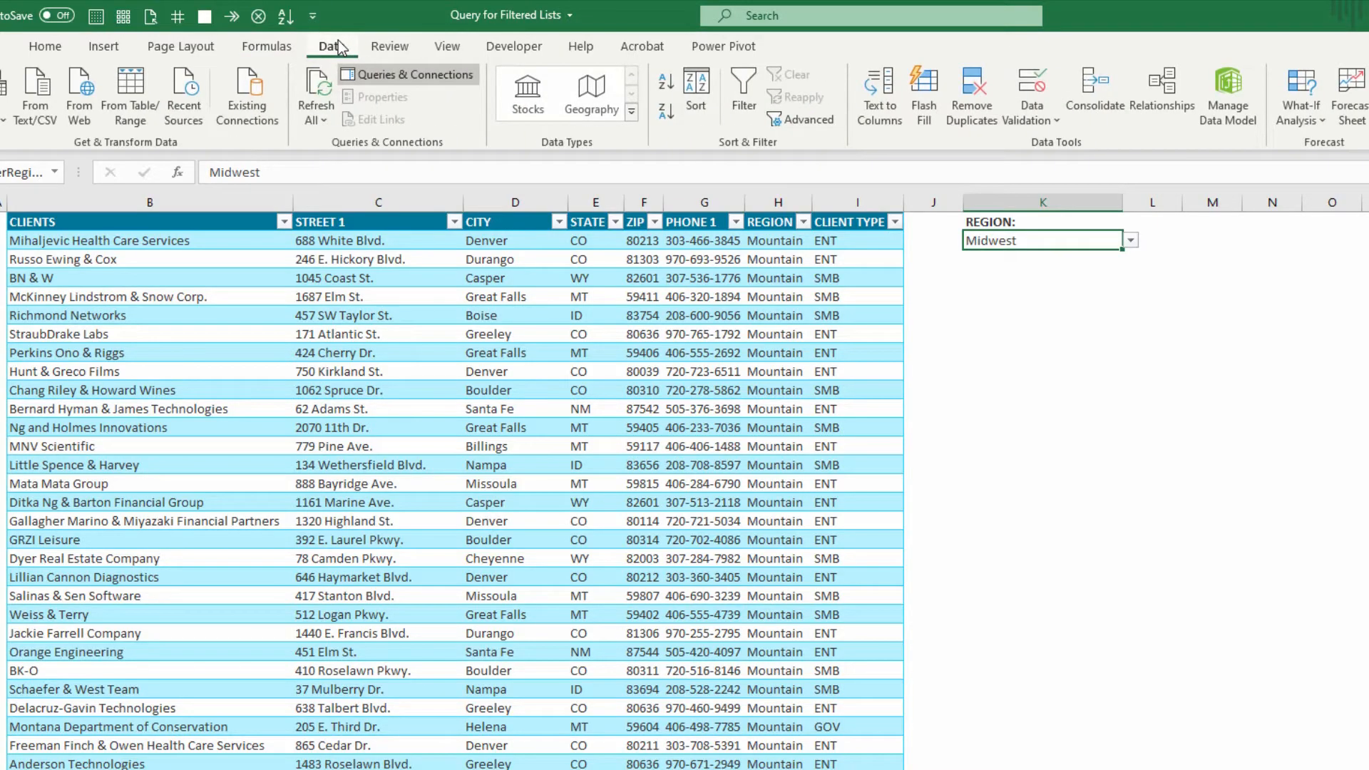
pyautogui.click(142, 101)
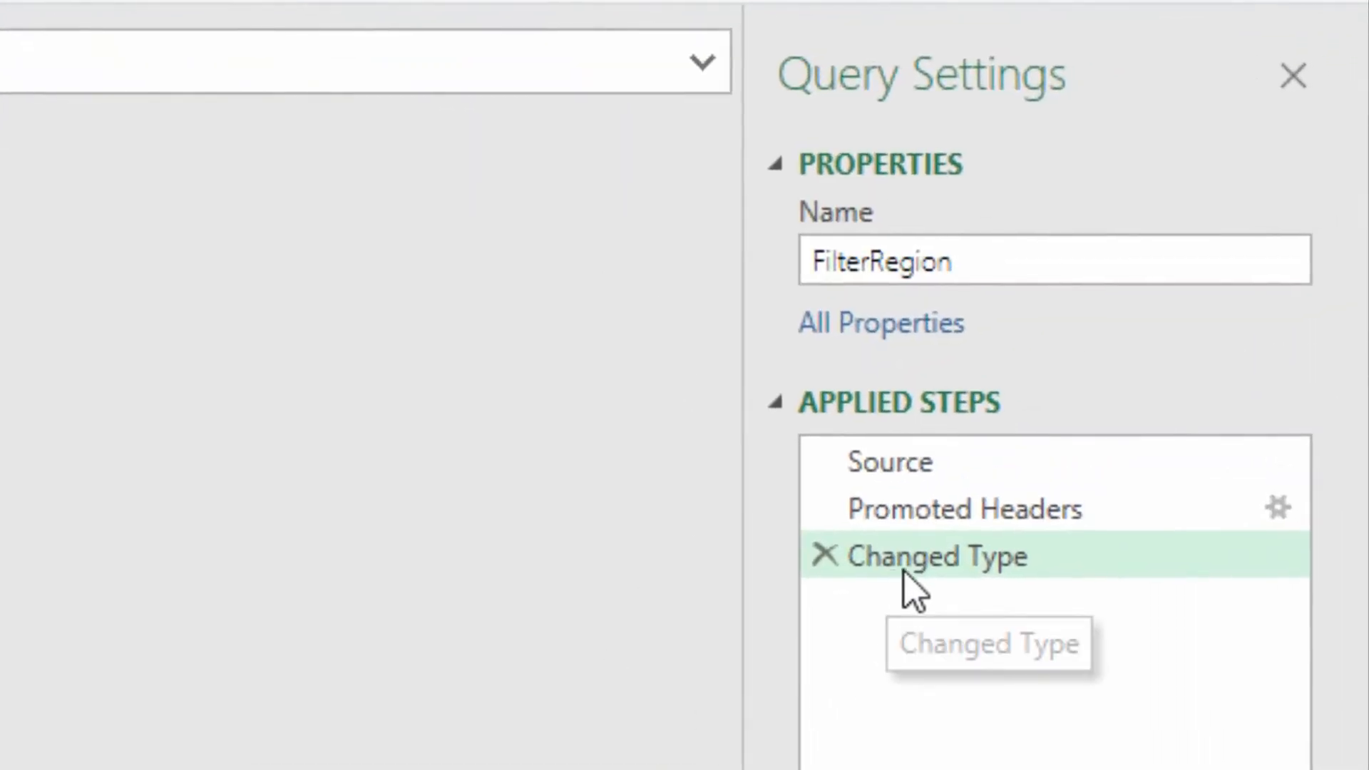
pyautogui.click(841, 567)
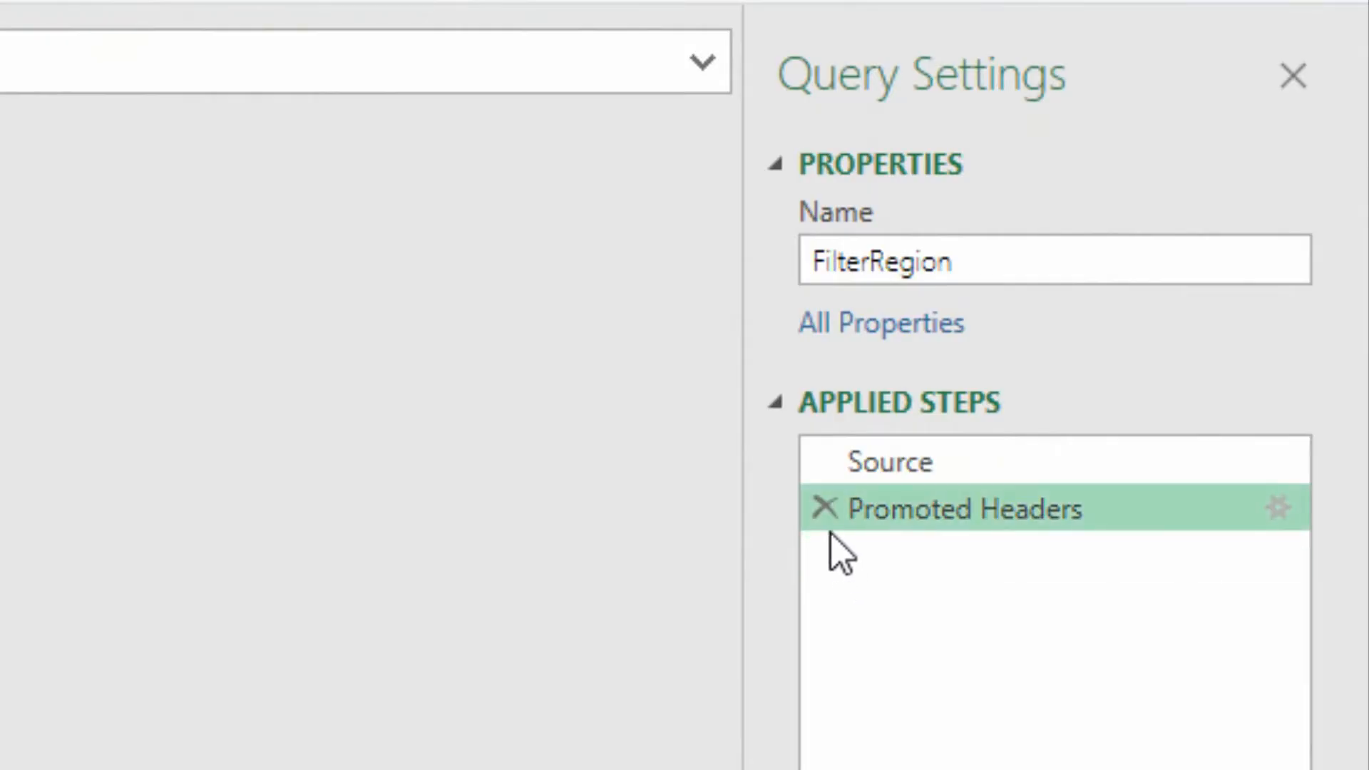
pyautogui.click(825, 508)
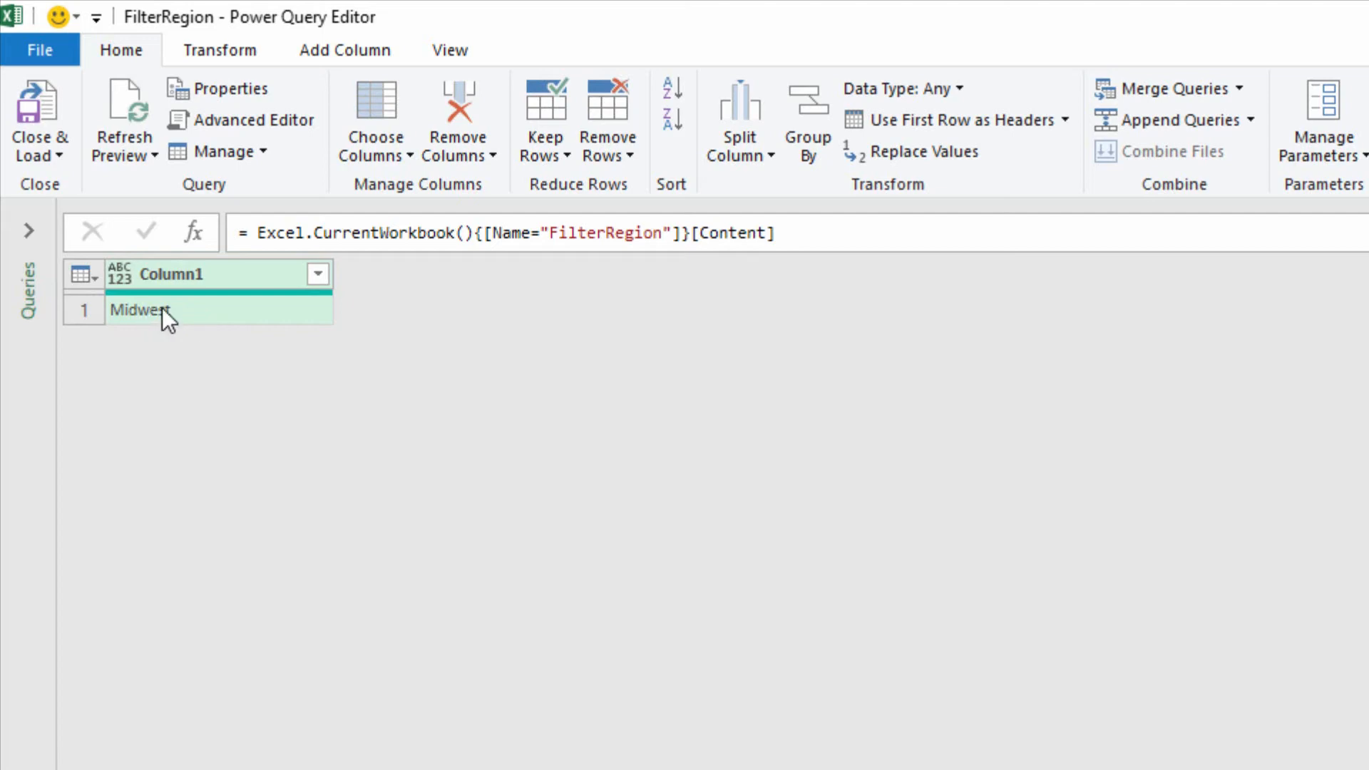
# Change the data type of Column1 in the FilterRegion query to Text.
pyautogui.click(18, 229)
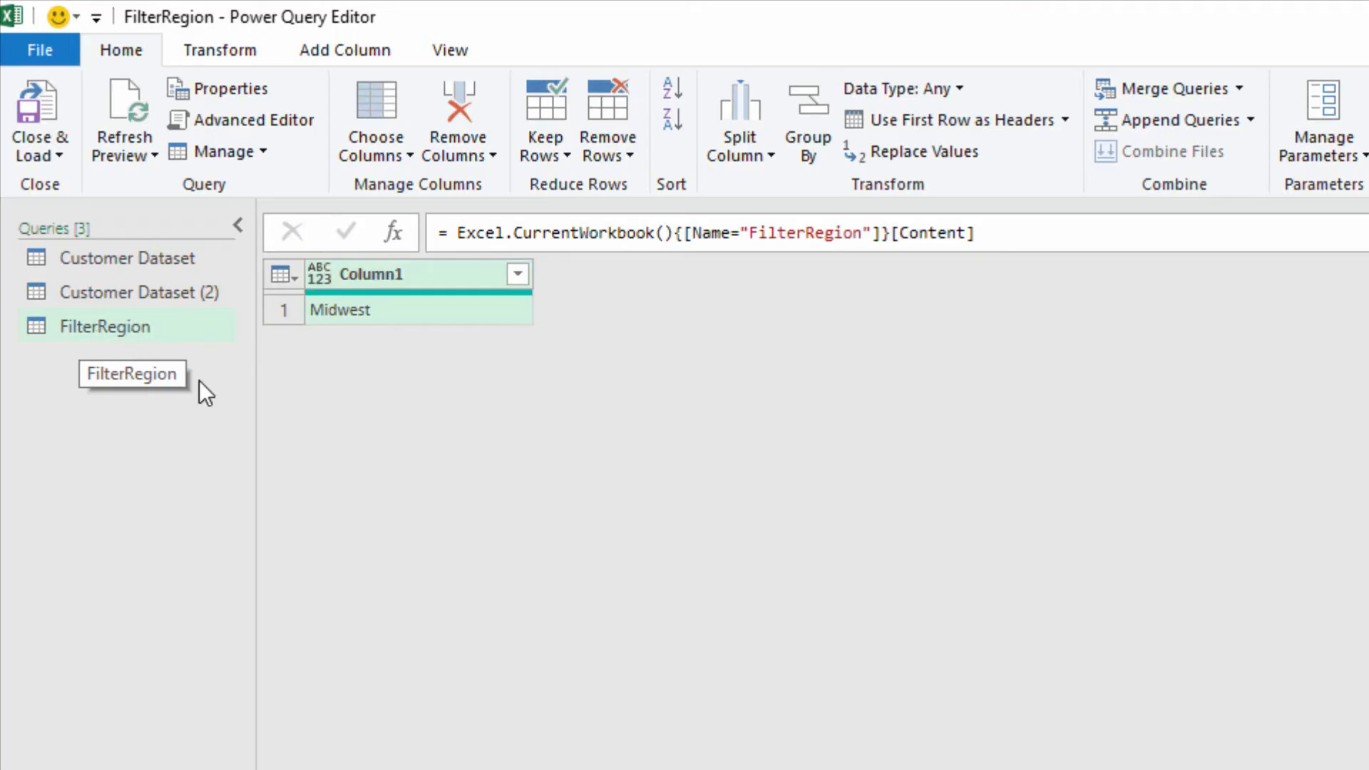
pyautogui.click(330, 280)
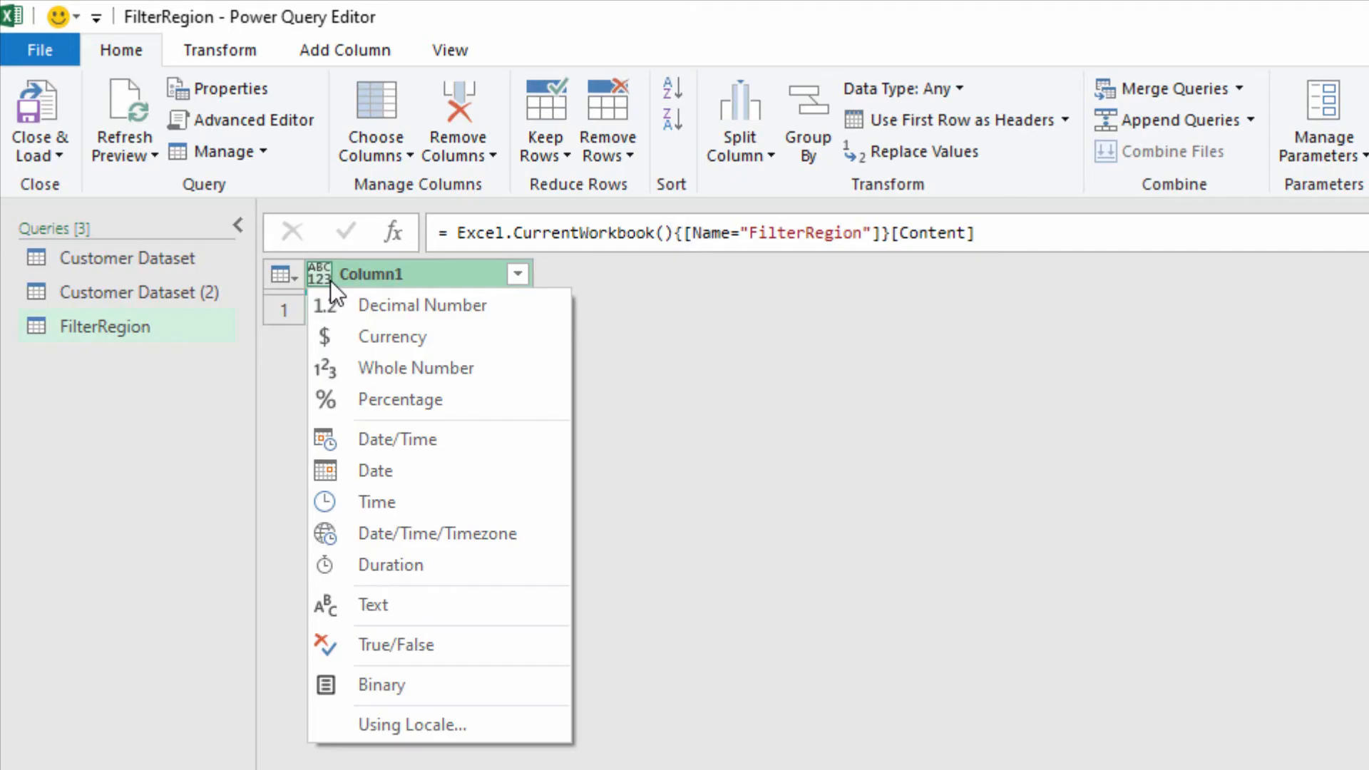
pyautogui.click(447, 610)
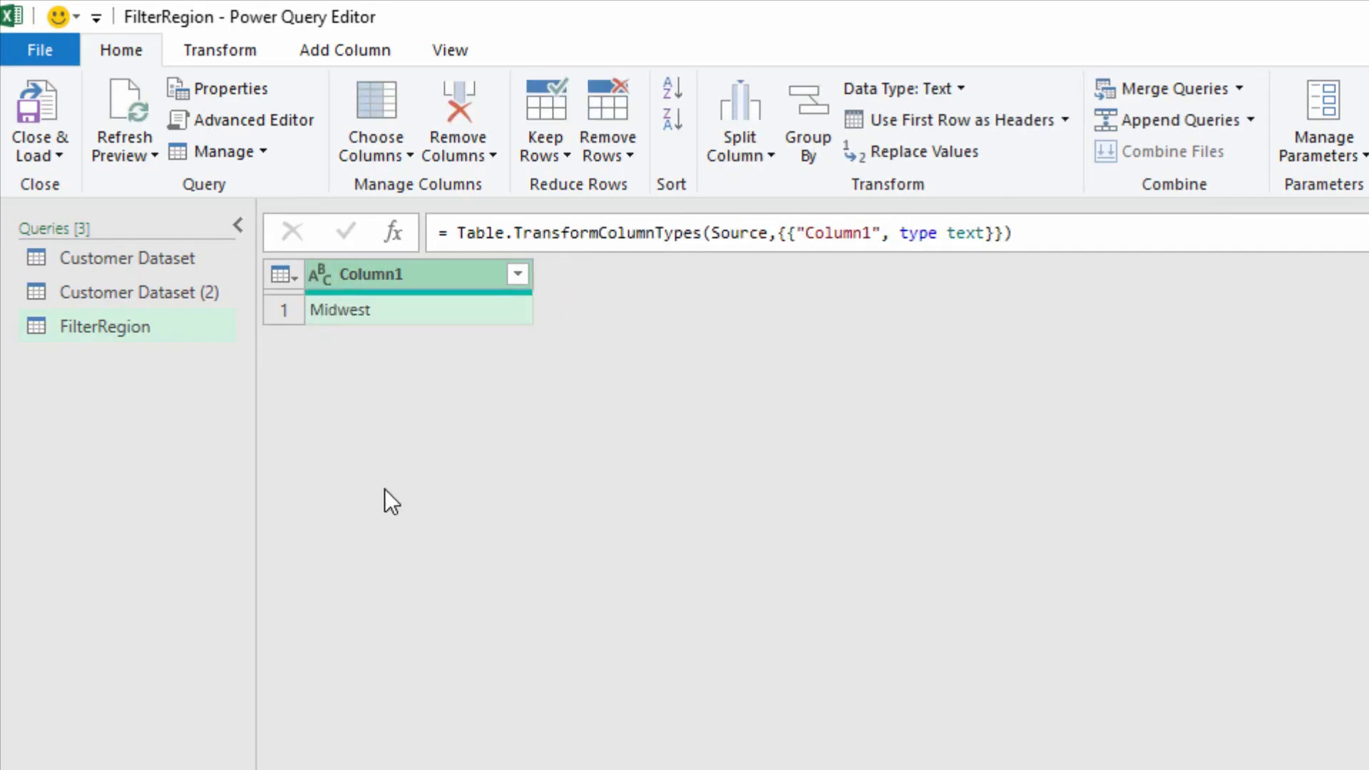
# Check the REGION column in the Customer Dataset query, and drill down into the Midwest value in the FilterRegion query.
pyautogui.click(165, 258)
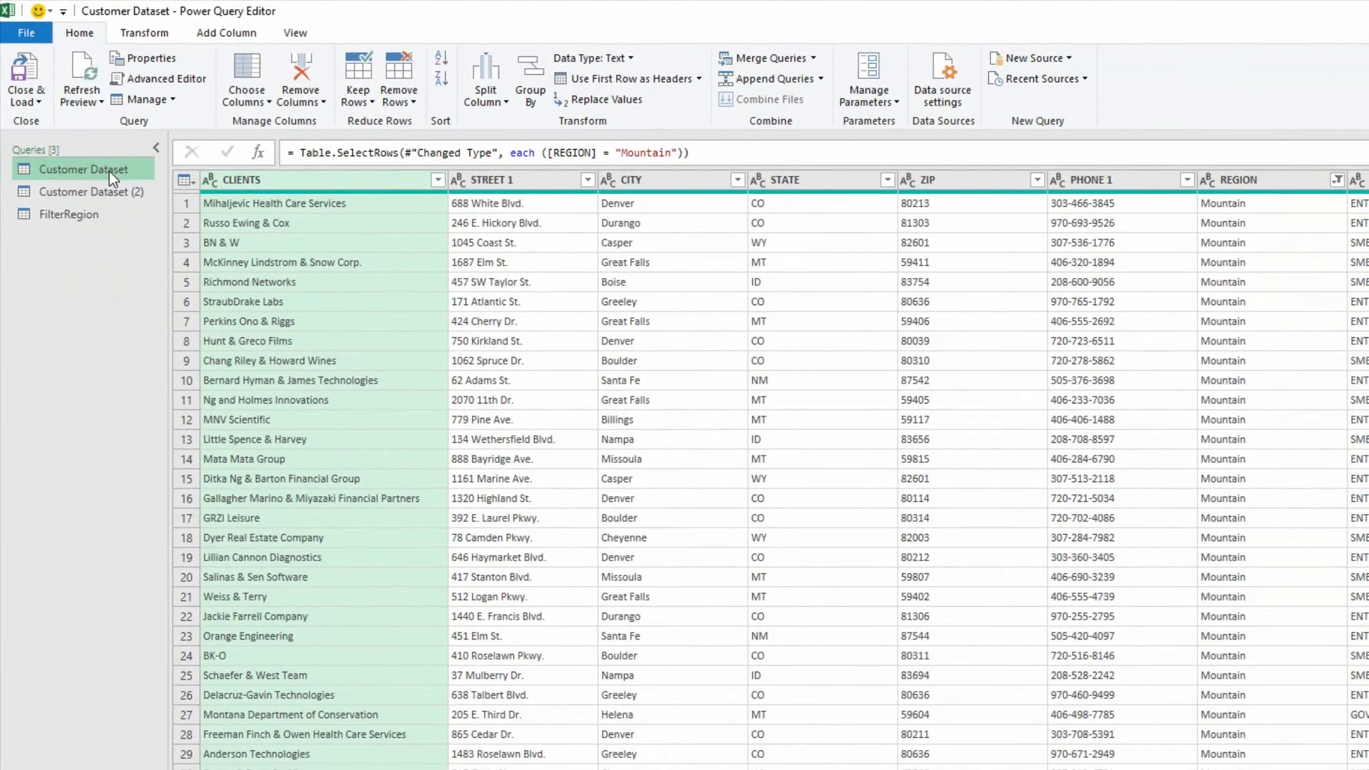
pyautogui.click(1271, 178)
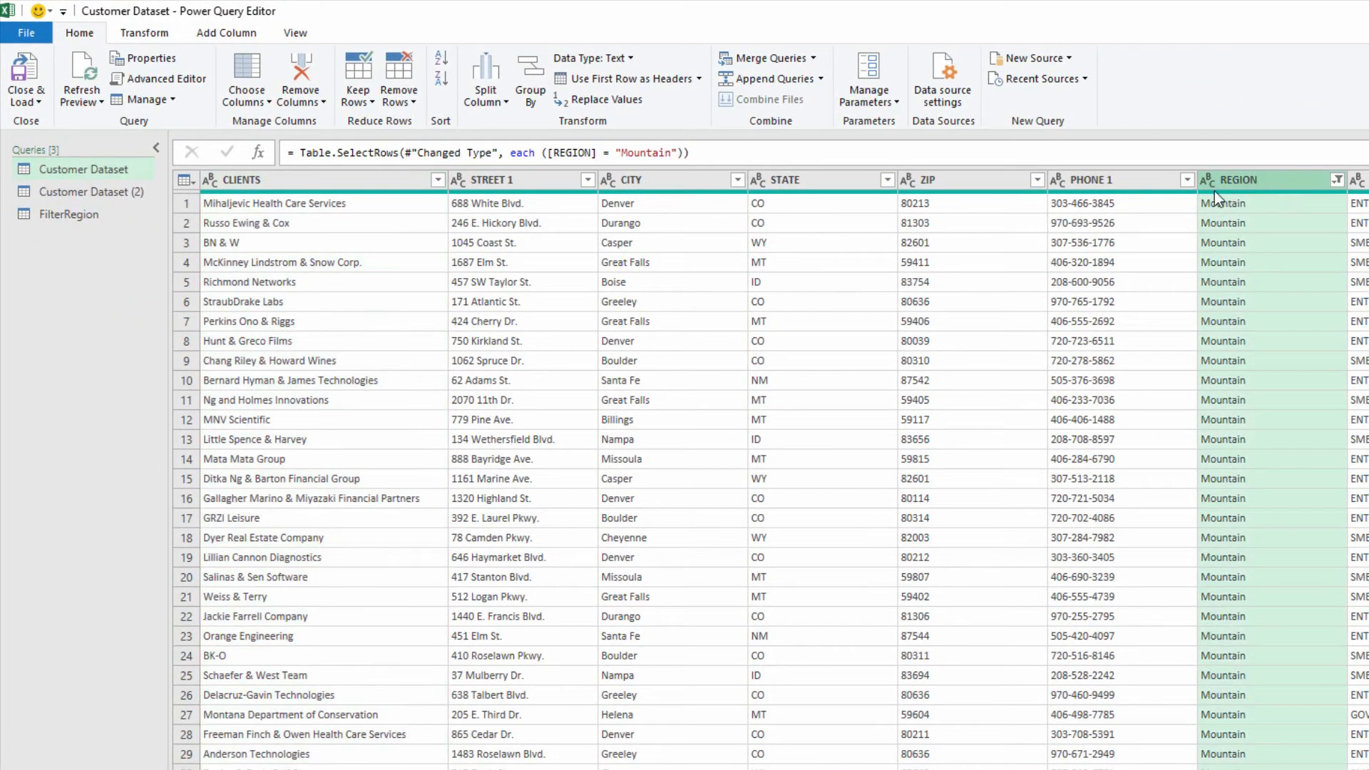
pyautogui.click(74, 214)
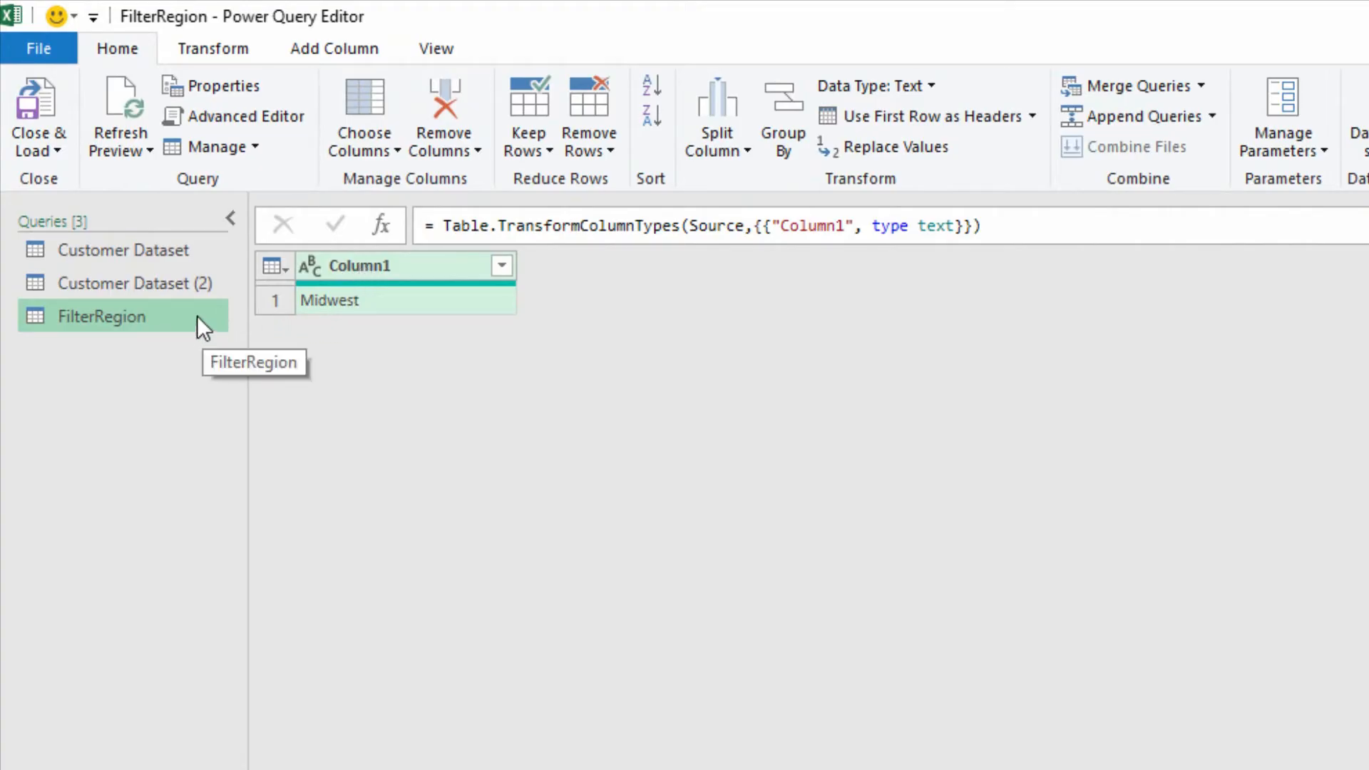
pyautogui.rightClick(336, 298)
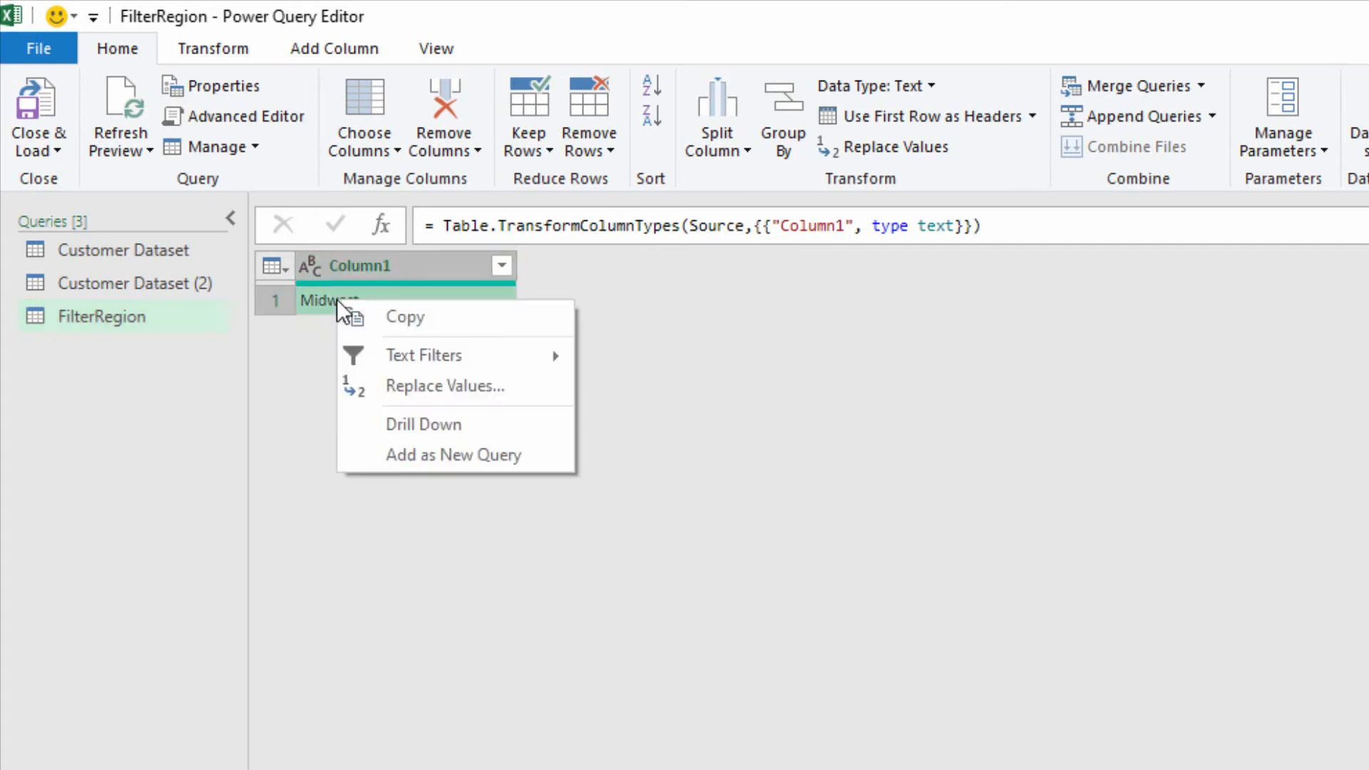
pyautogui.click(444, 422)
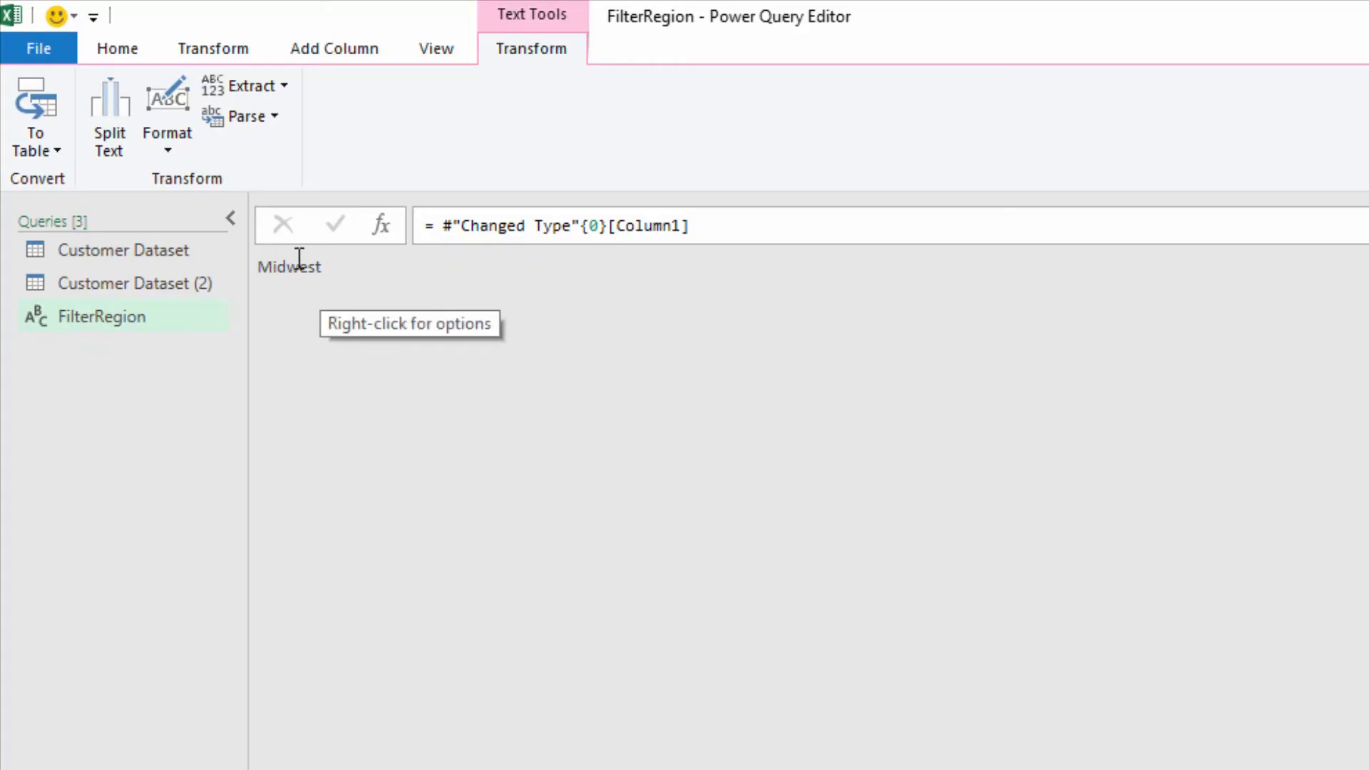
# Close the query editor and load the FilterRegion query as Only Create Connection.
pyautogui.click(107, 46)
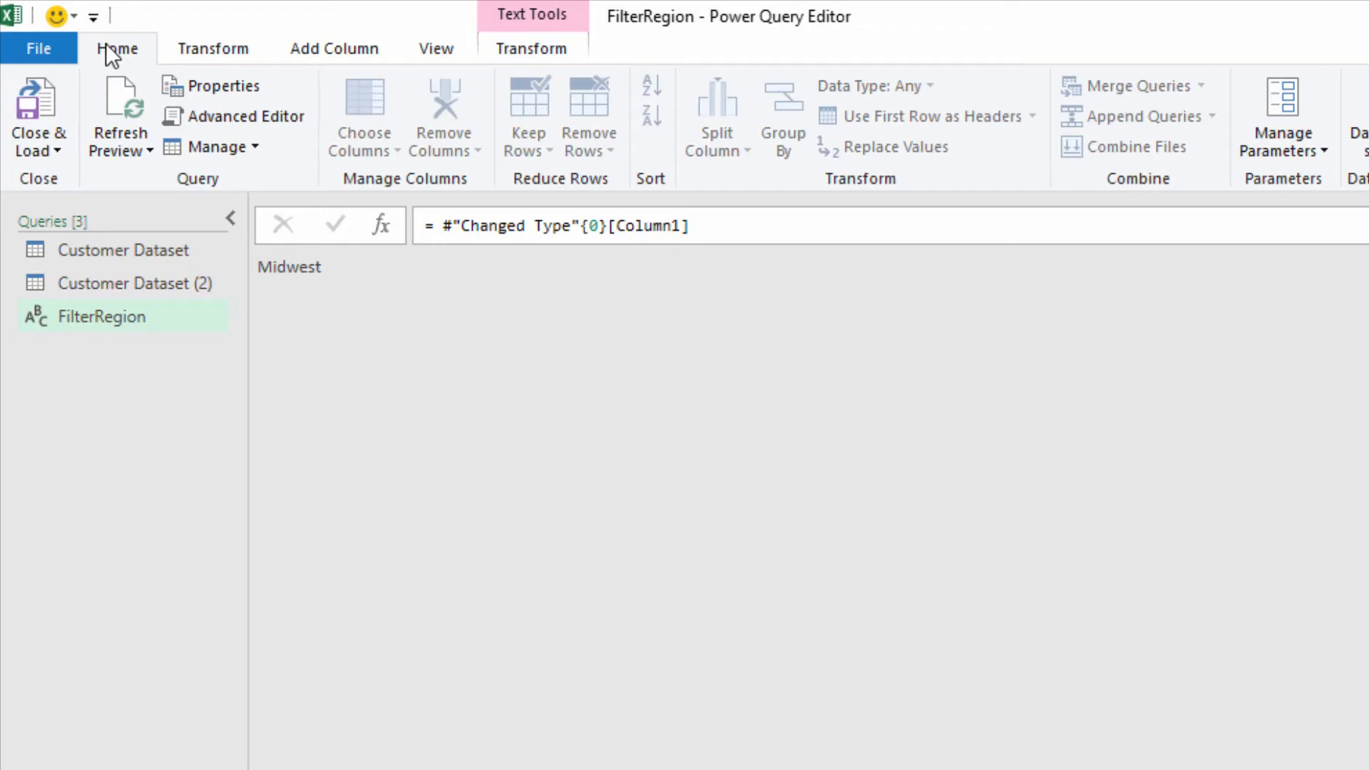
pyautogui.click(50, 152)
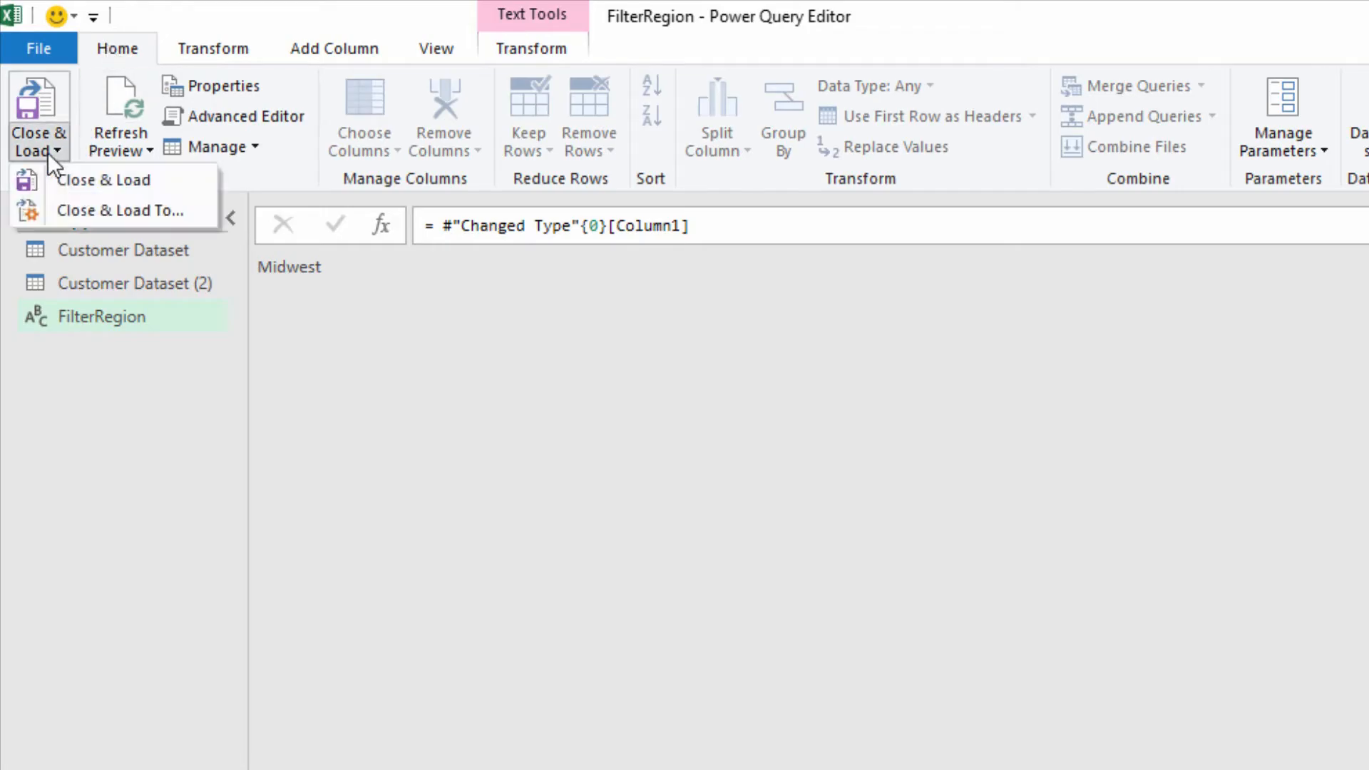
pyautogui.click(103, 211)
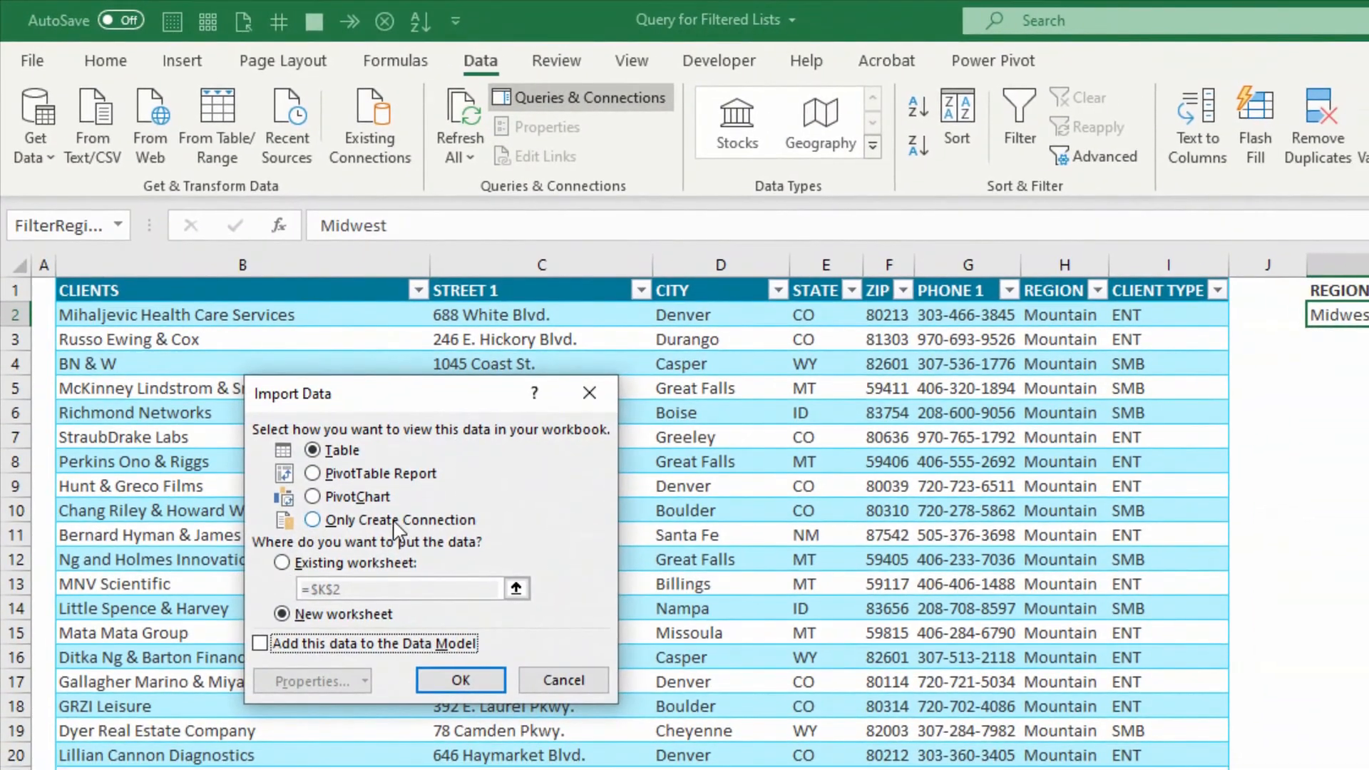
pyautogui.click(399, 524)
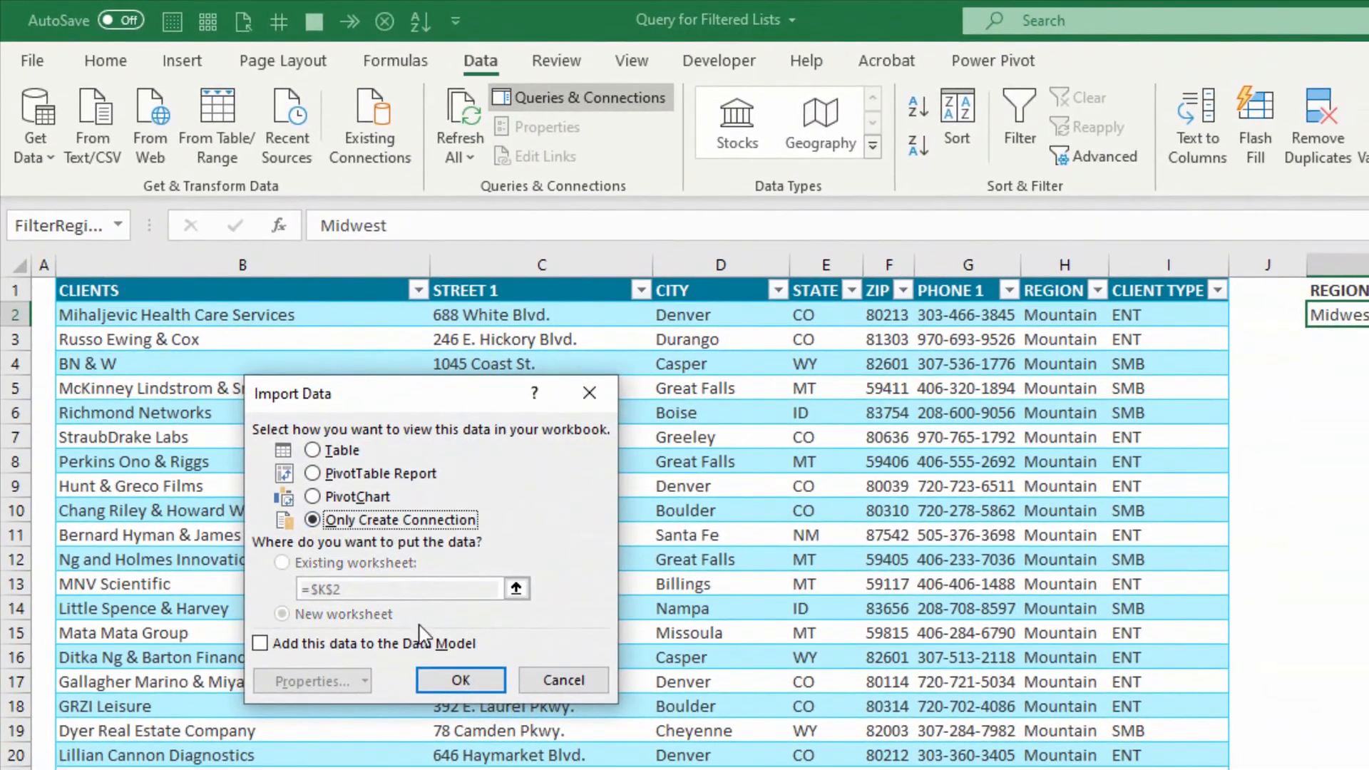
pyautogui.click(474, 684)
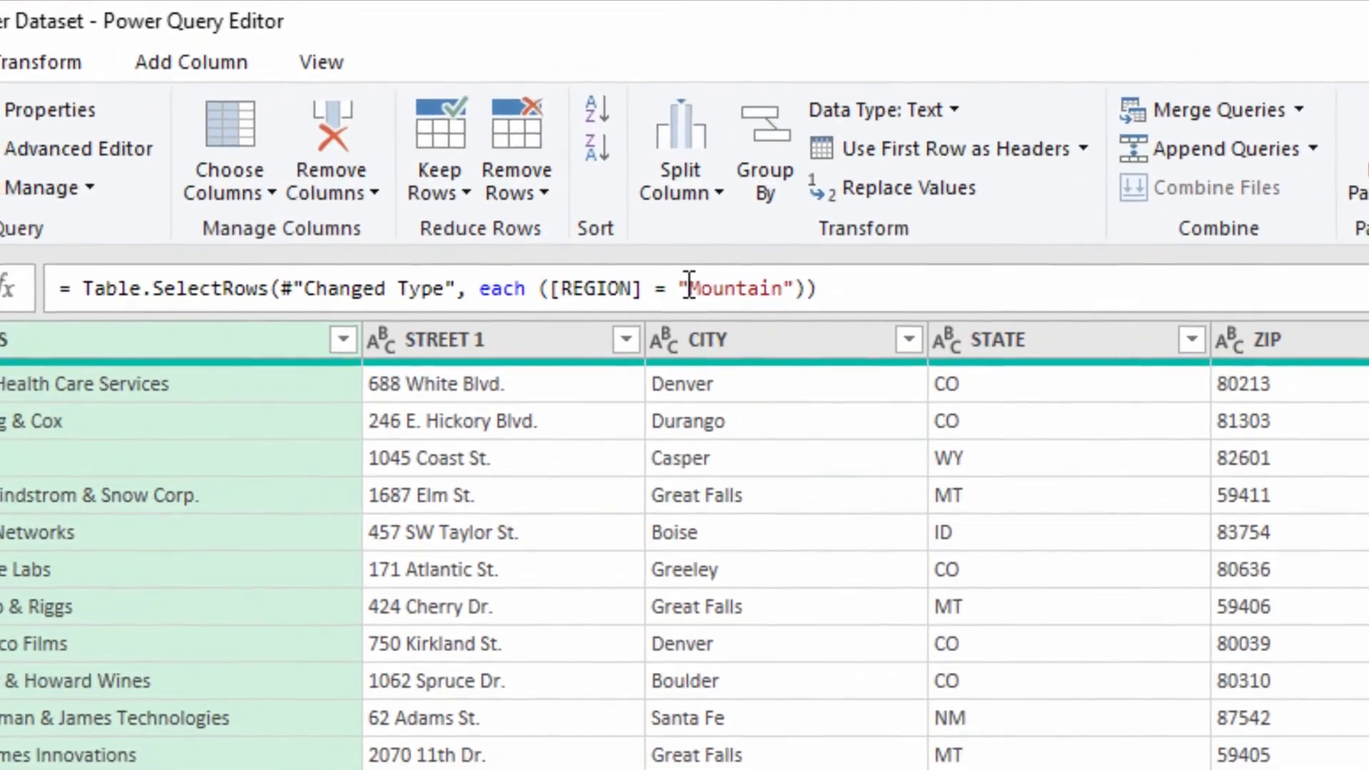
# Replace "Mountain" with FilterRegion in the Customer Dataset query's REGION filter formula and load the result back to the worksheet.
pyautogui.moveTo(651, 224); pyautogui.dragTo(705, 218)
pyautogui.moveTo(754, 282); pyautogui.dragTo(798, 289)
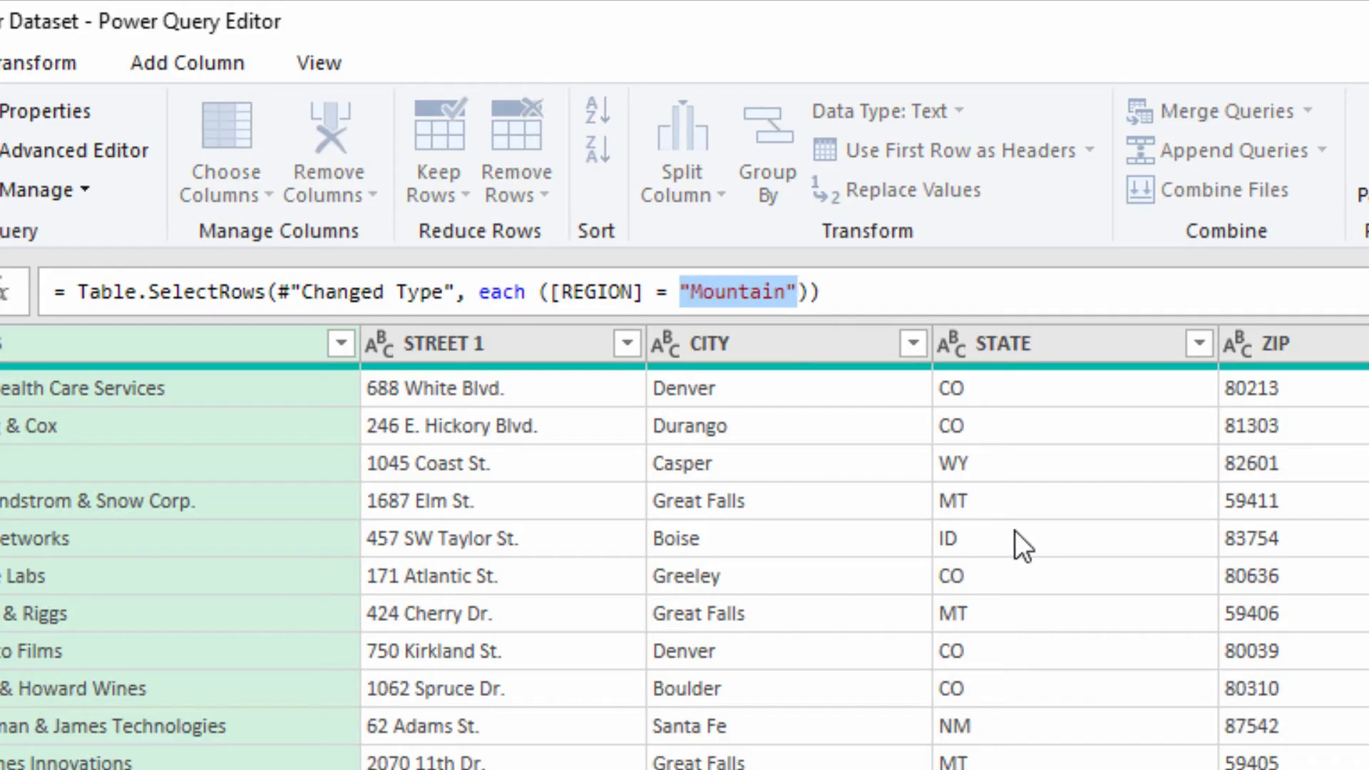
pyautogui.write('Filt')
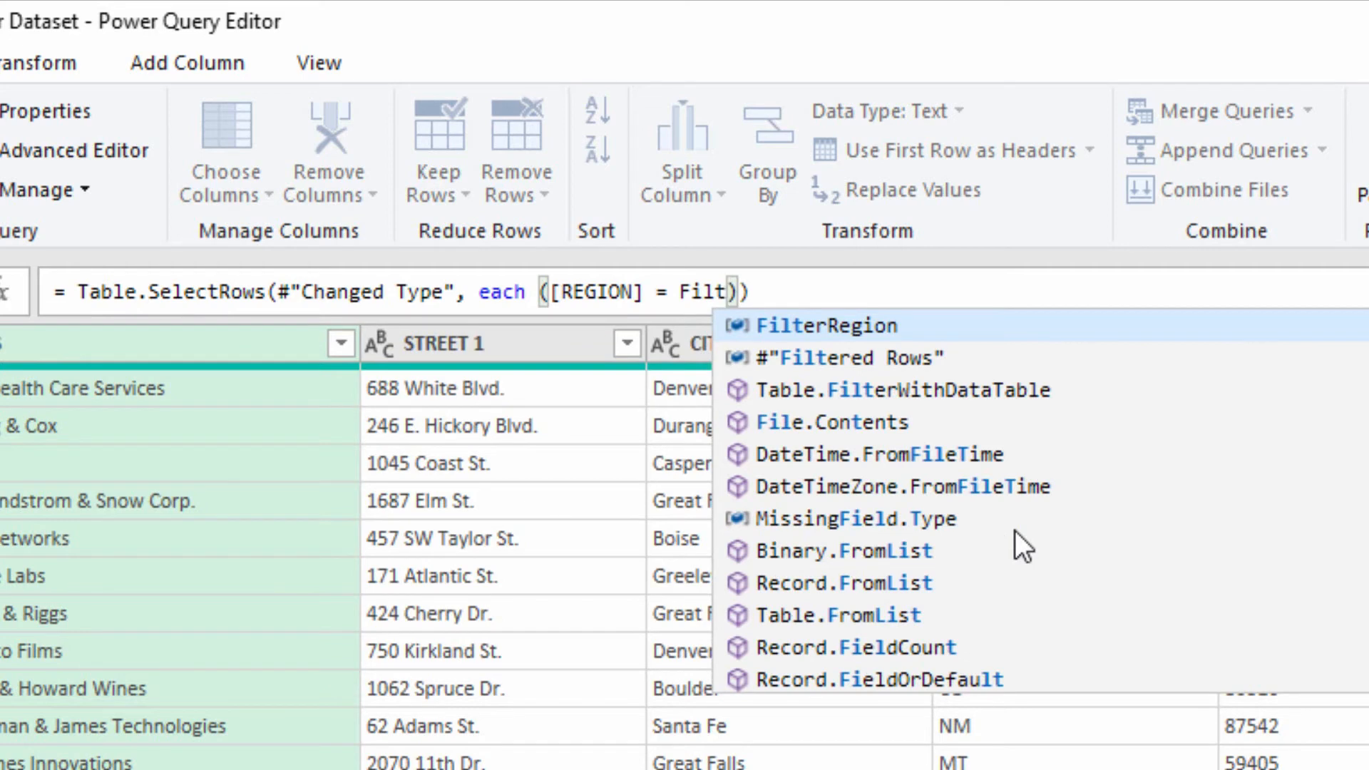
pyautogui.press('Tab')
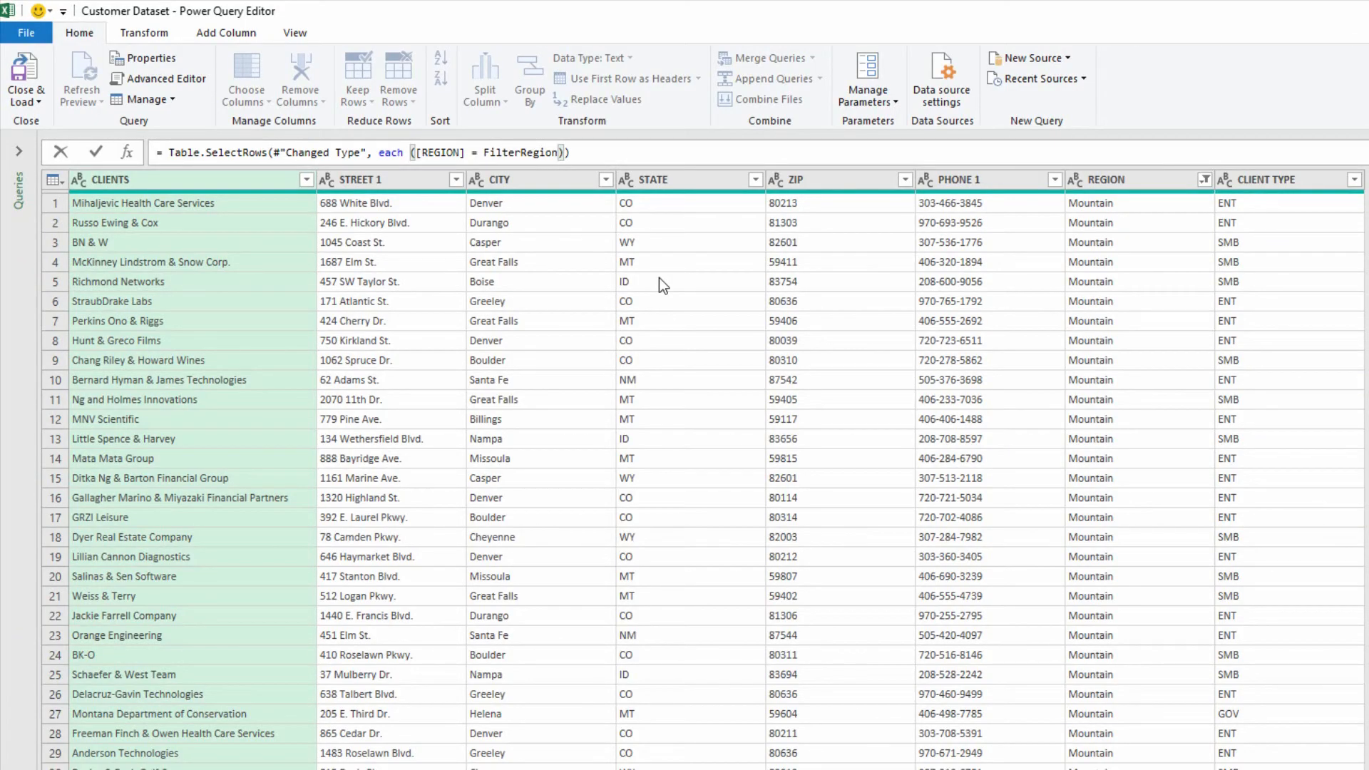
pyautogui.press('Return')
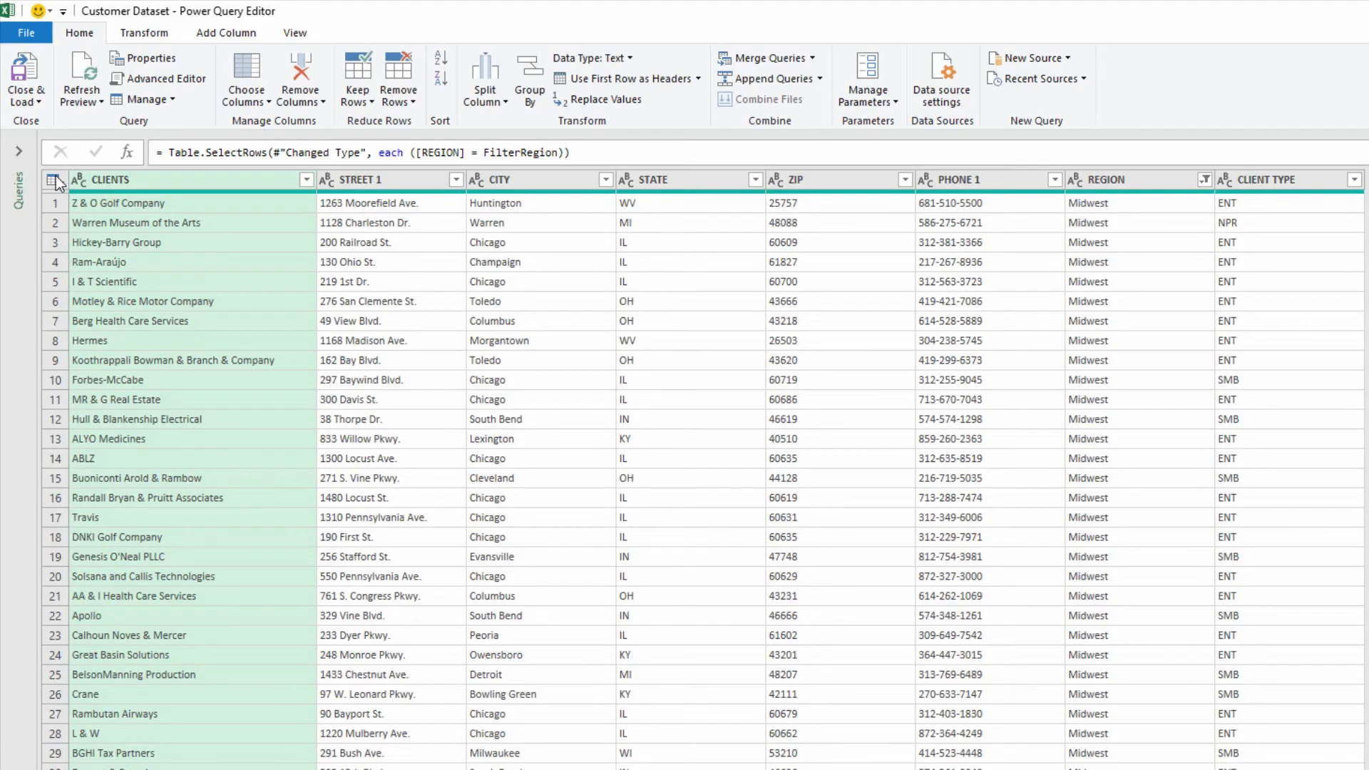
pyautogui.click(26, 71)
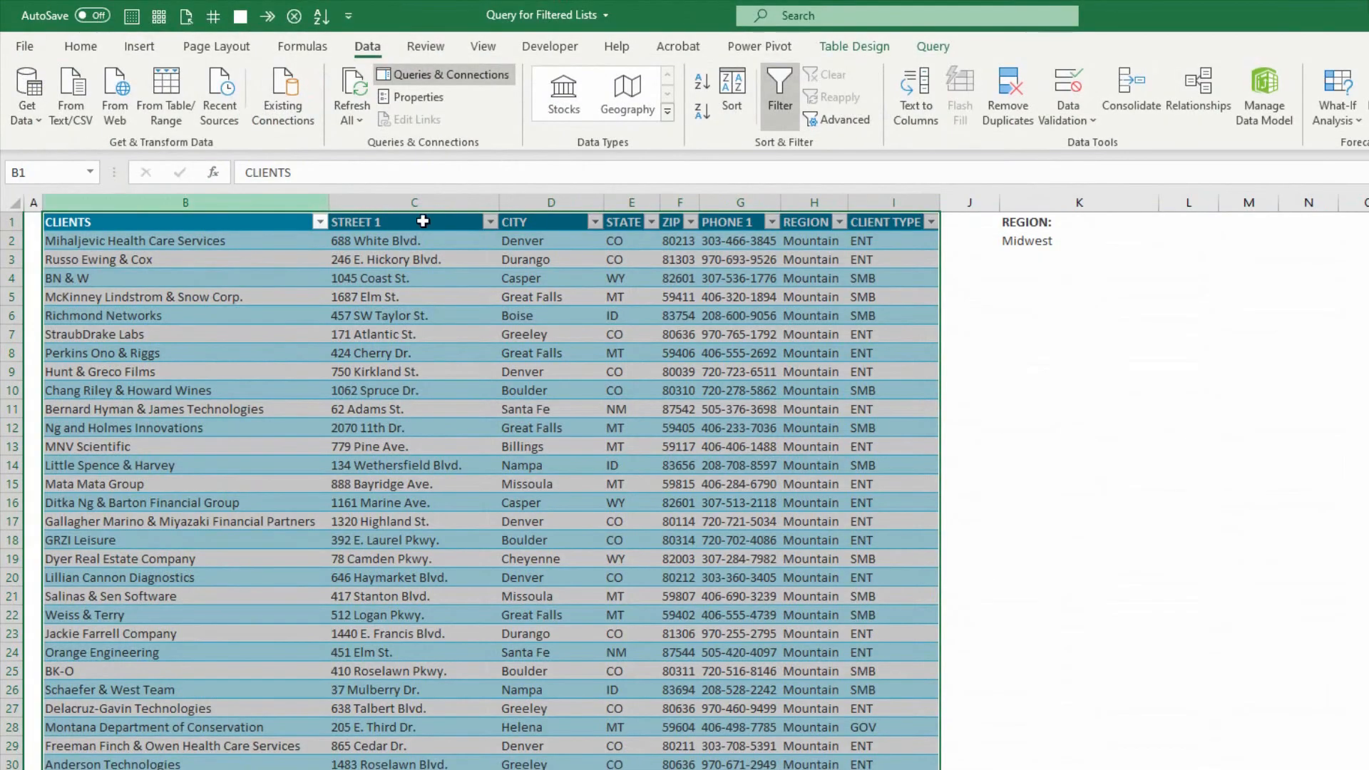
# Choose Northeast from the region list in cell K2 and refresh the client table.
pyautogui.click(1097, 245)
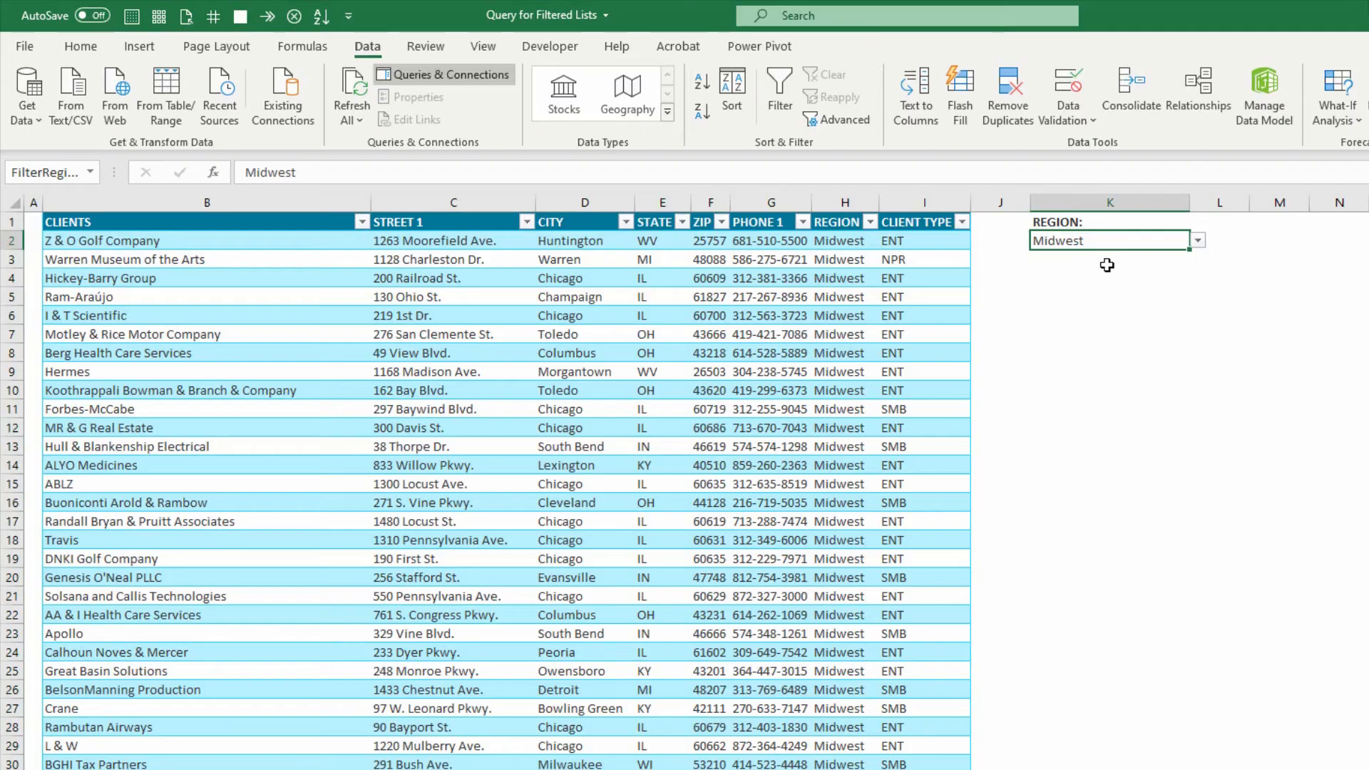
pyautogui.click(1197, 241)
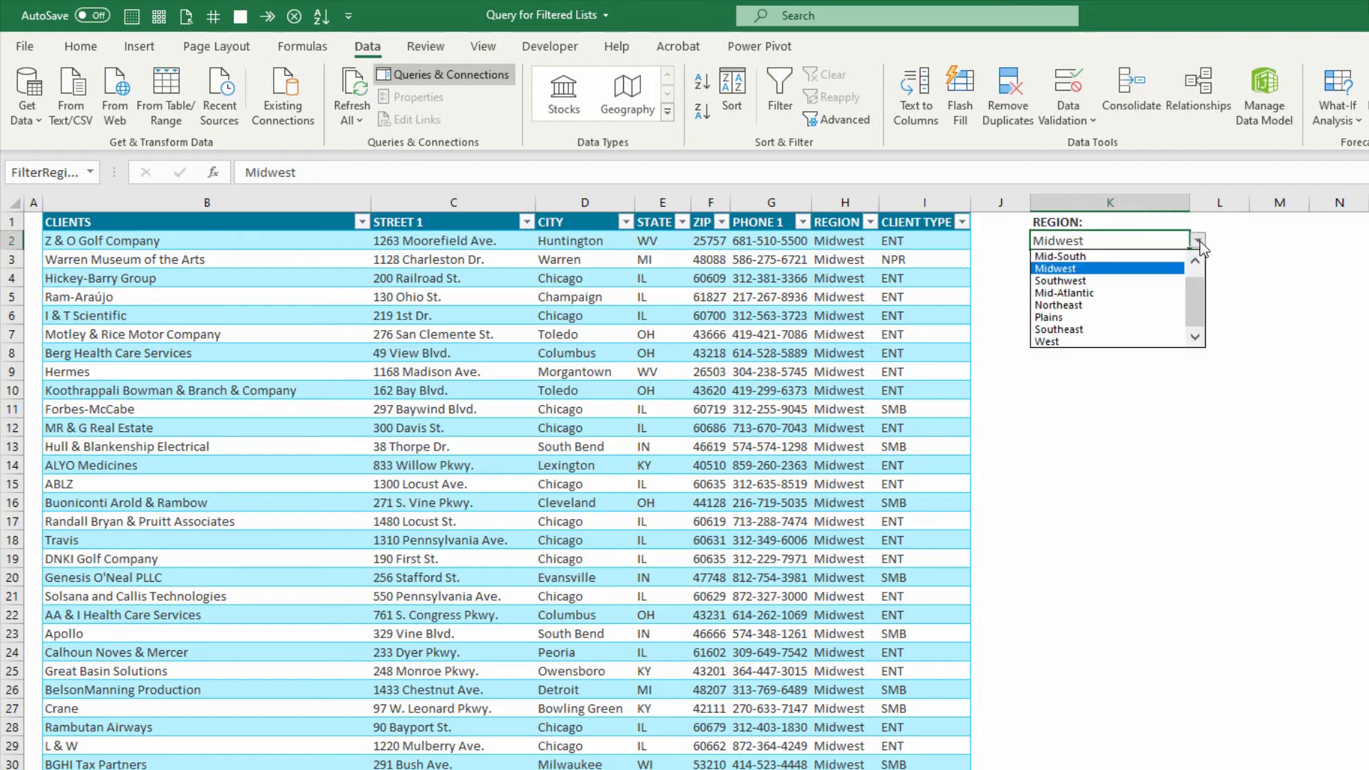
pyautogui.click(1152, 302)
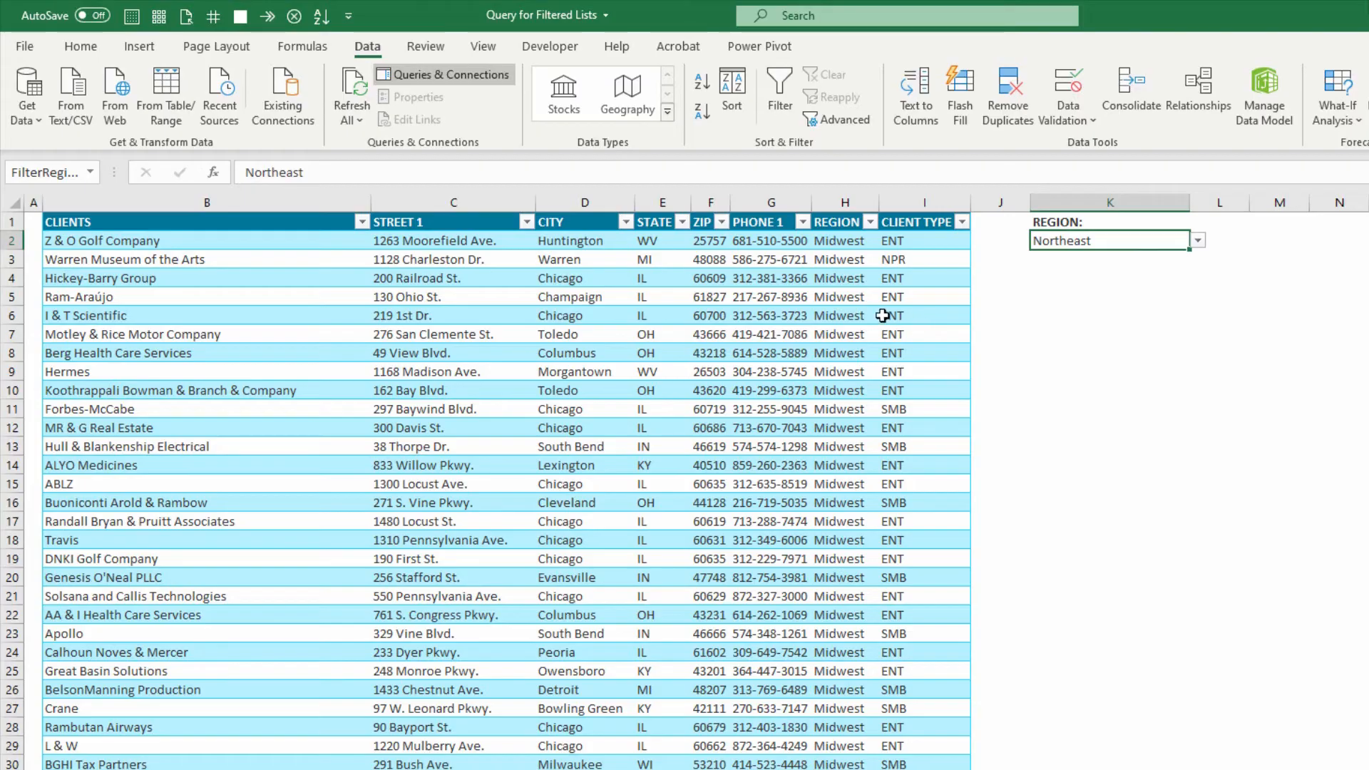
pyautogui.rightClick(572, 295)
pyautogui.click(639, 475)
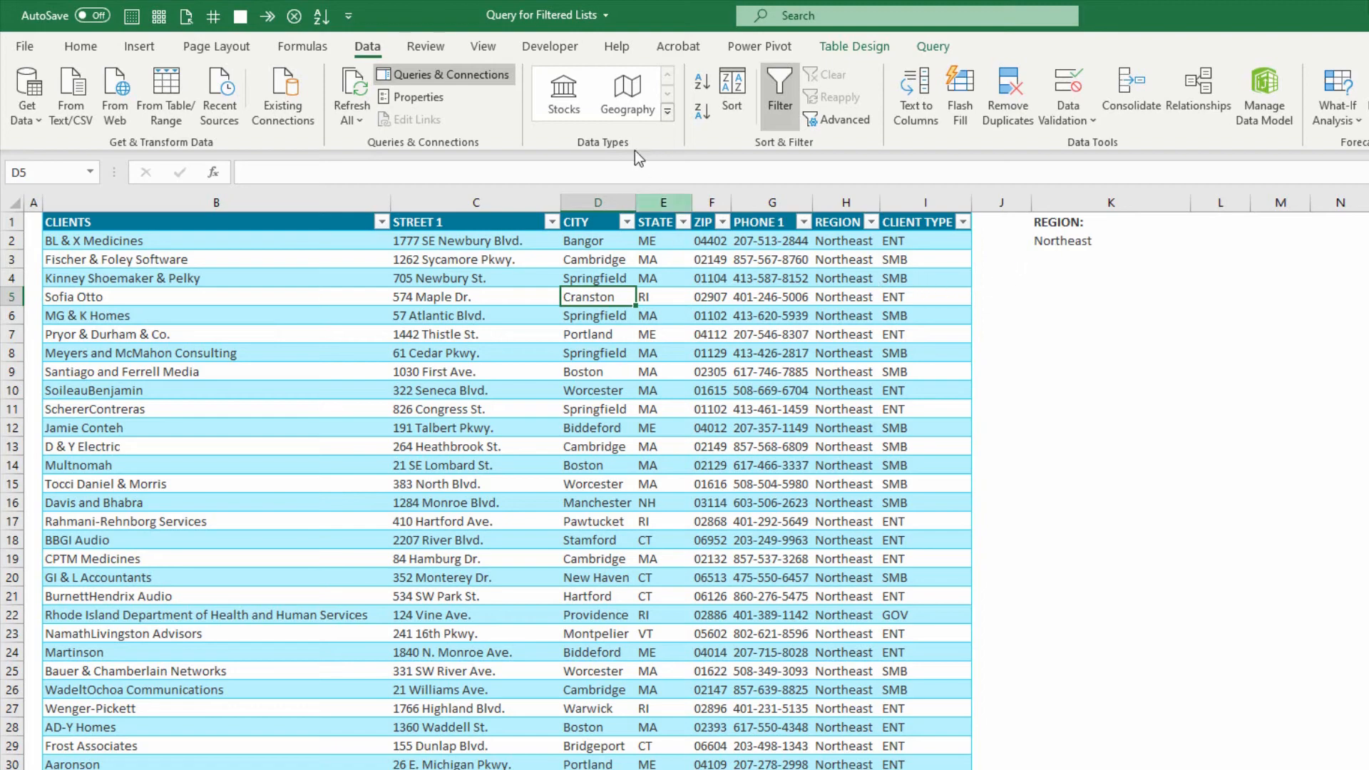
# Start recording a macro named RefreshQuery, stored in This Workbook.
pyautogui.click(556, 63)
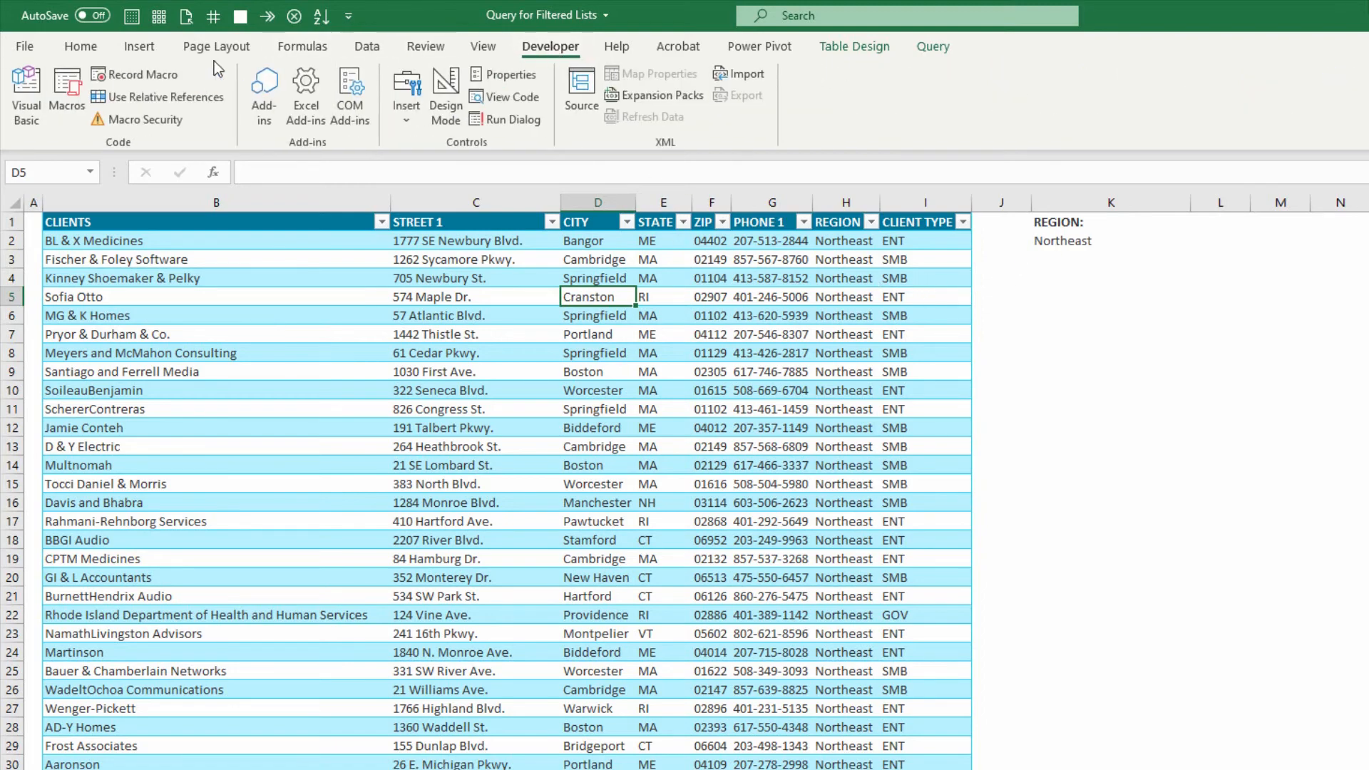
pyautogui.click(137, 71)
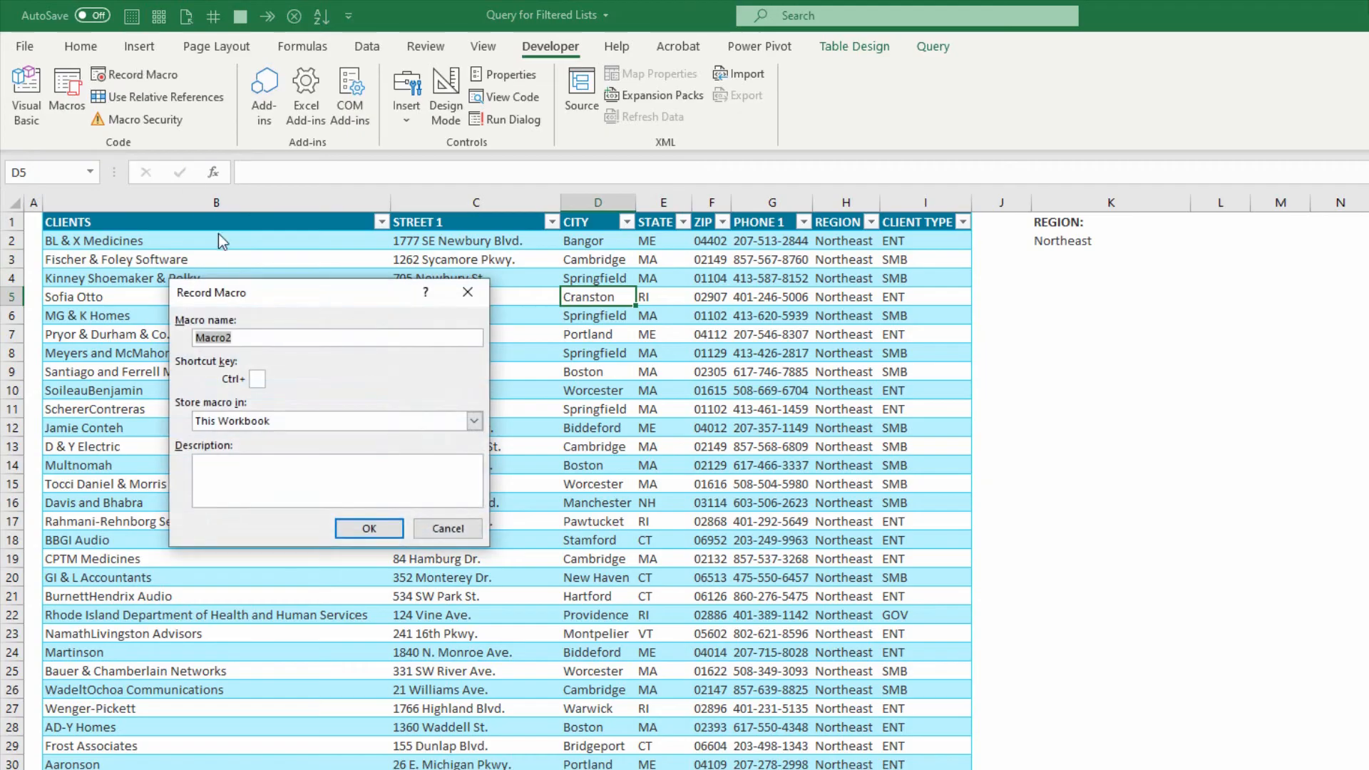
pyautogui.write('RefreshQuery')
pyautogui.click(374, 528)
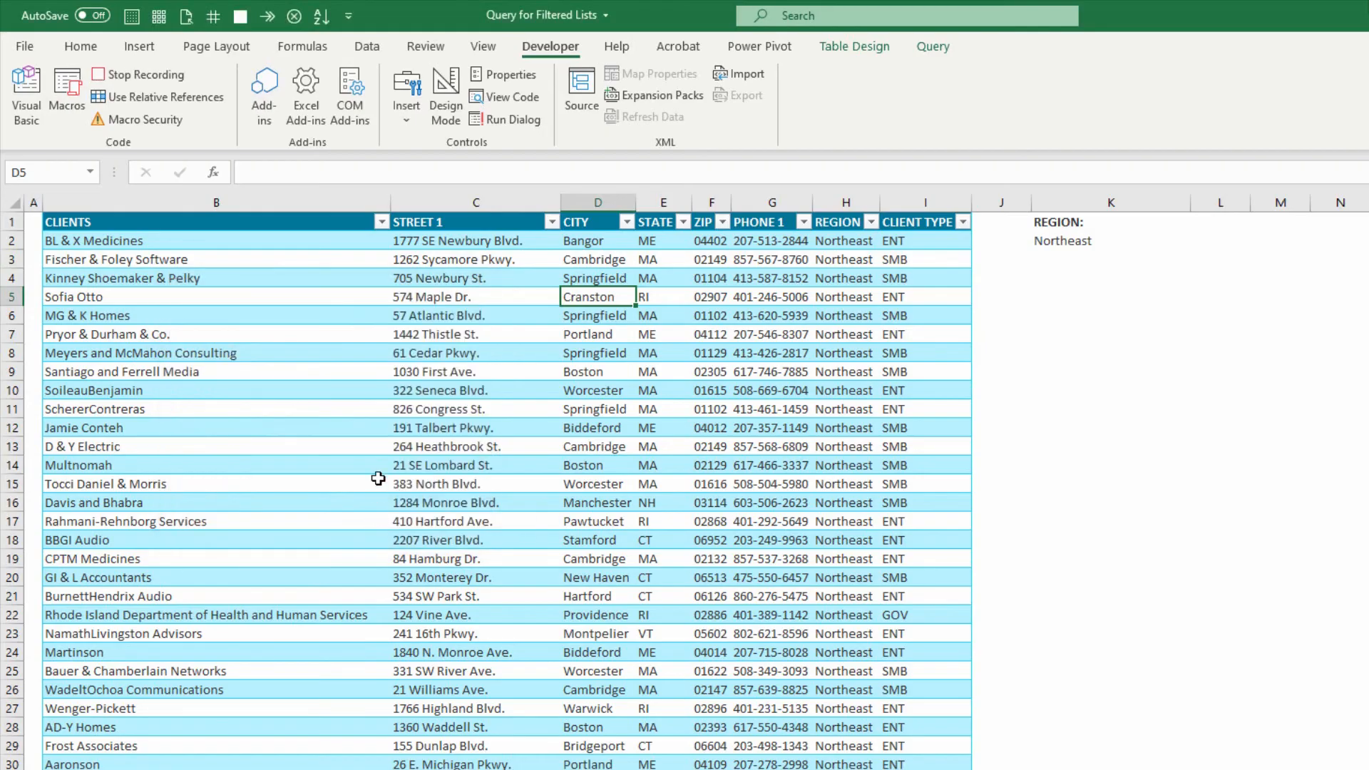
# Record a Refresh All of the workbook's queries in the macro and stop recording.
pyautogui.click(933, 47)
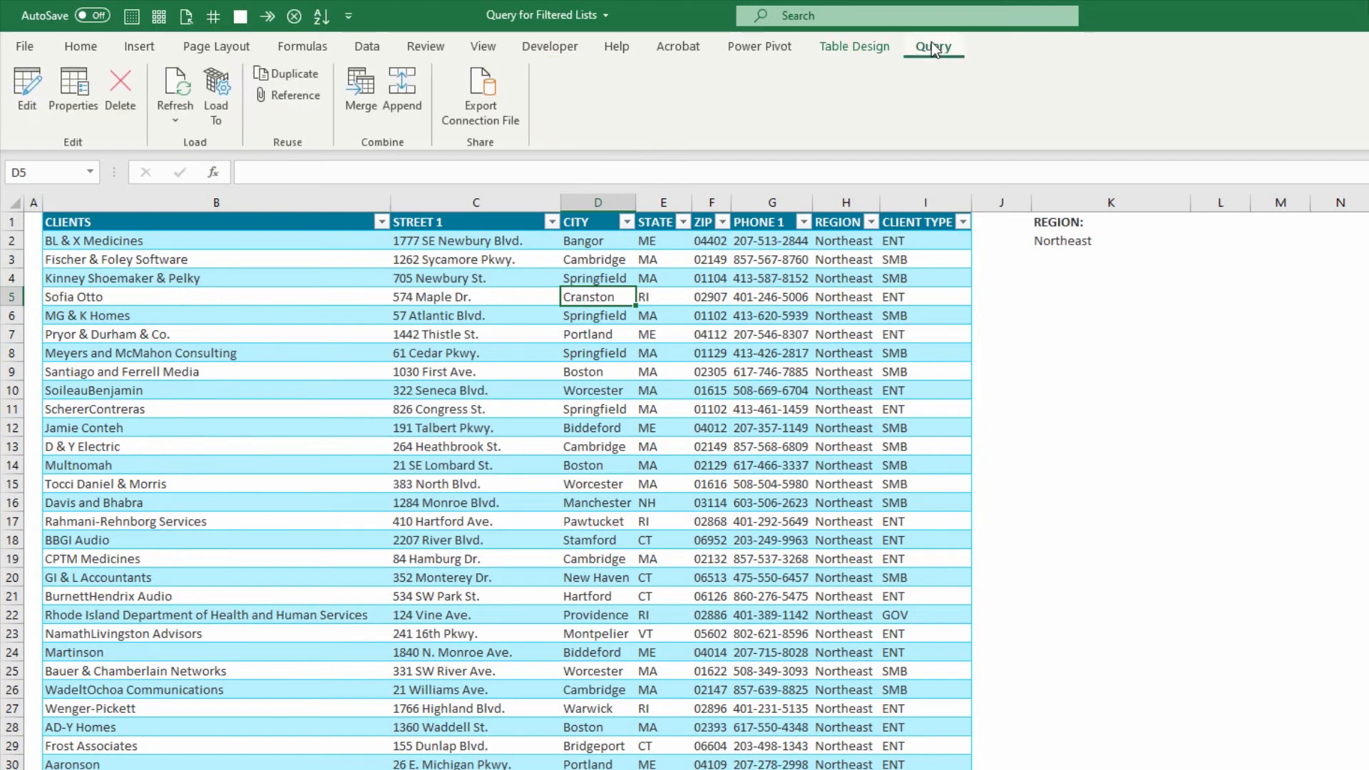
pyautogui.click(175, 123)
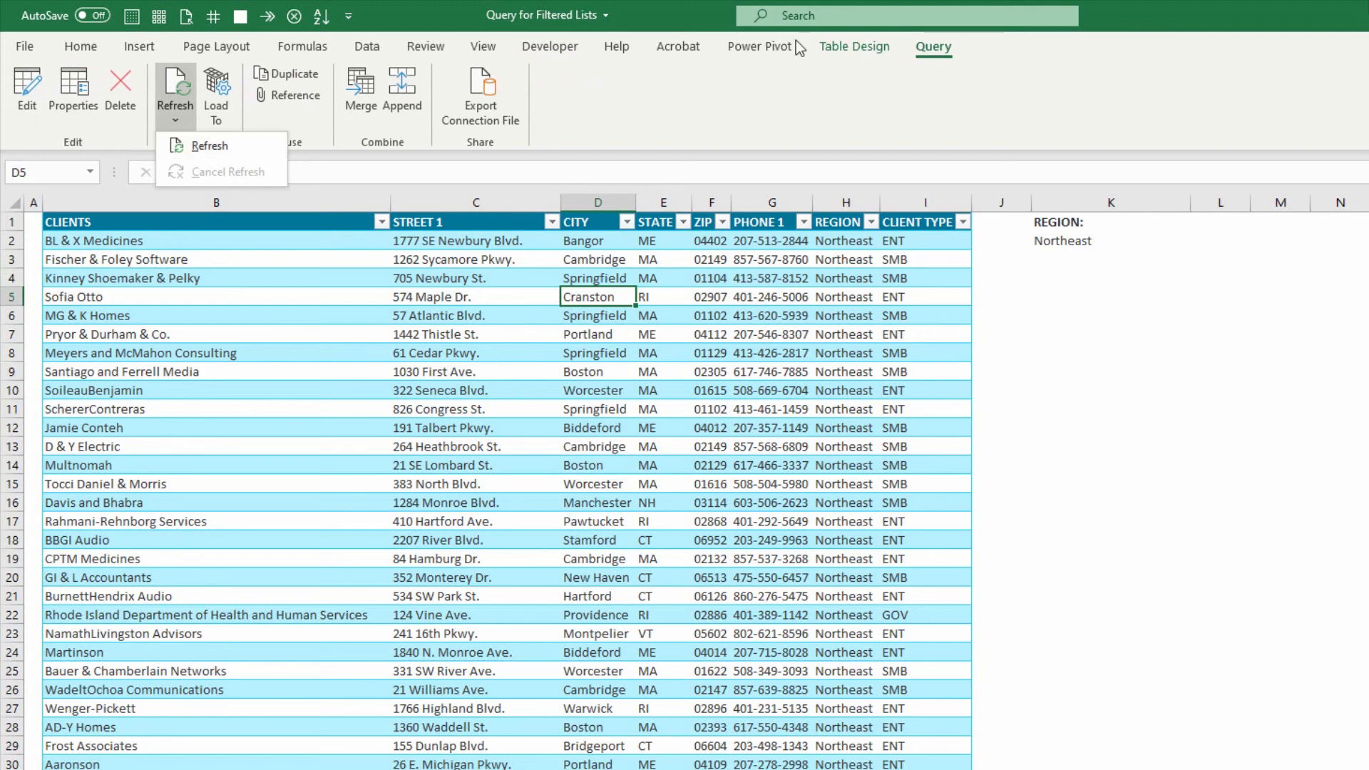
pyautogui.click(833, 47)
pyautogui.click(385, 122)
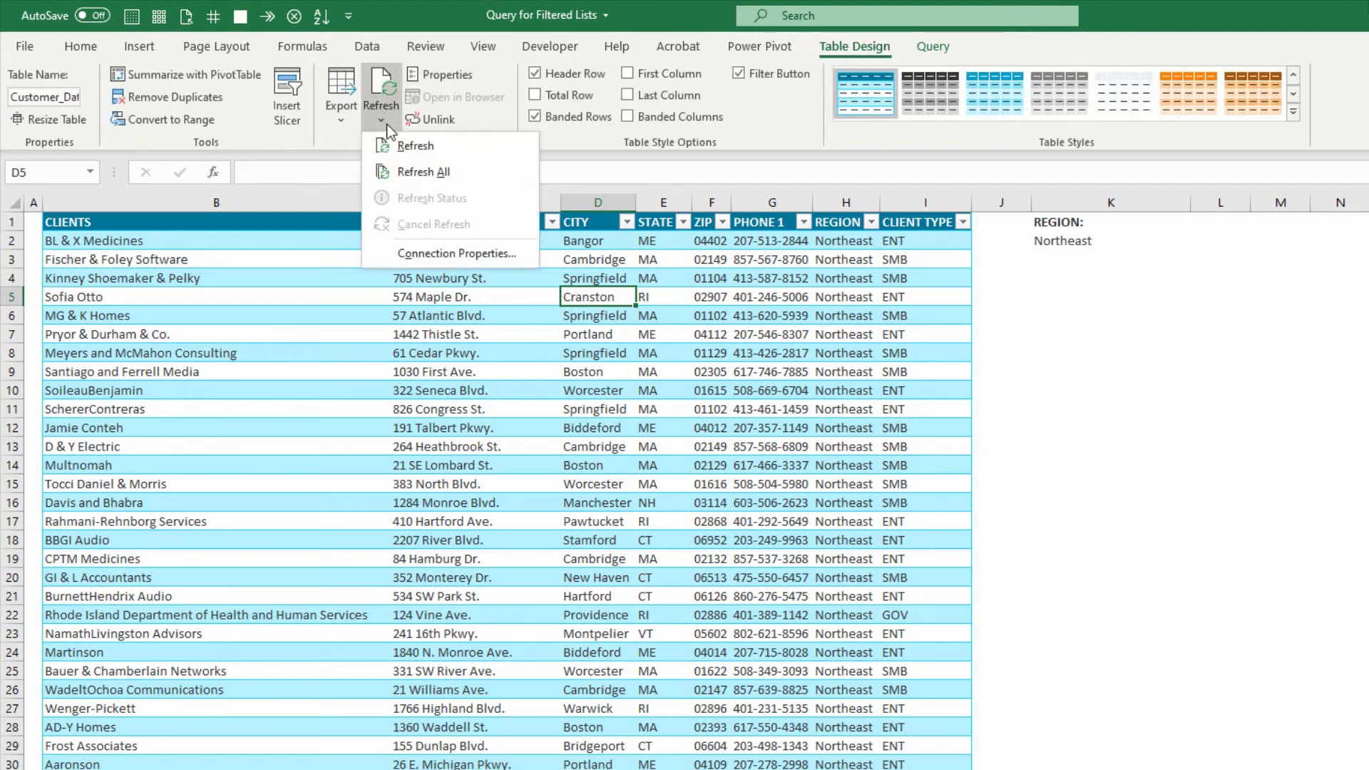
pyautogui.click(419, 173)
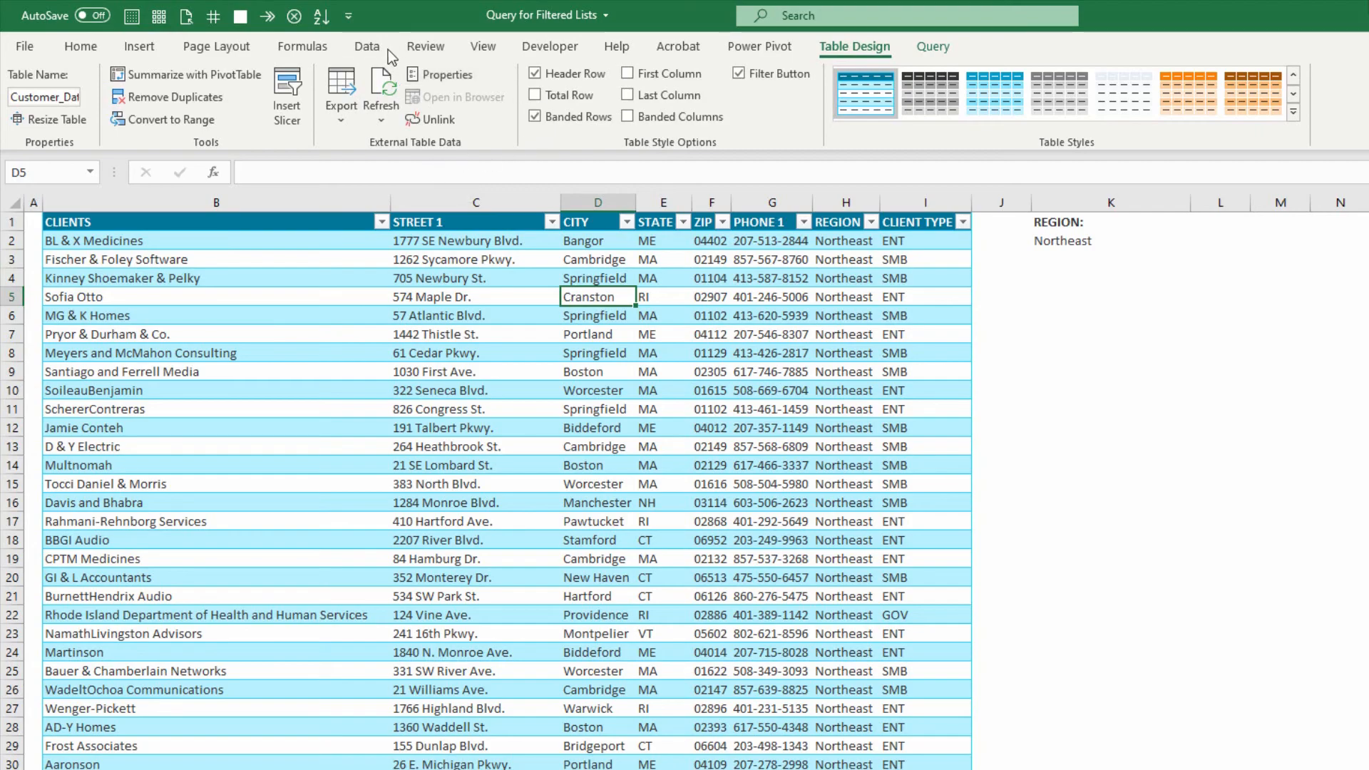
pyautogui.click(543, 47)
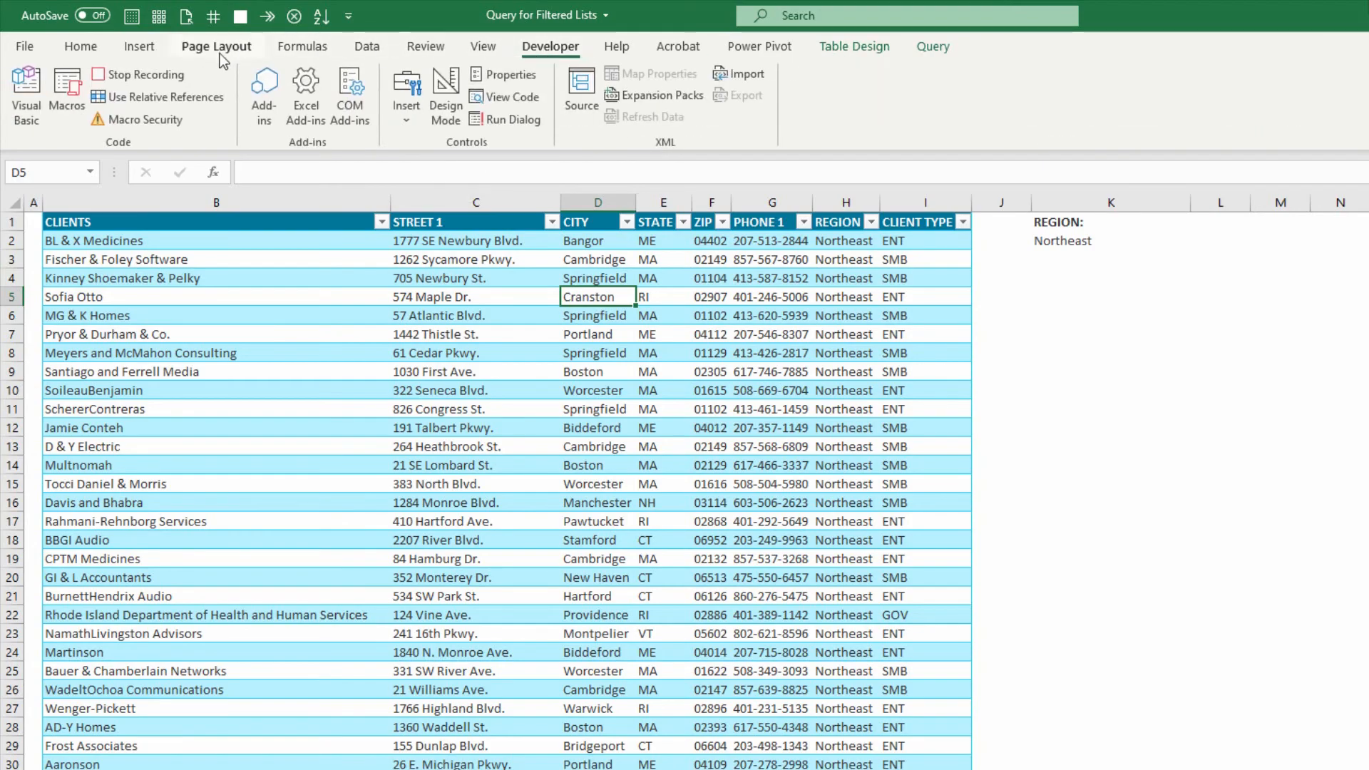
pyautogui.click(161, 74)
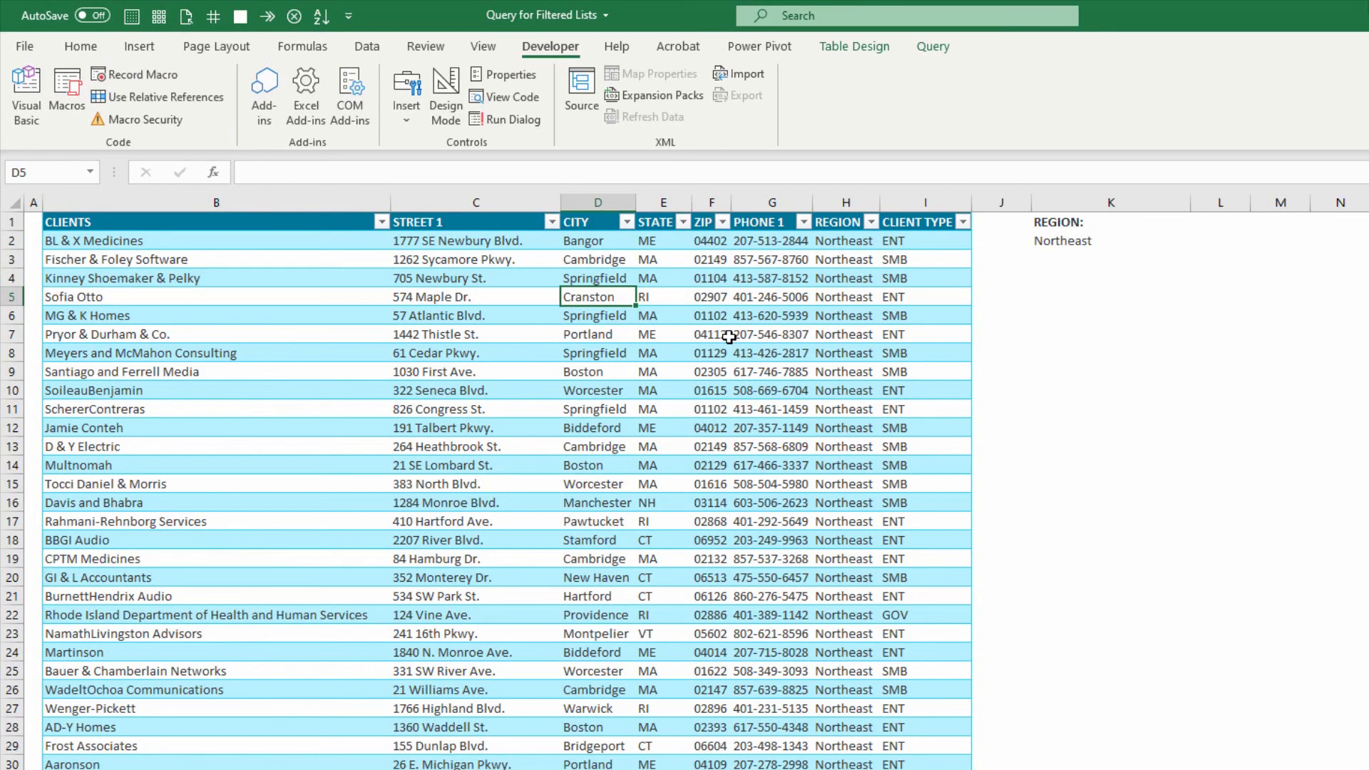
# Insert a form control button below the region cell K2, about as wide as column K, and assign the RefreshQuery macro to it.
pyautogui.click(1088, 244)
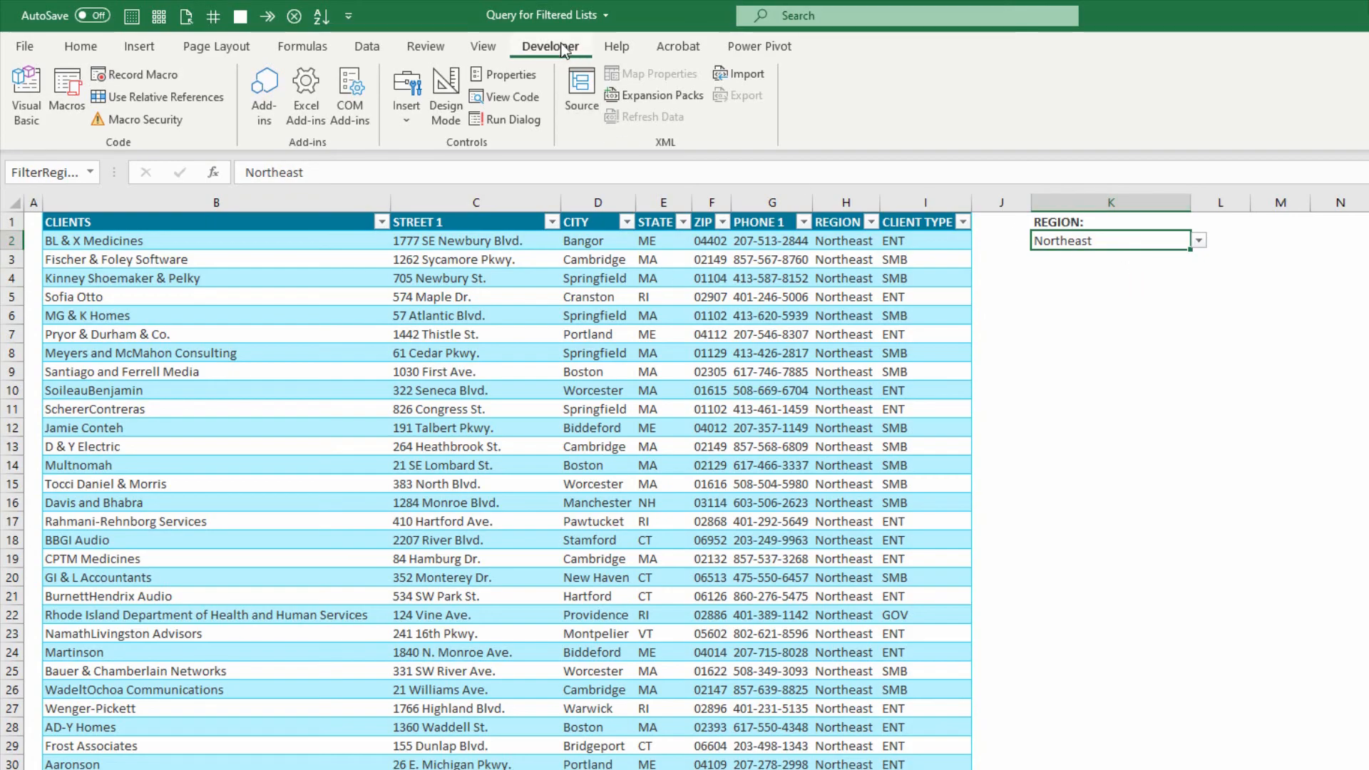
pyautogui.click(409, 114)
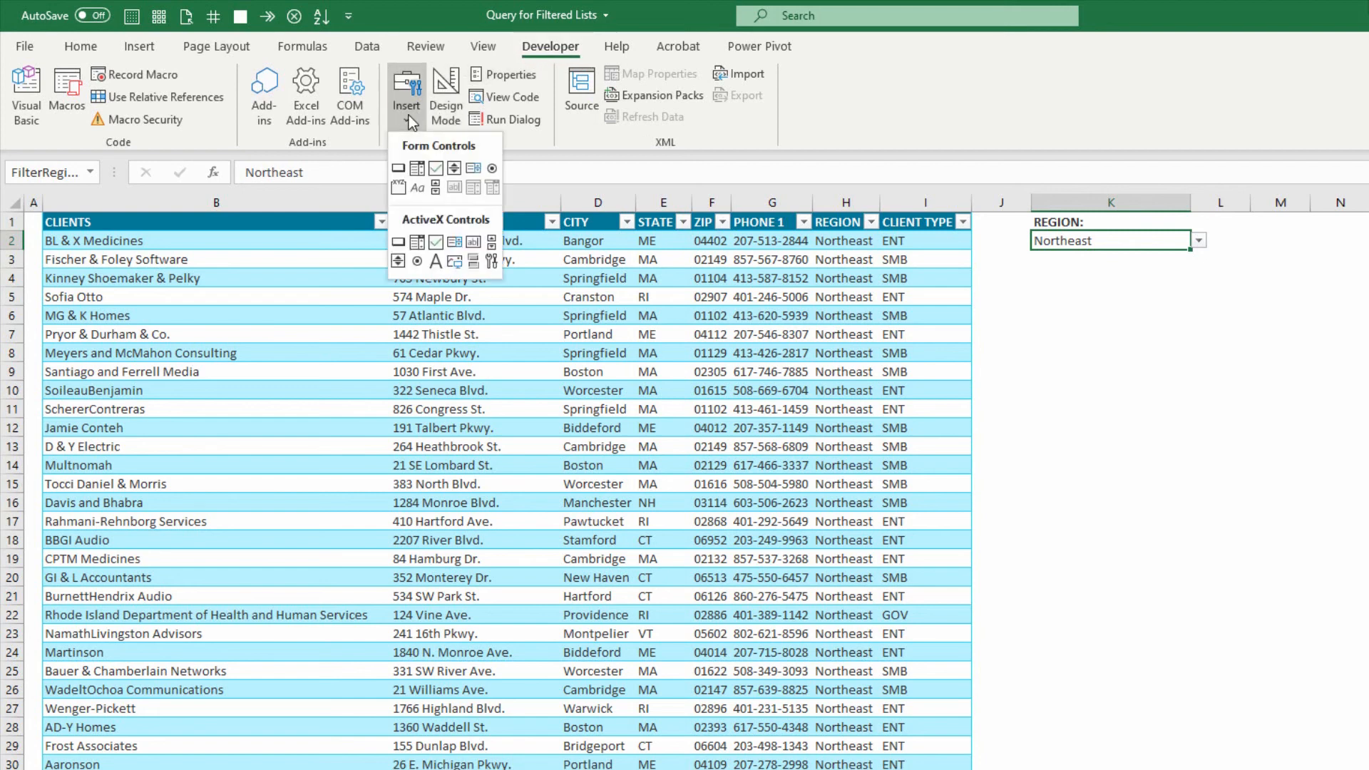
pyautogui.click(398, 170)
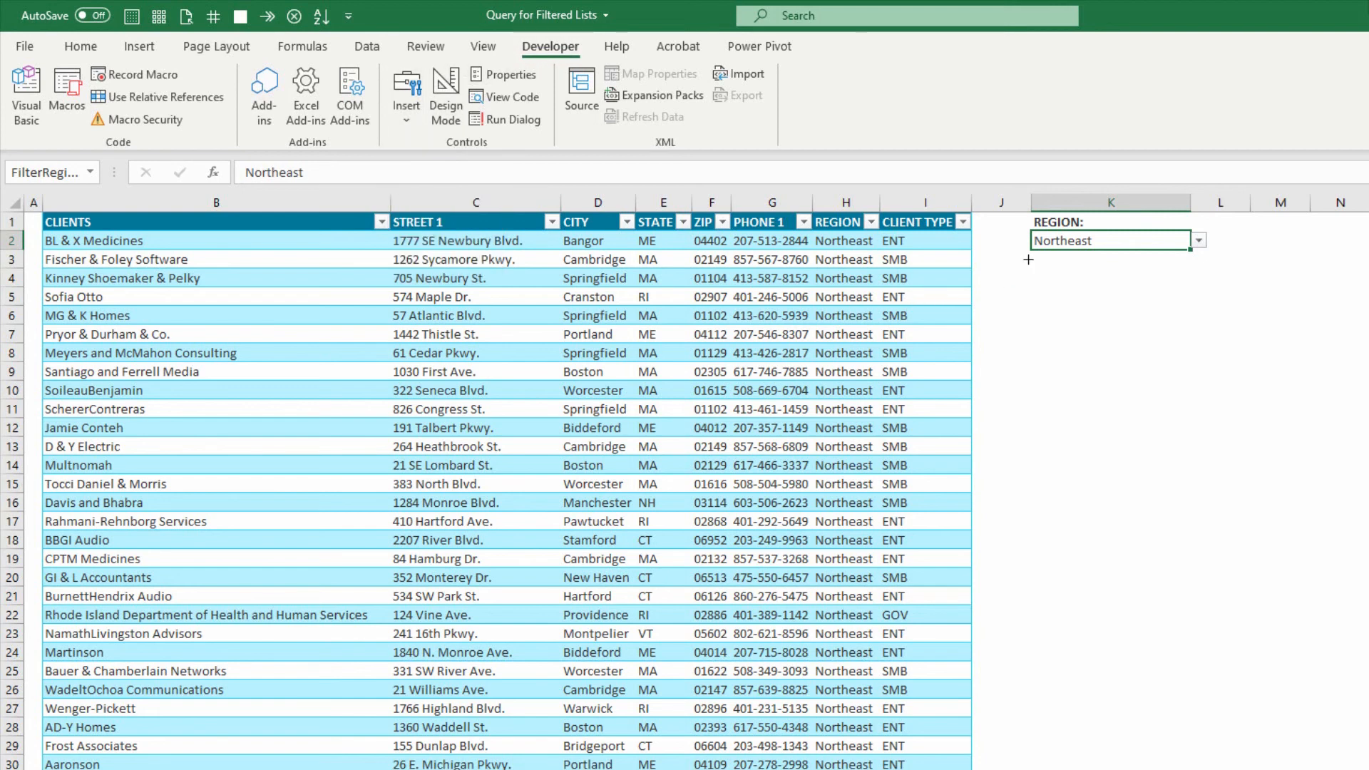
pyautogui.moveTo(1028, 259); pyautogui.dragTo(1194, 318)
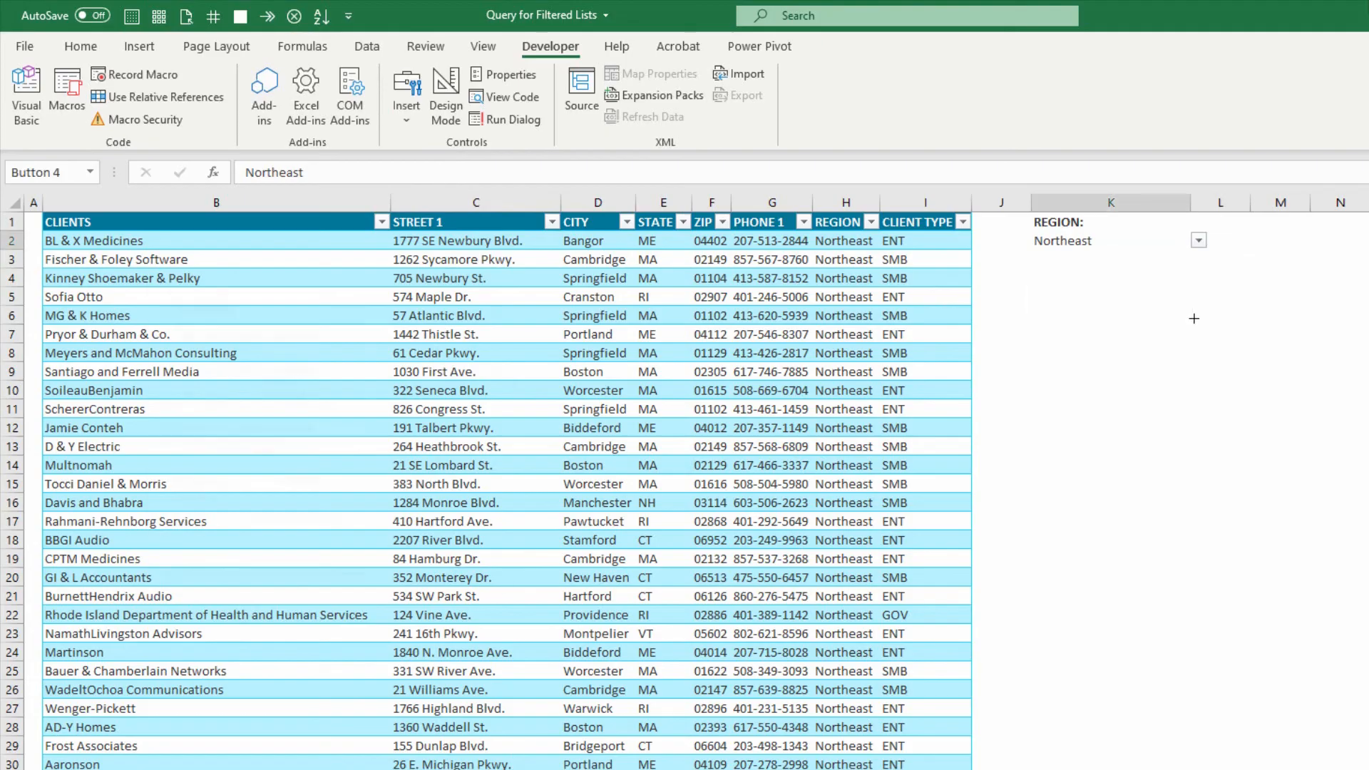
pyautogui.click(405, 431)
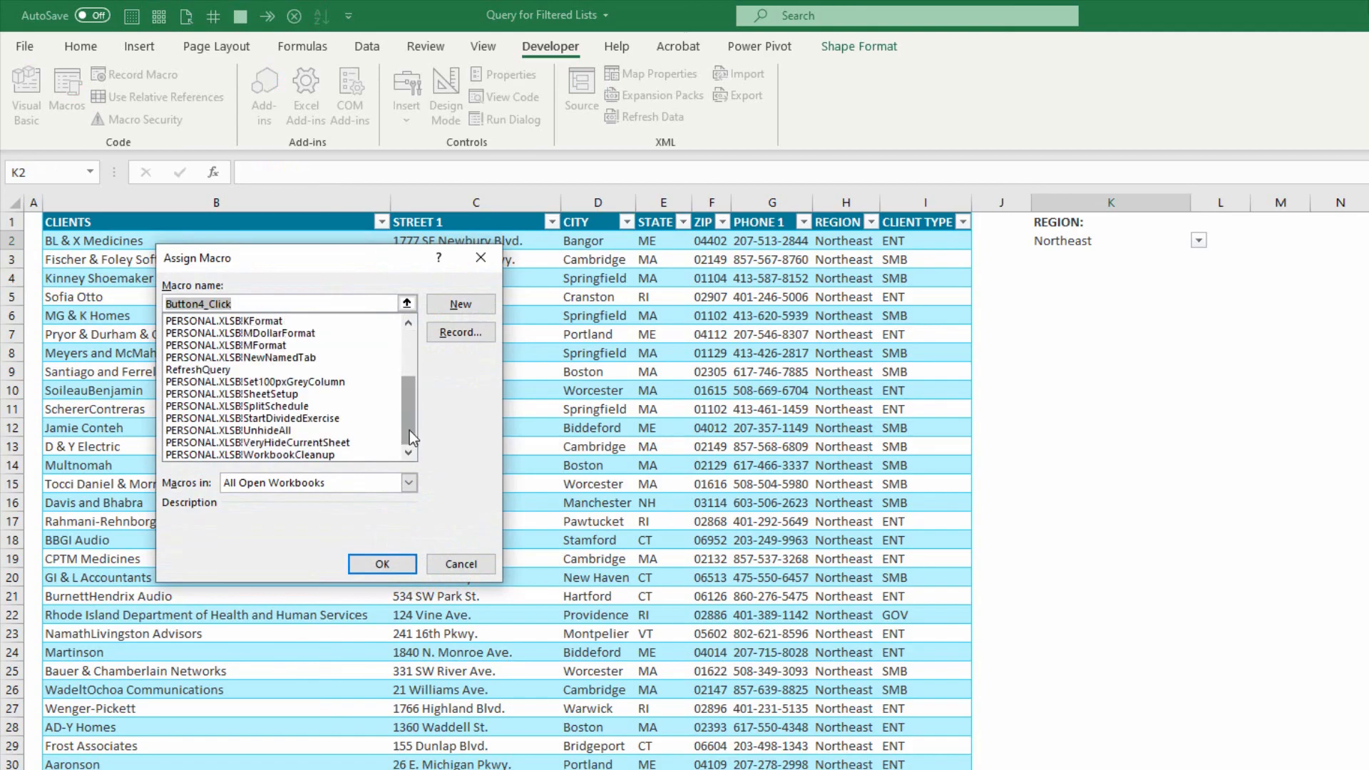
pyautogui.click(229, 368)
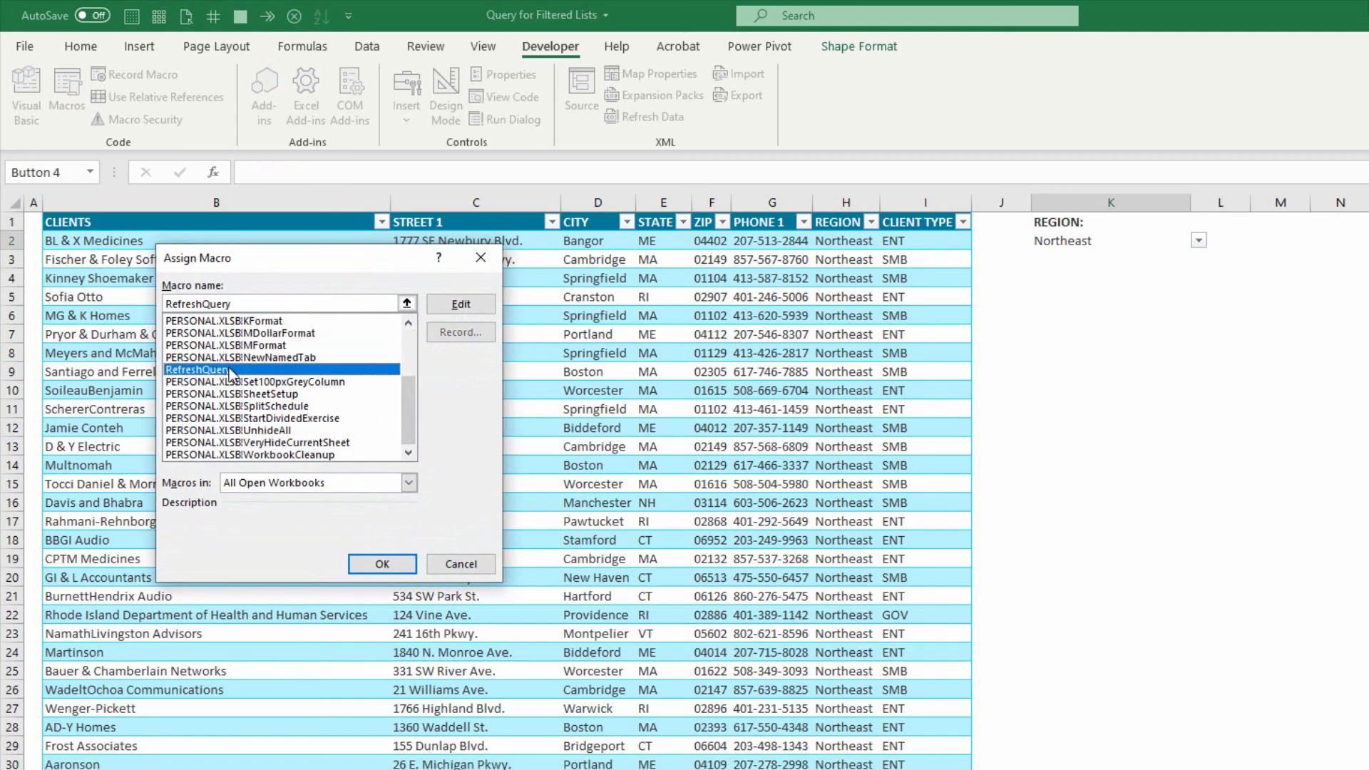
pyautogui.click(382, 564)
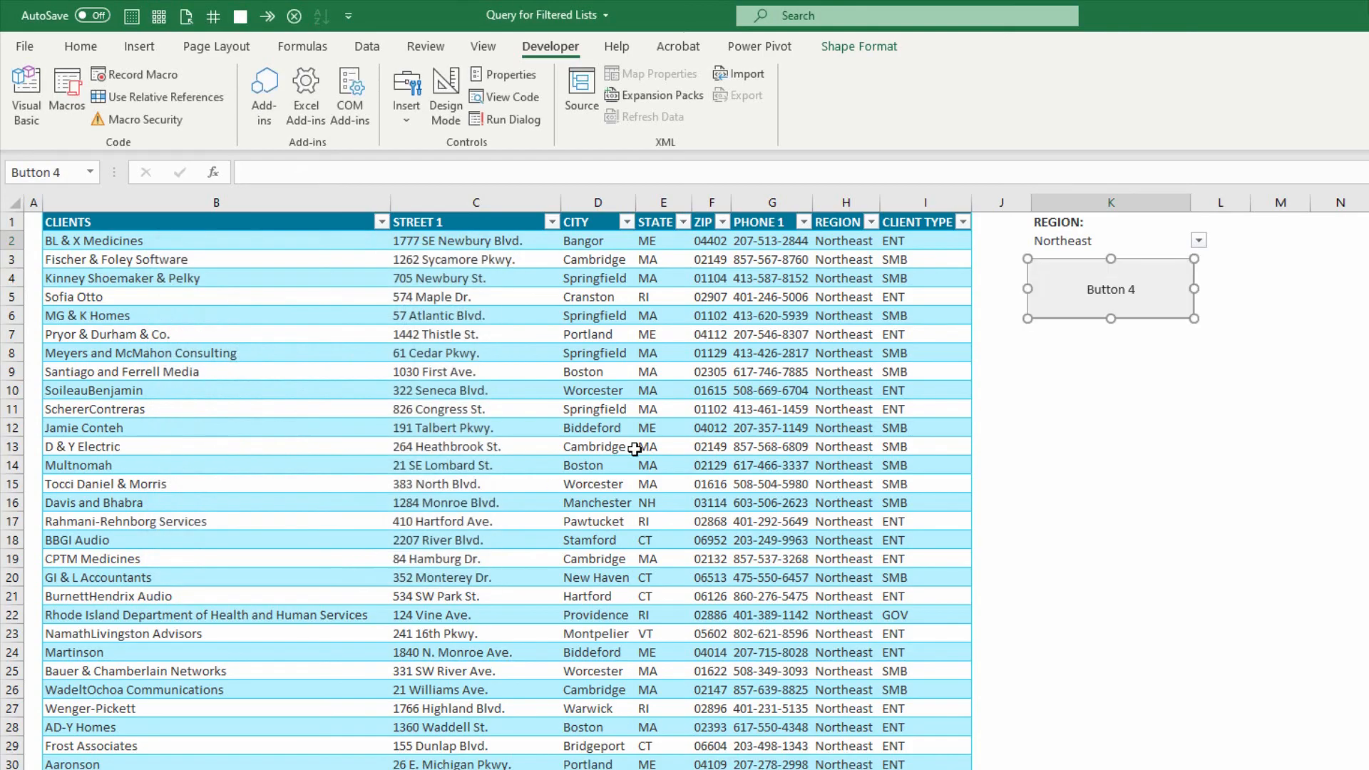
# Change the new button's caption to "Refresh Table".
pyautogui.click(1088, 290)
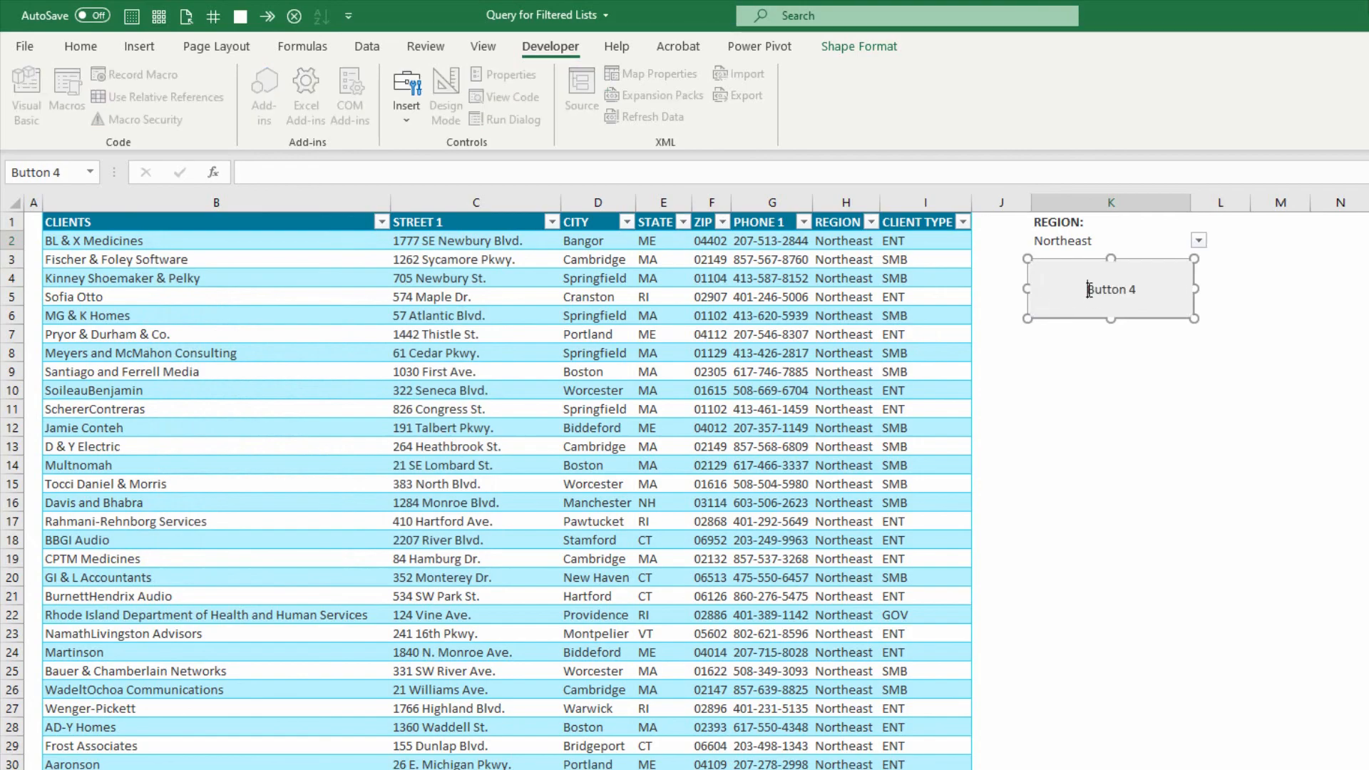
pyautogui.moveTo(1089, 288); pyautogui.dragTo(1141, 289)
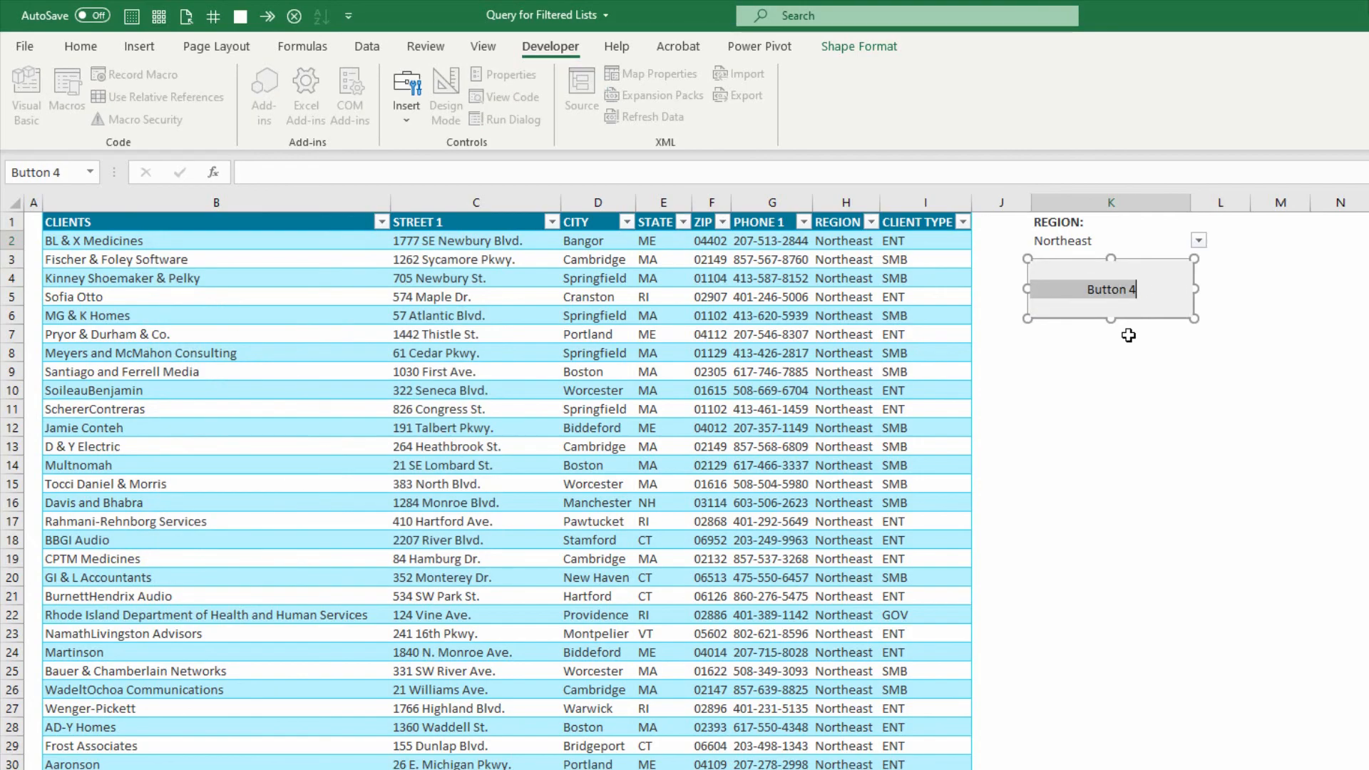
pyautogui.write('Refresh Table')
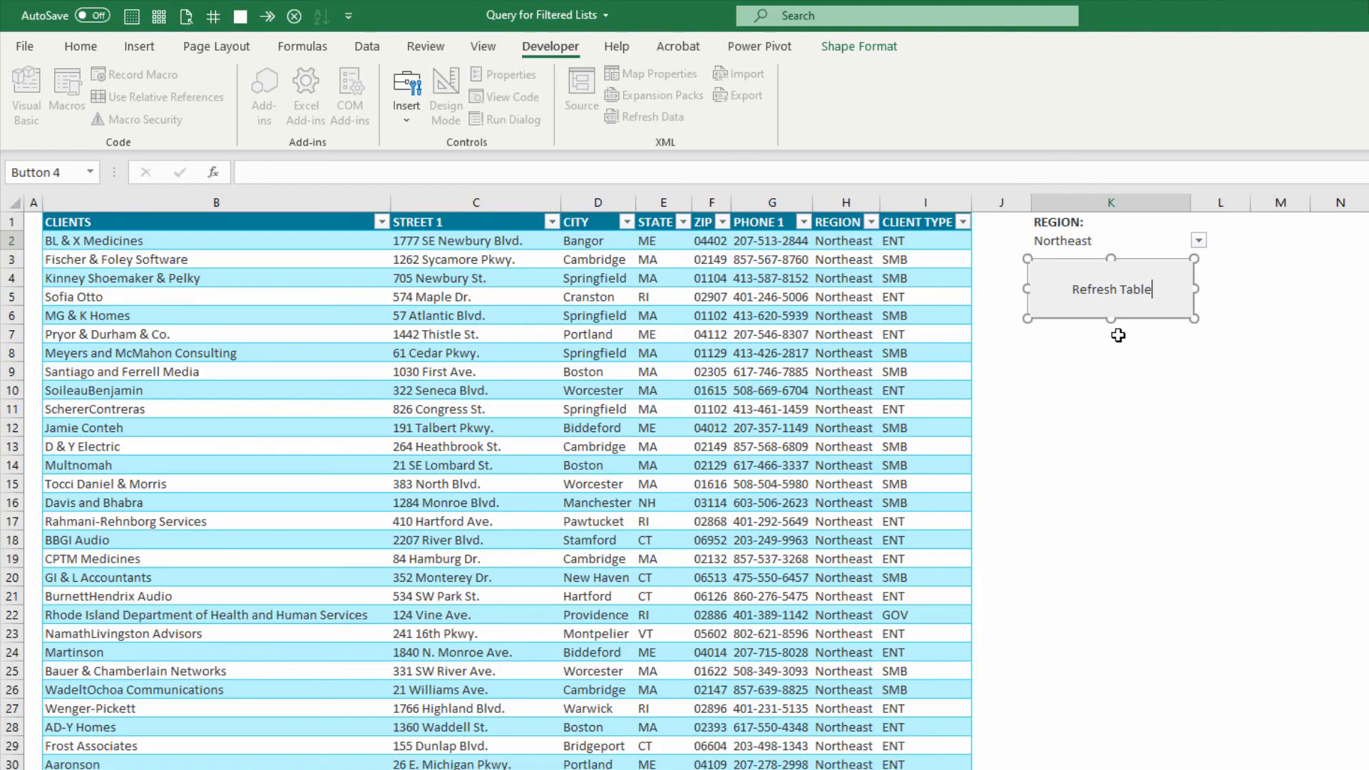
pyautogui.click(1128, 335)
# Choose Mid-South from the region list in cell K2 and refresh the client table with the Refresh Table button.
pyautogui.click(1113, 241)
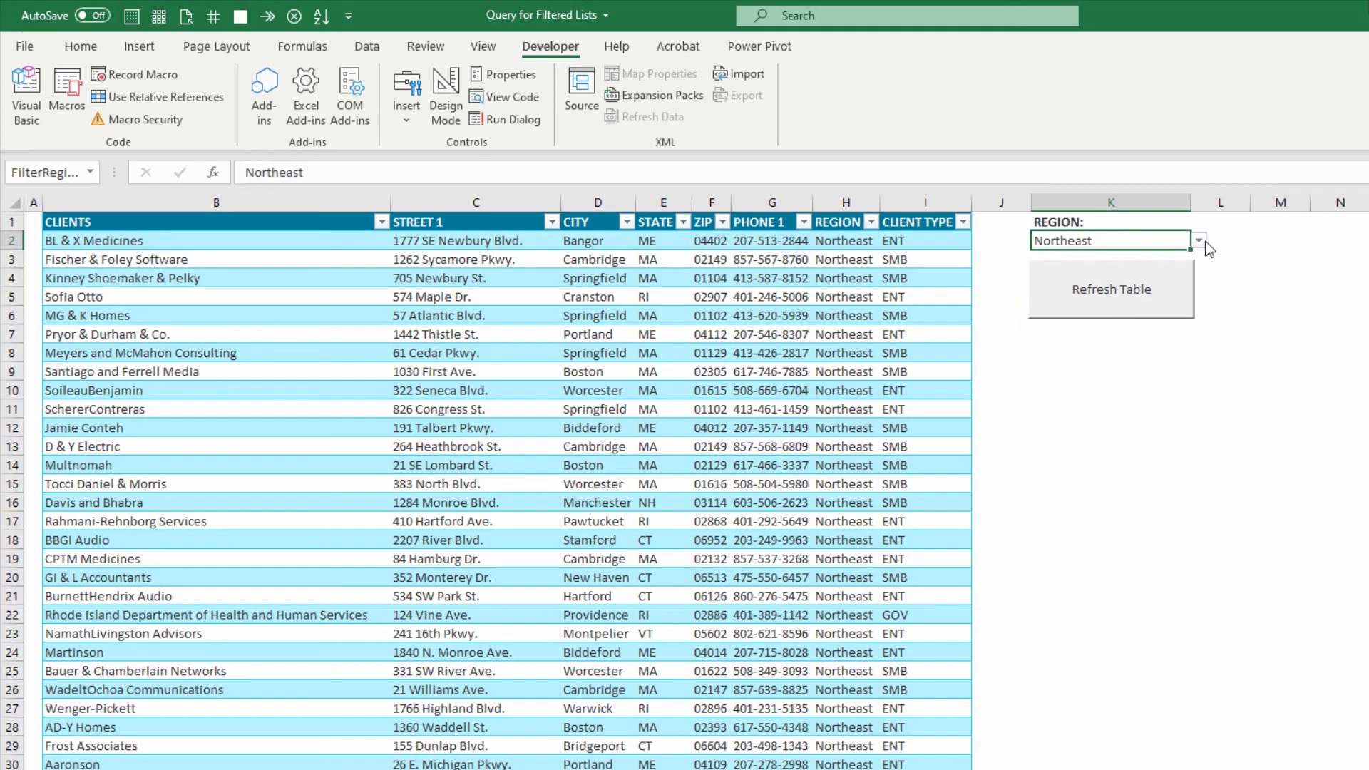
pyautogui.click(1199, 241)
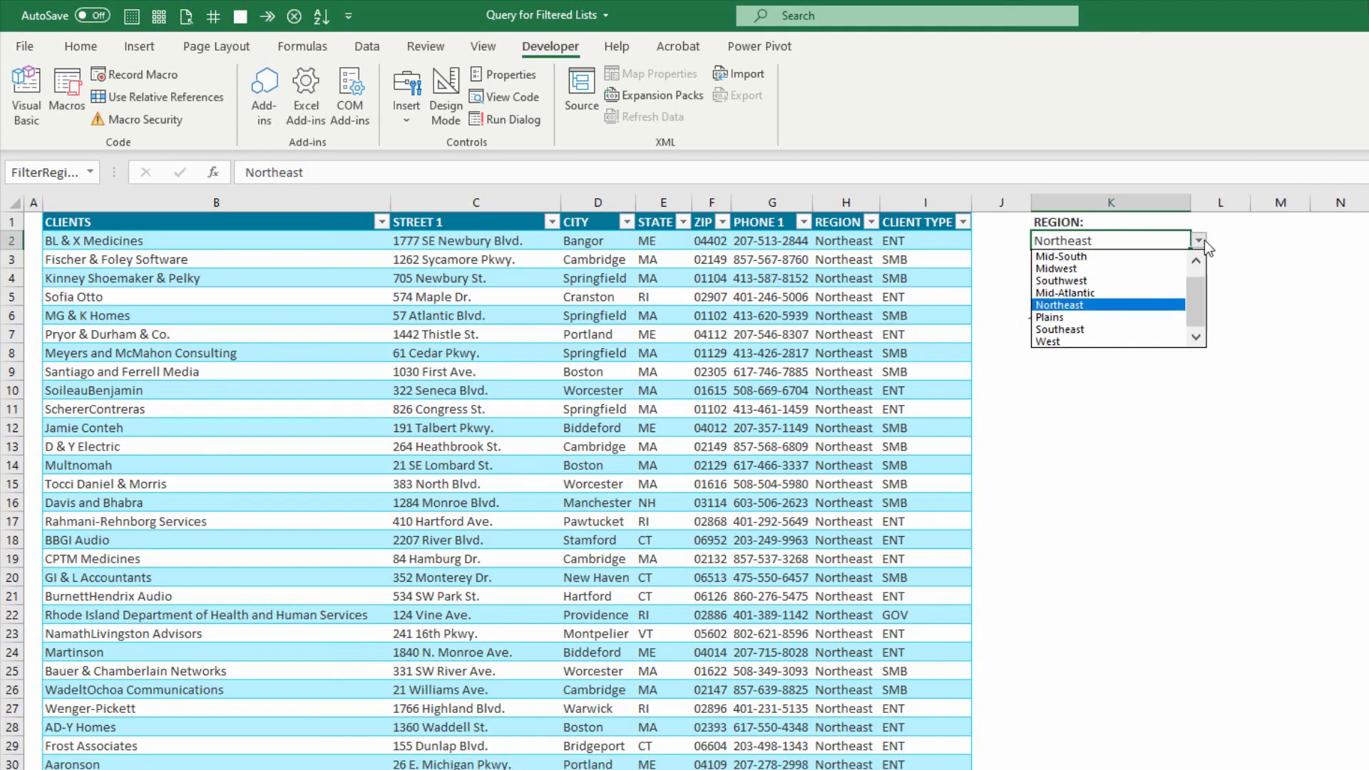
pyautogui.click(1136, 256)
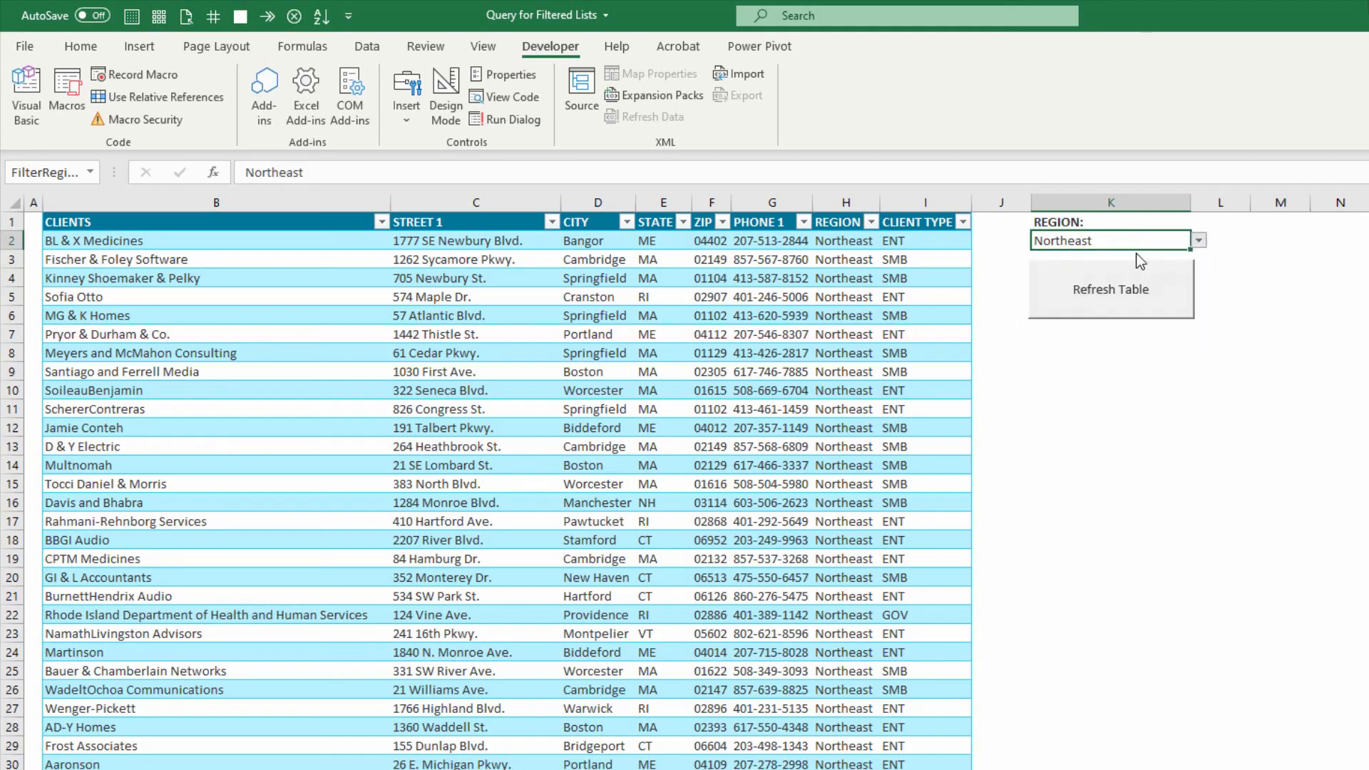
pyautogui.click(1108, 292)
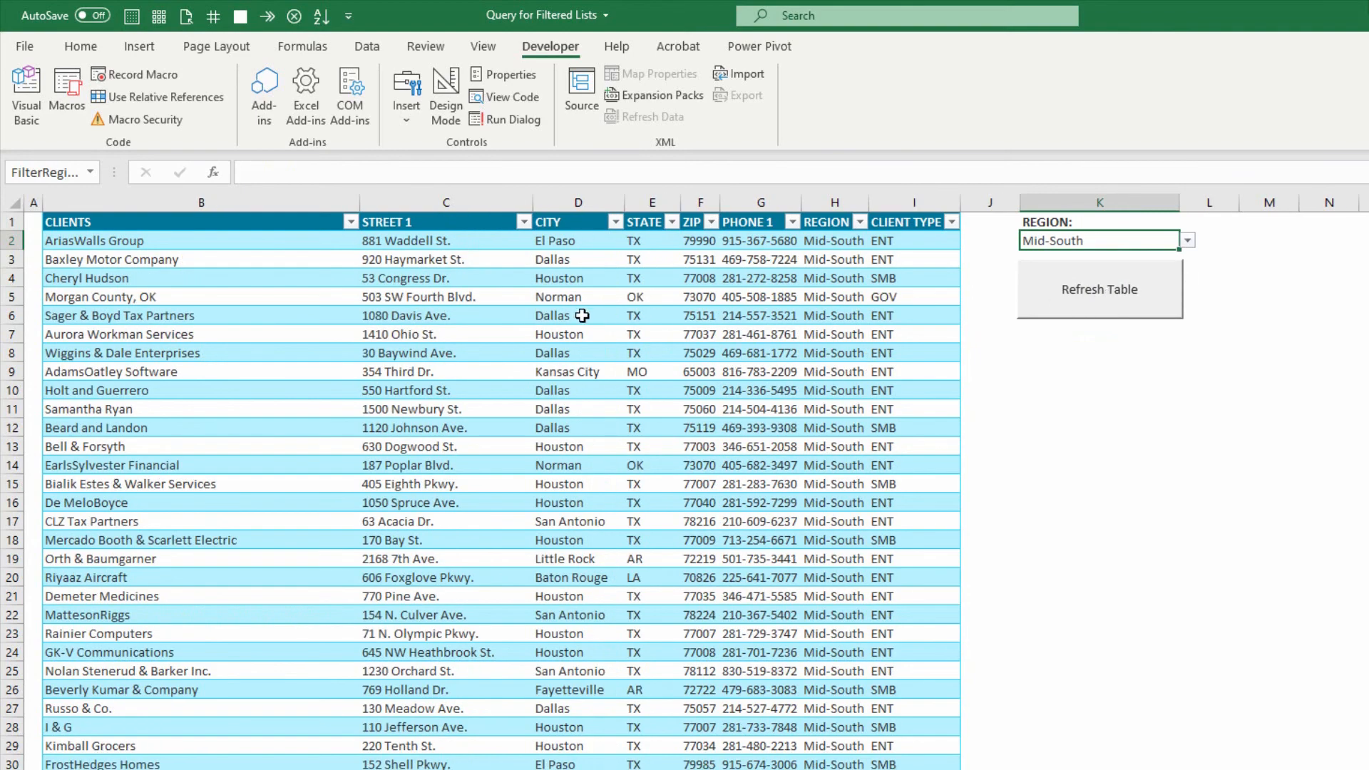